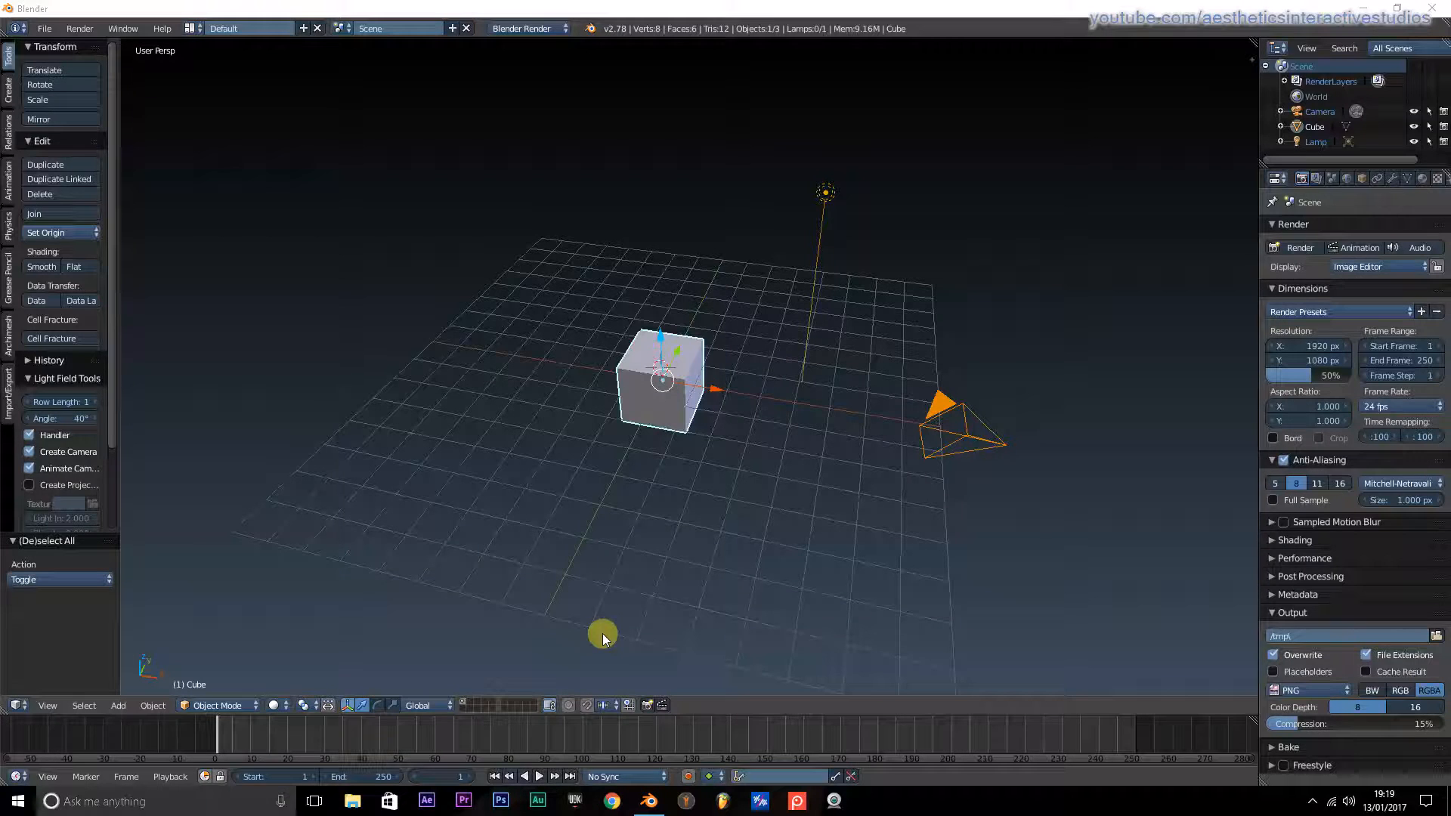
Toggle the selection of all objects in the scene, finishing with only the cube selected.
{"action": "middle_click_drag", "start_coordinate": [561, 375], "coordinate": [552, 334]}
{"action": "key", "text": "a"}
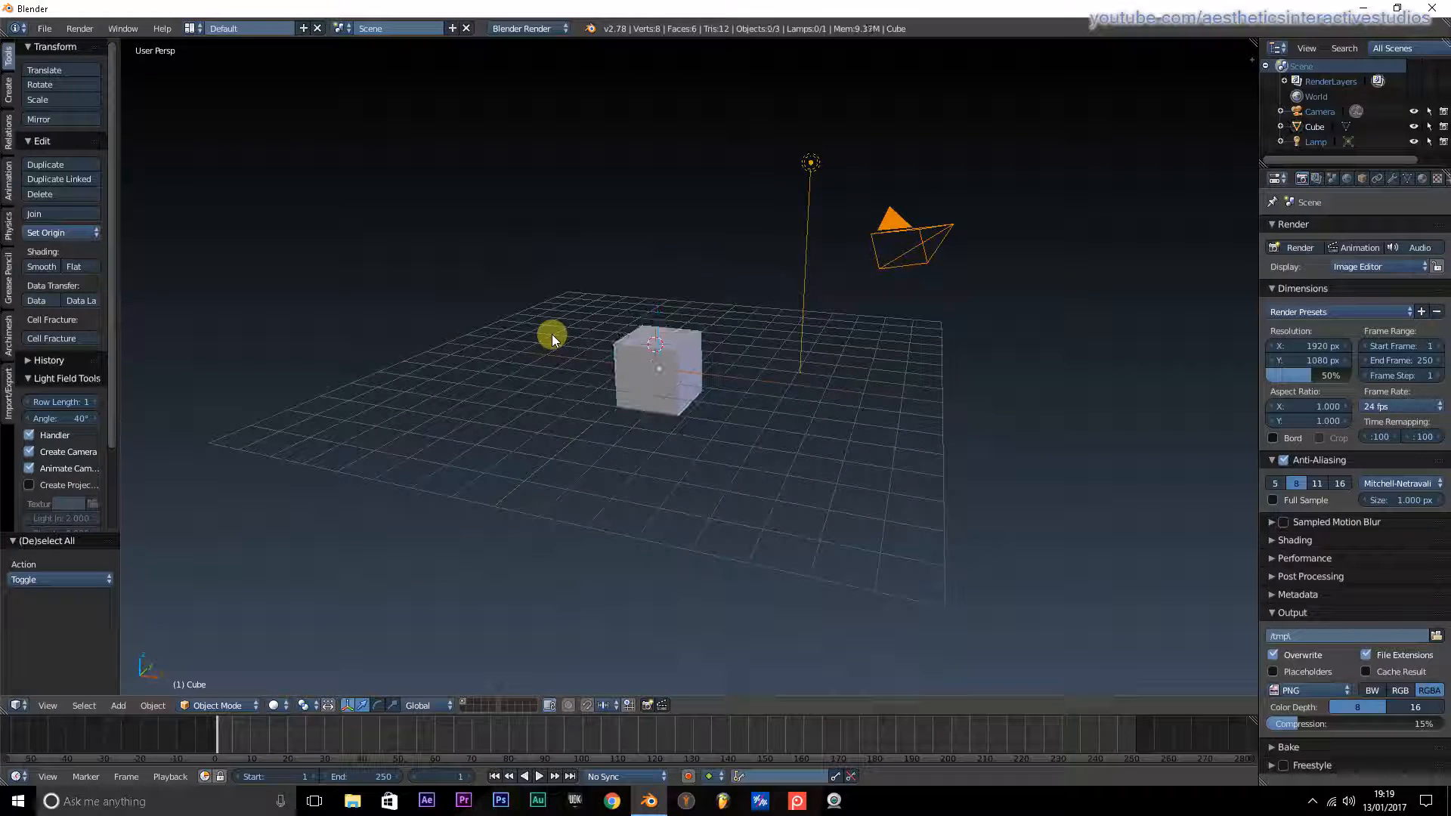
{"action": "key", "text": "a"}
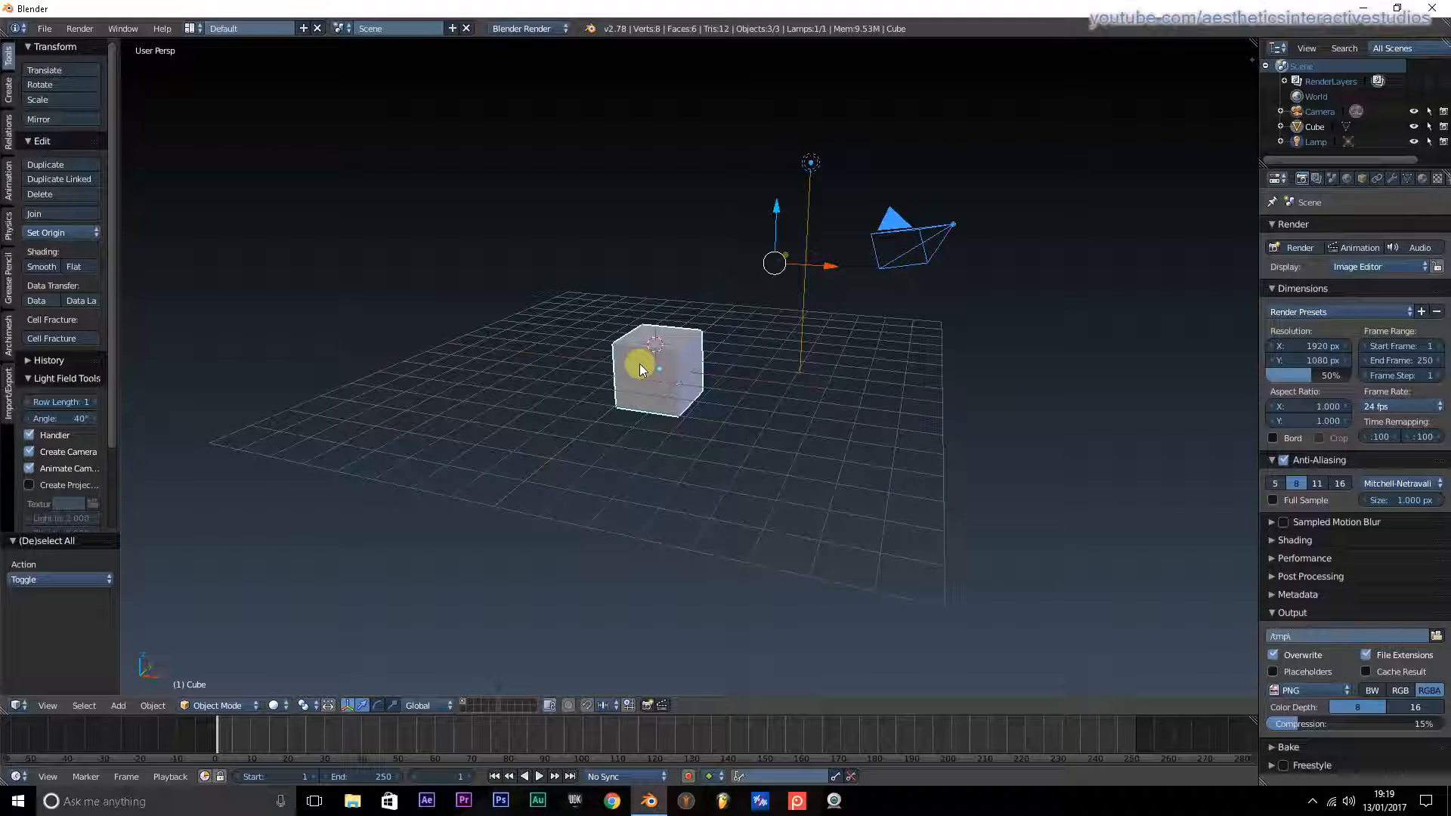
{"action": "key", "text": "a"}
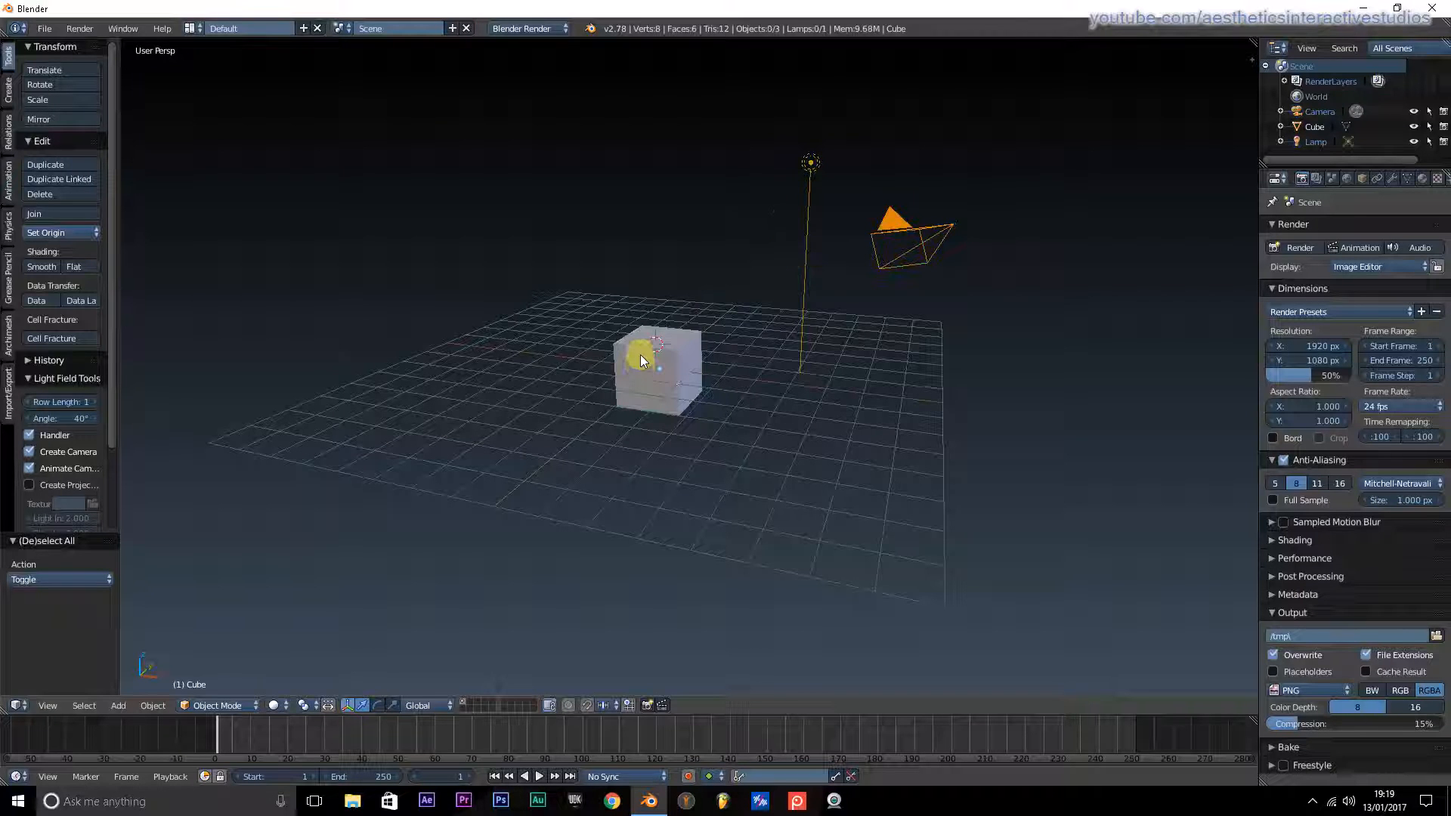
{"action": "right_click", "coordinate": [651, 349]}
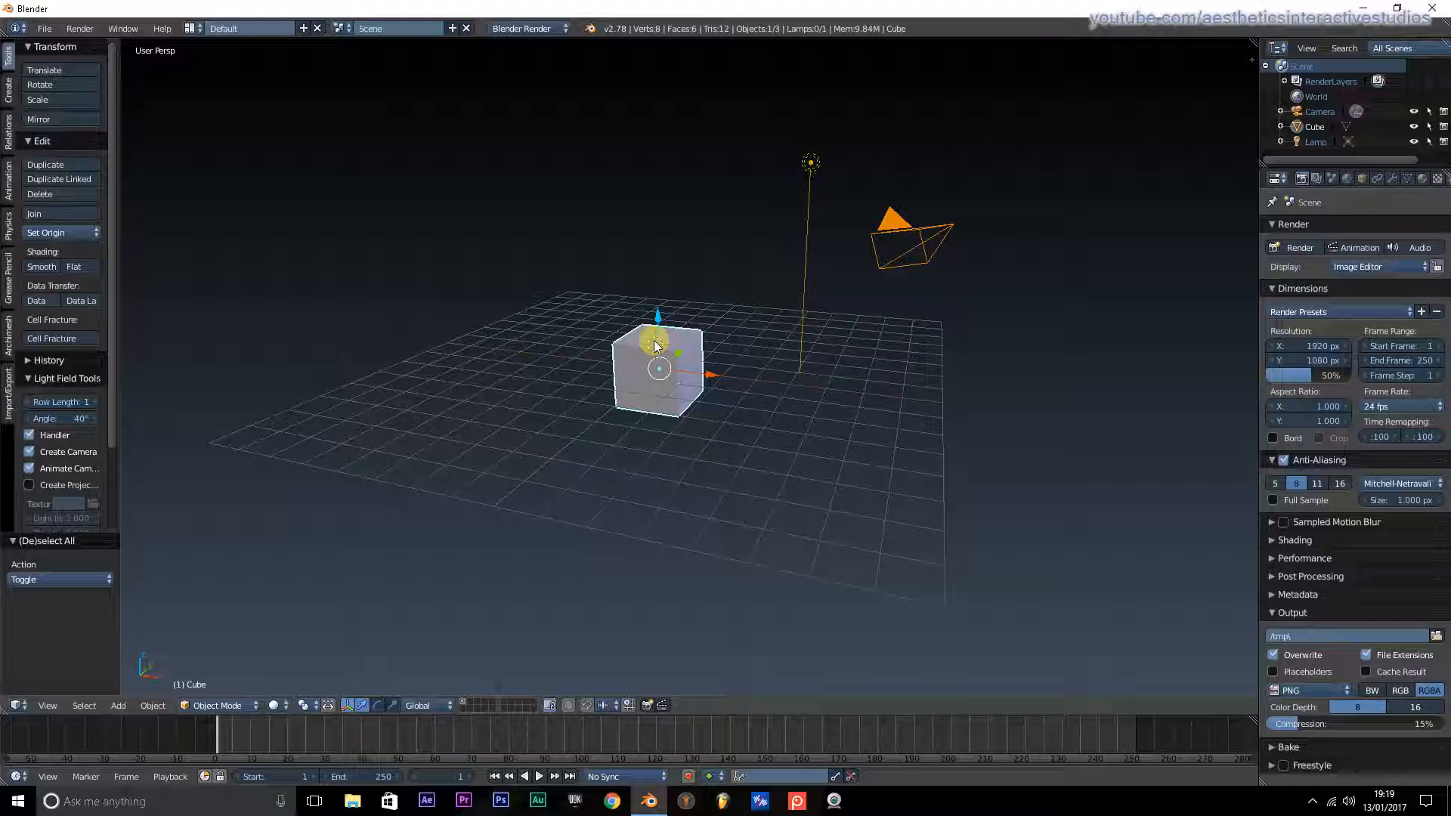
Move the cube about -2.15 along X and -0.06 along Z, and freely by about 1.55, 0.63 and 0.11 on X, Y and Z.
{"action": "scroll", "coordinate": [656, 344], "scroll_direction": "up", "scroll_amount": 5}
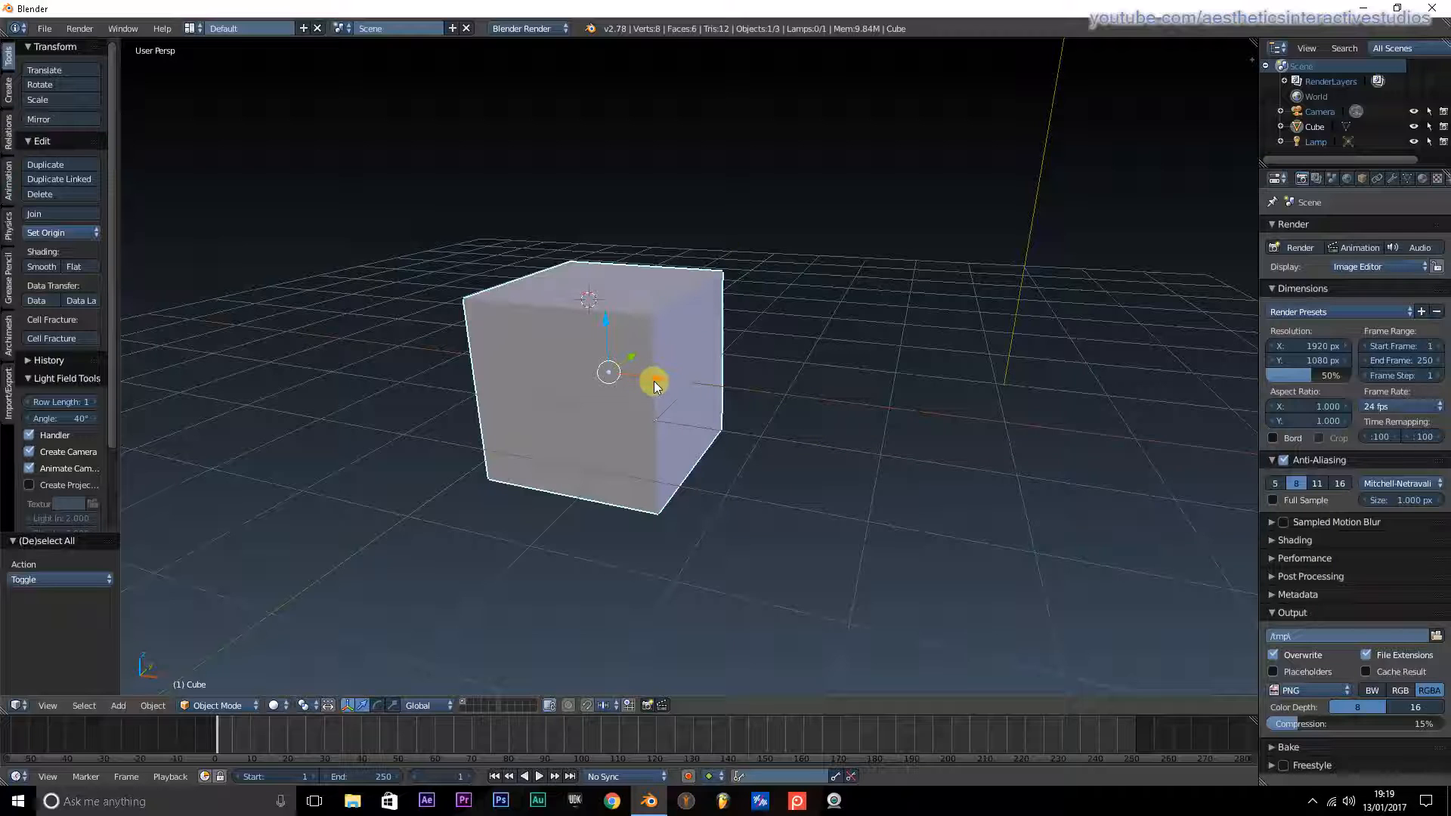
{"action": "left_click_drag", "start_coordinate": [656, 379], "coordinate": [507, 319]}
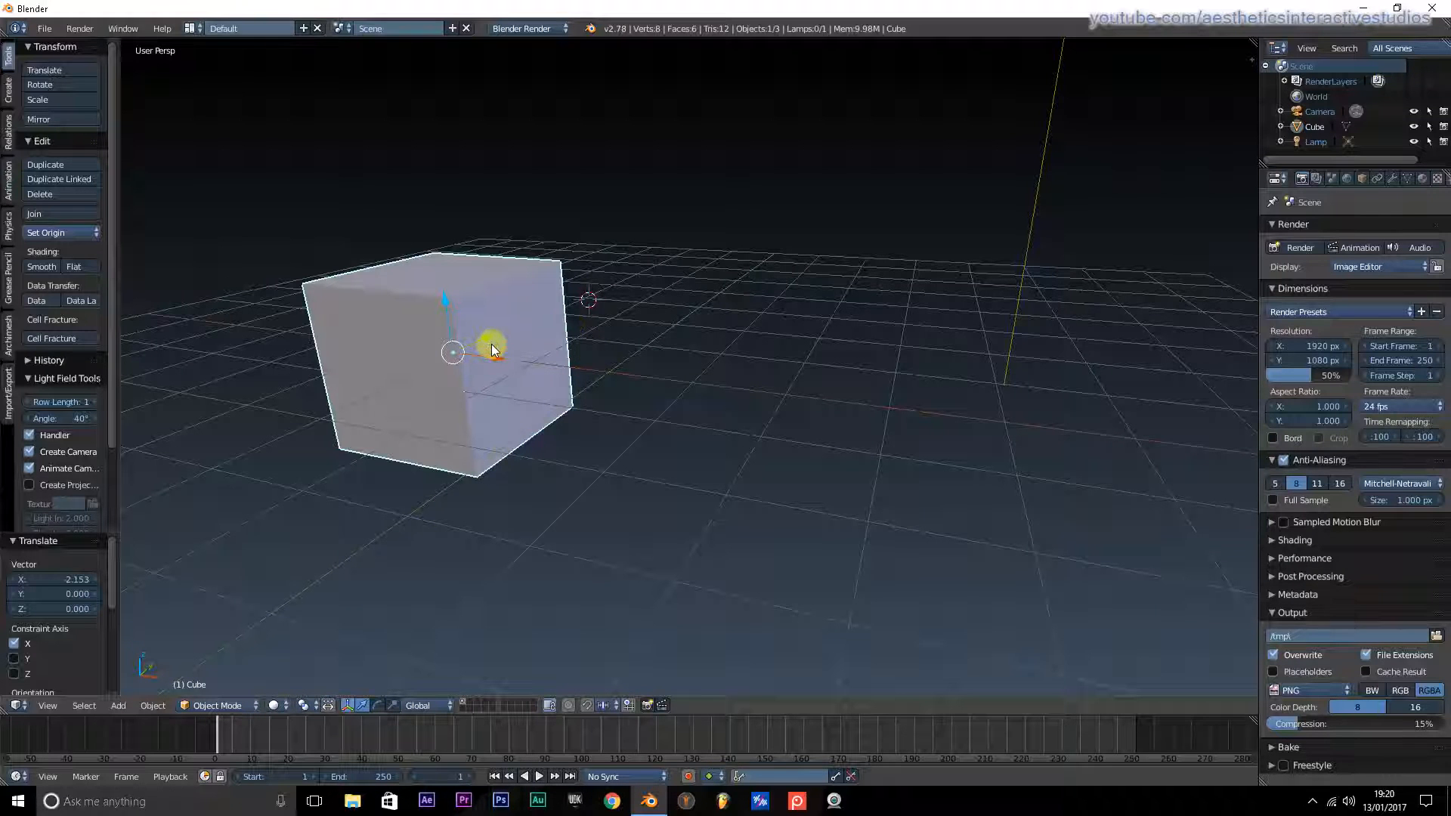
{"action": "left_click_drag", "start_coordinate": [492, 345], "coordinate": [473, 283]}
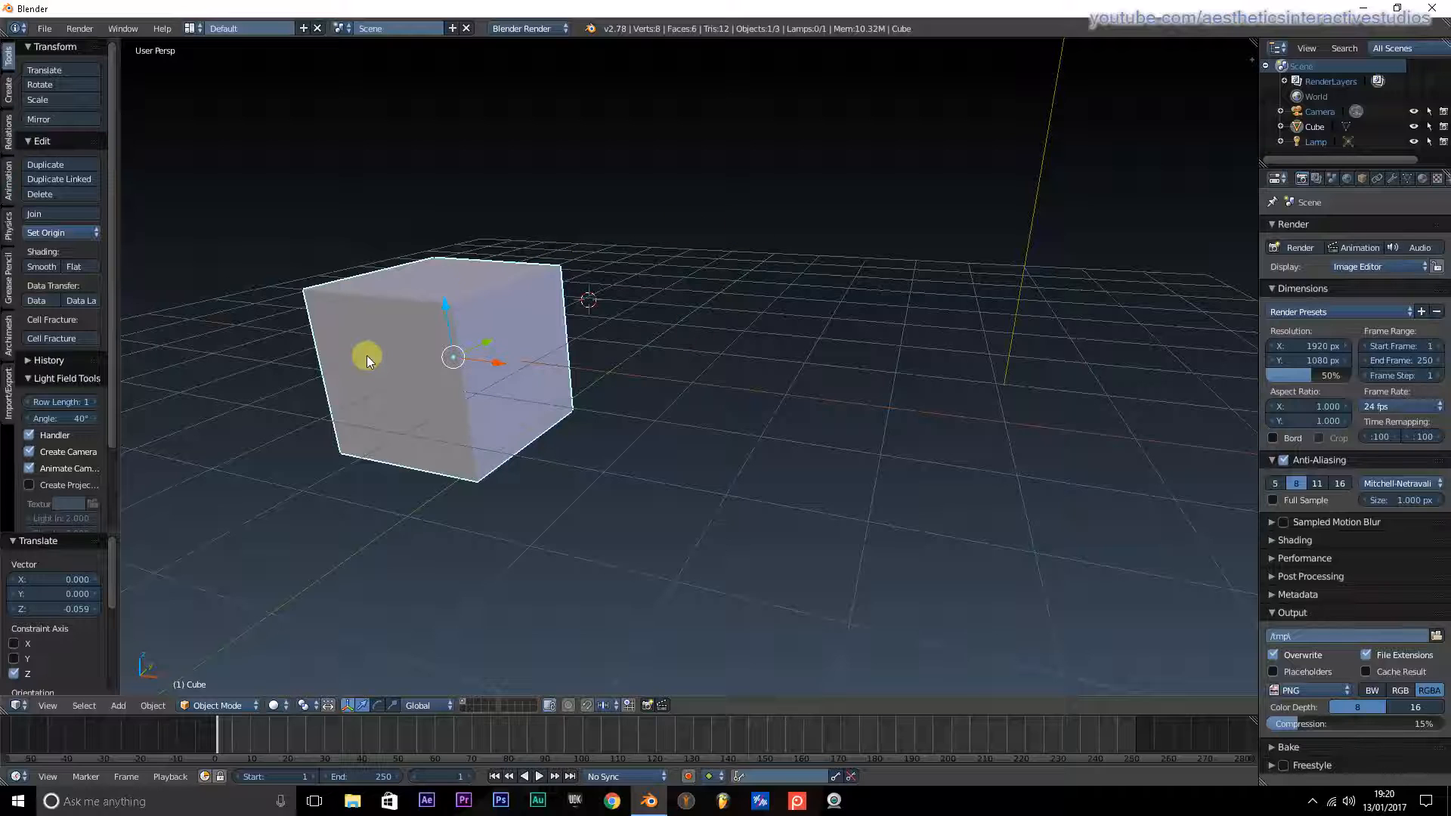
{"action": "left_click", "coordinate": [452, 355]}
{"action": "key", "text": "g"}
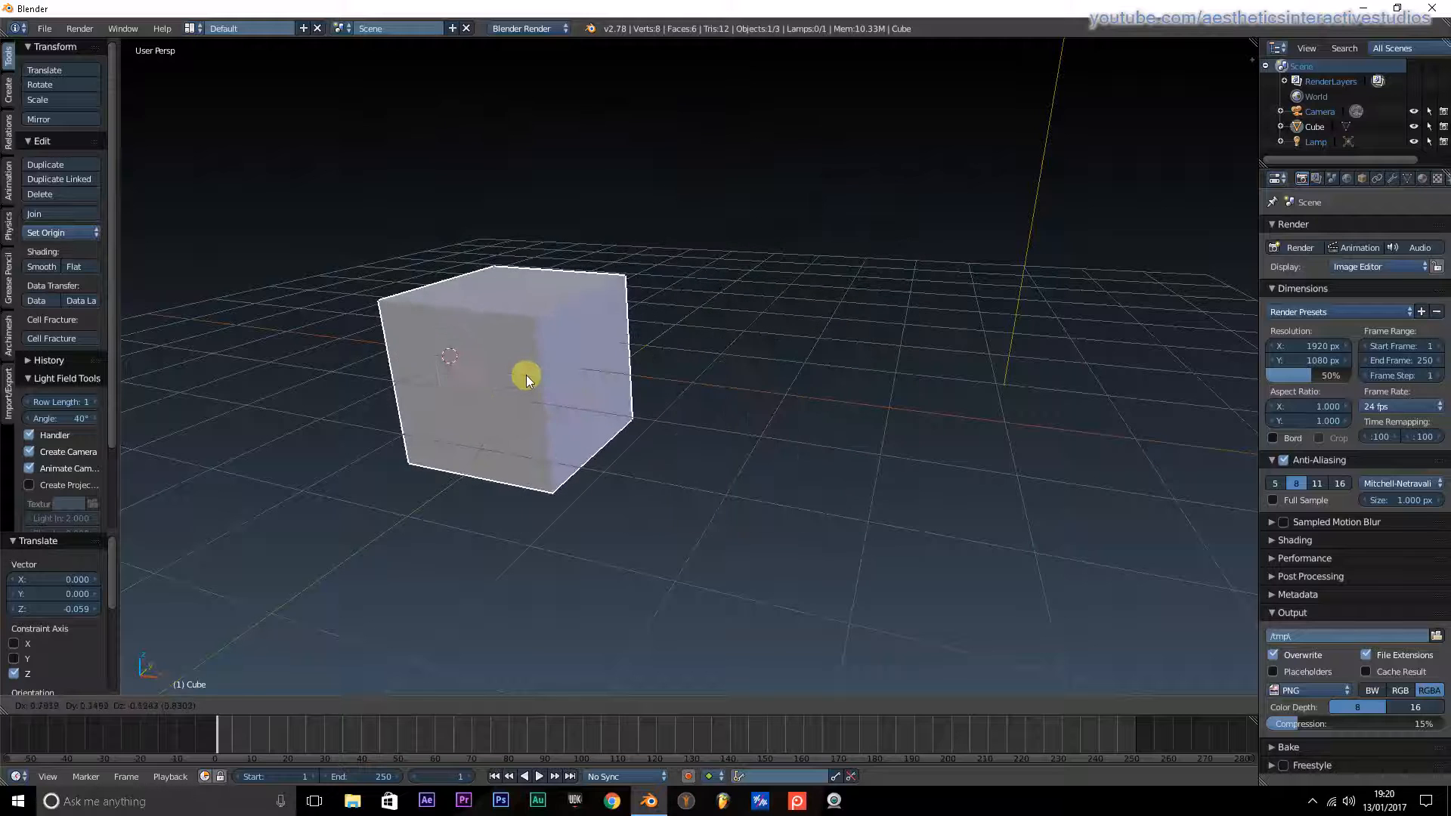
{"action": "left_click", "coordinate": [594, 353]}
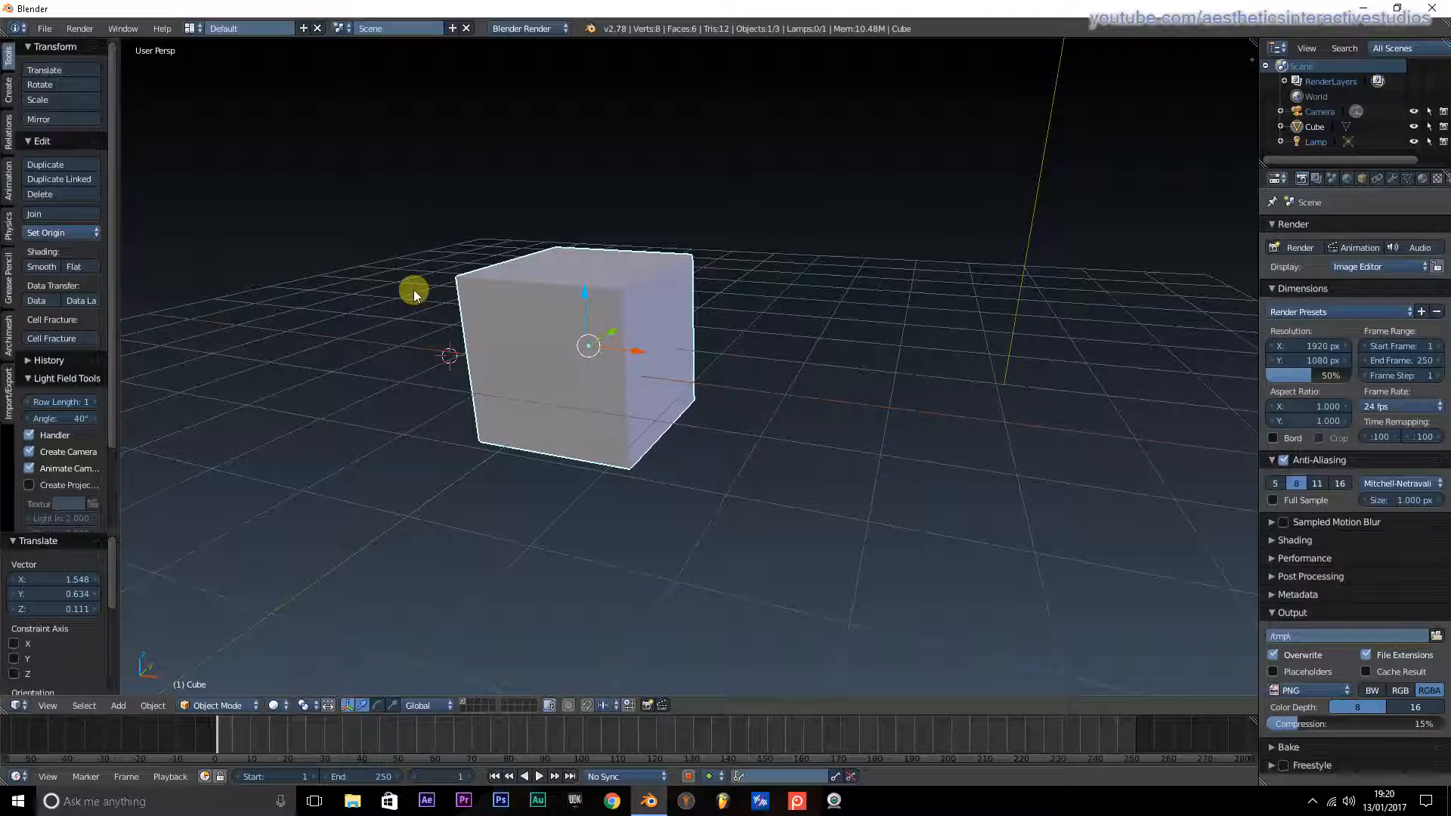
Switch to the rotation manipulator and rotate the cube about 28.7° around the Y axis.
{"action": "left_click", "coordinate": [375, 704]}
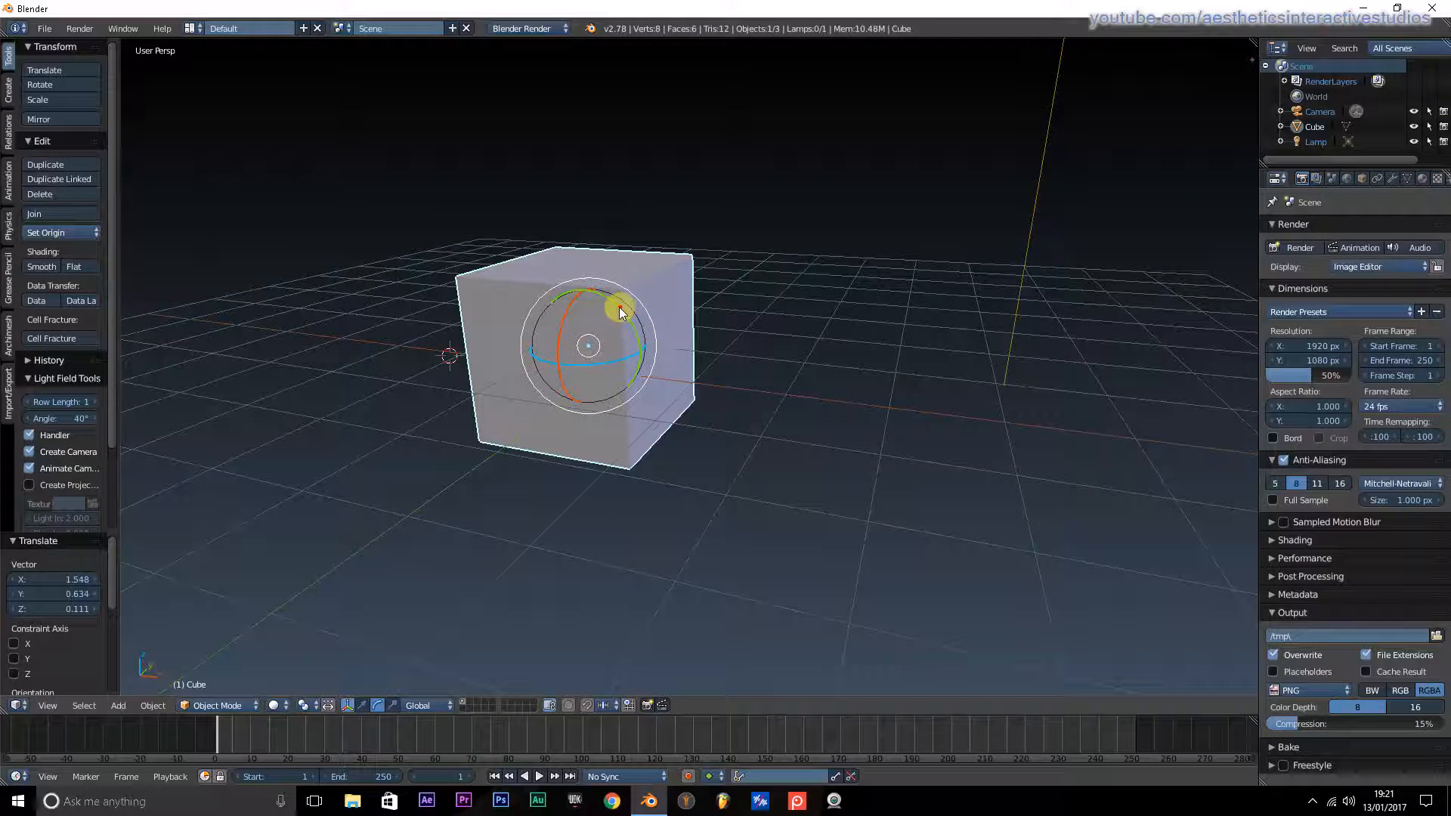
{"action": "left_click_drag", "start_coordinate": [620, 315], "coordinate": [682, 307]}
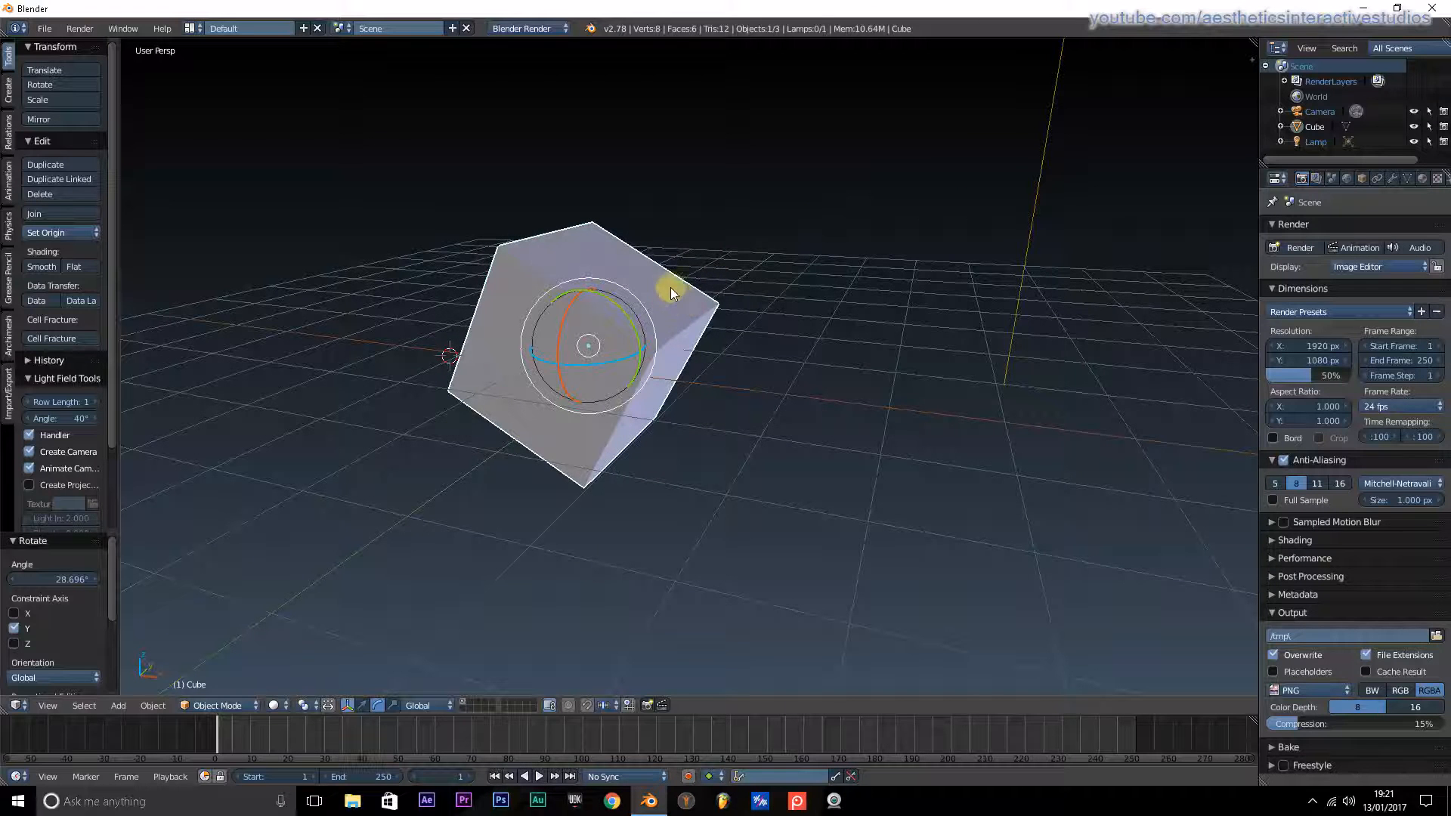
Scale the cube by about 1.85 along Y and 1.74 along X, and uniformly by about 0.81.
{"action": "left_click", "coordinate": [394, 705]}
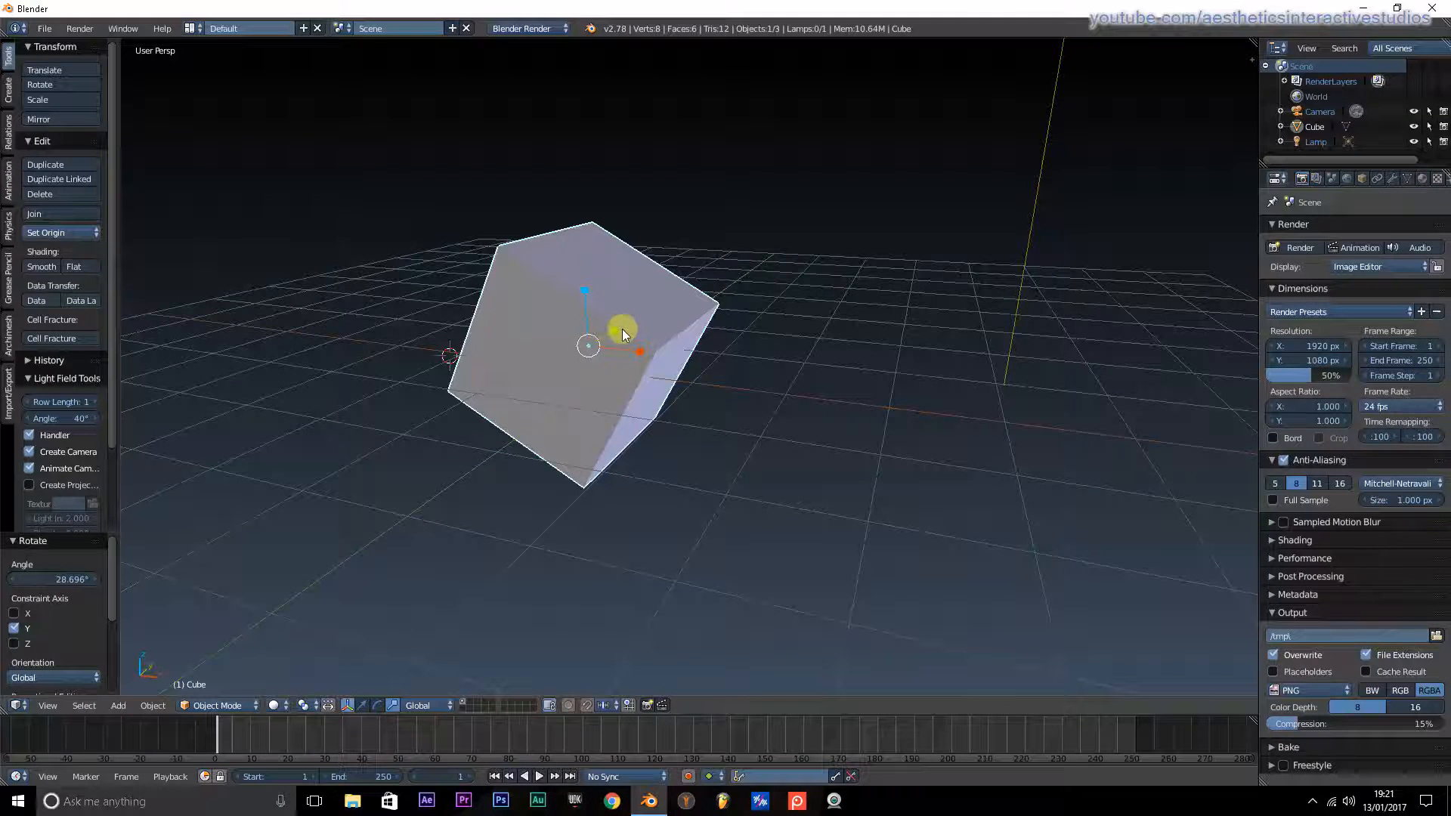
{"action": "left_click_drag", "start_coordinate": [609, 332], "coordinate": [654, 333]}
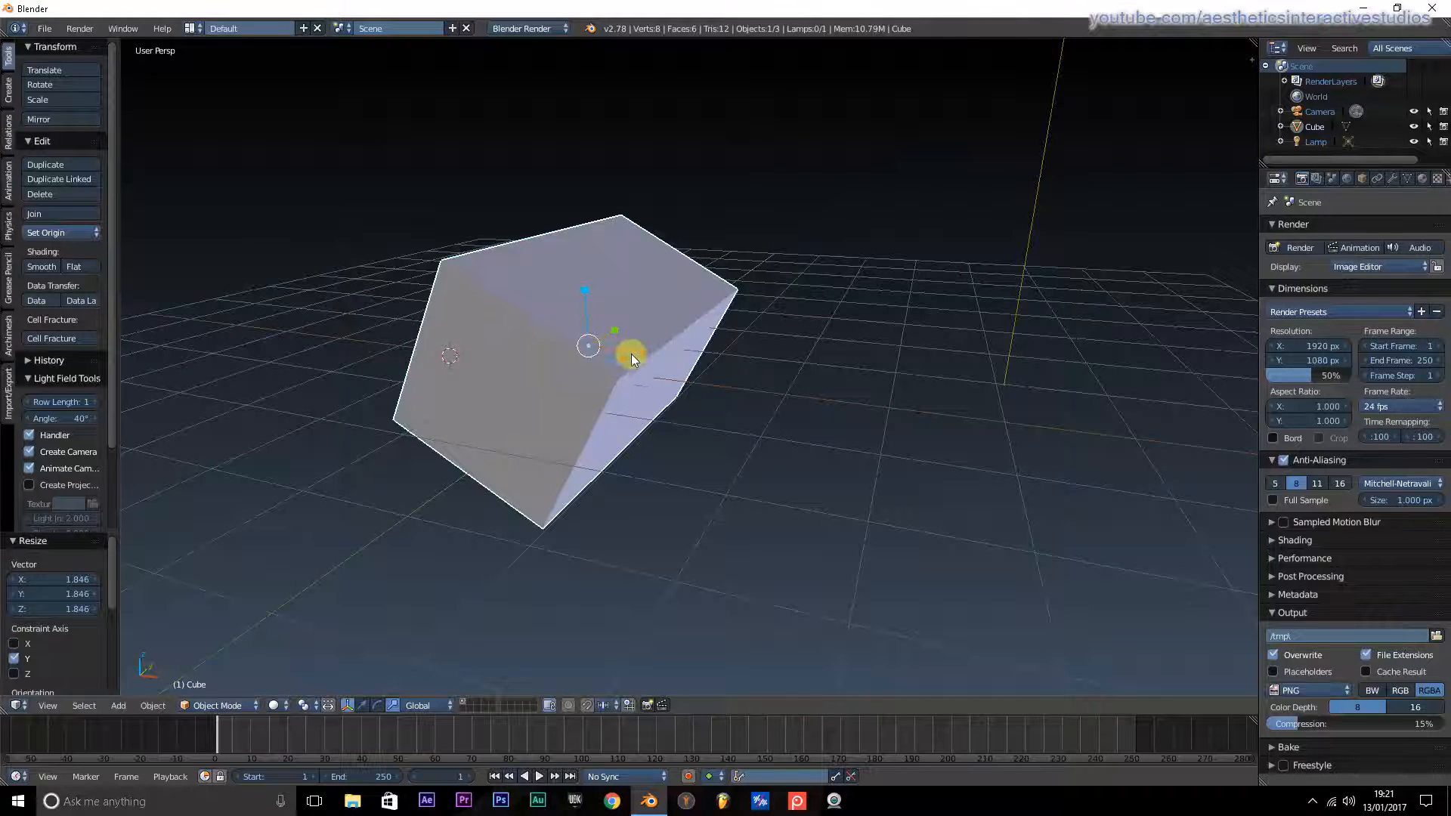
{"action": "left_click_drag", "start_coordinate": [646, 349], "coordinate": [678, 357]}
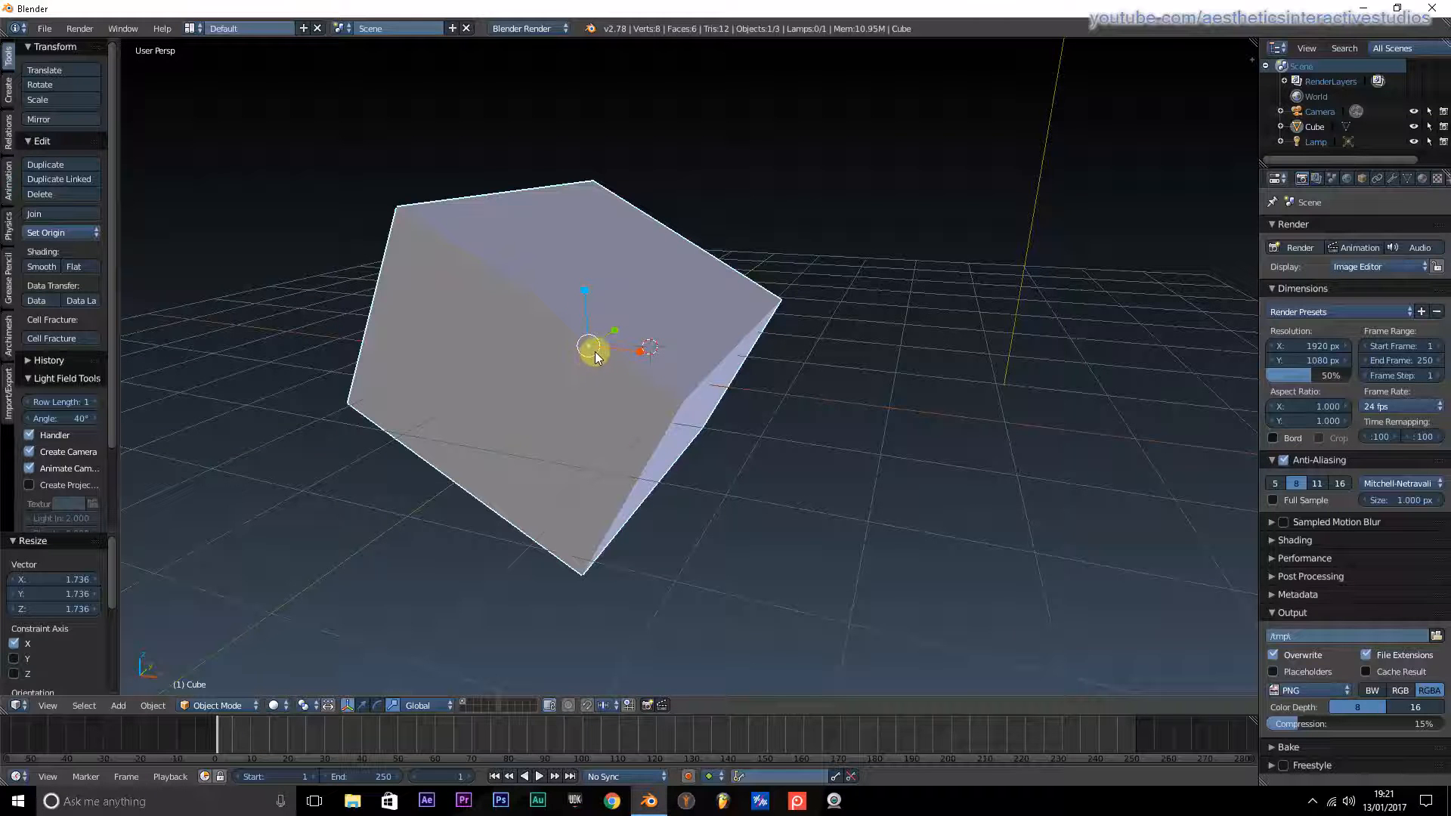
{"action": "key", "text": "s"}
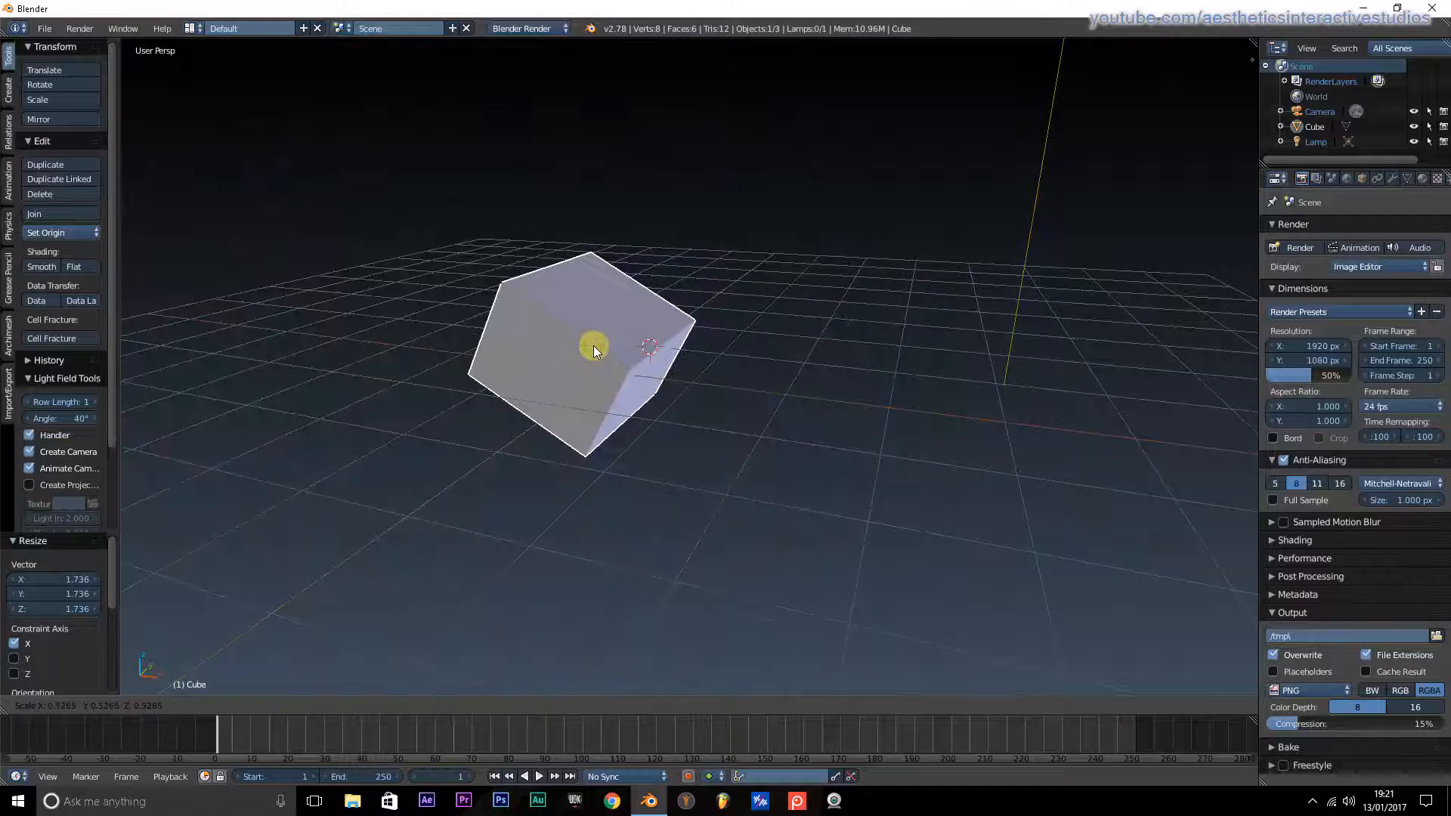
{"action": "left_click", "coordinate": [570, 367]}
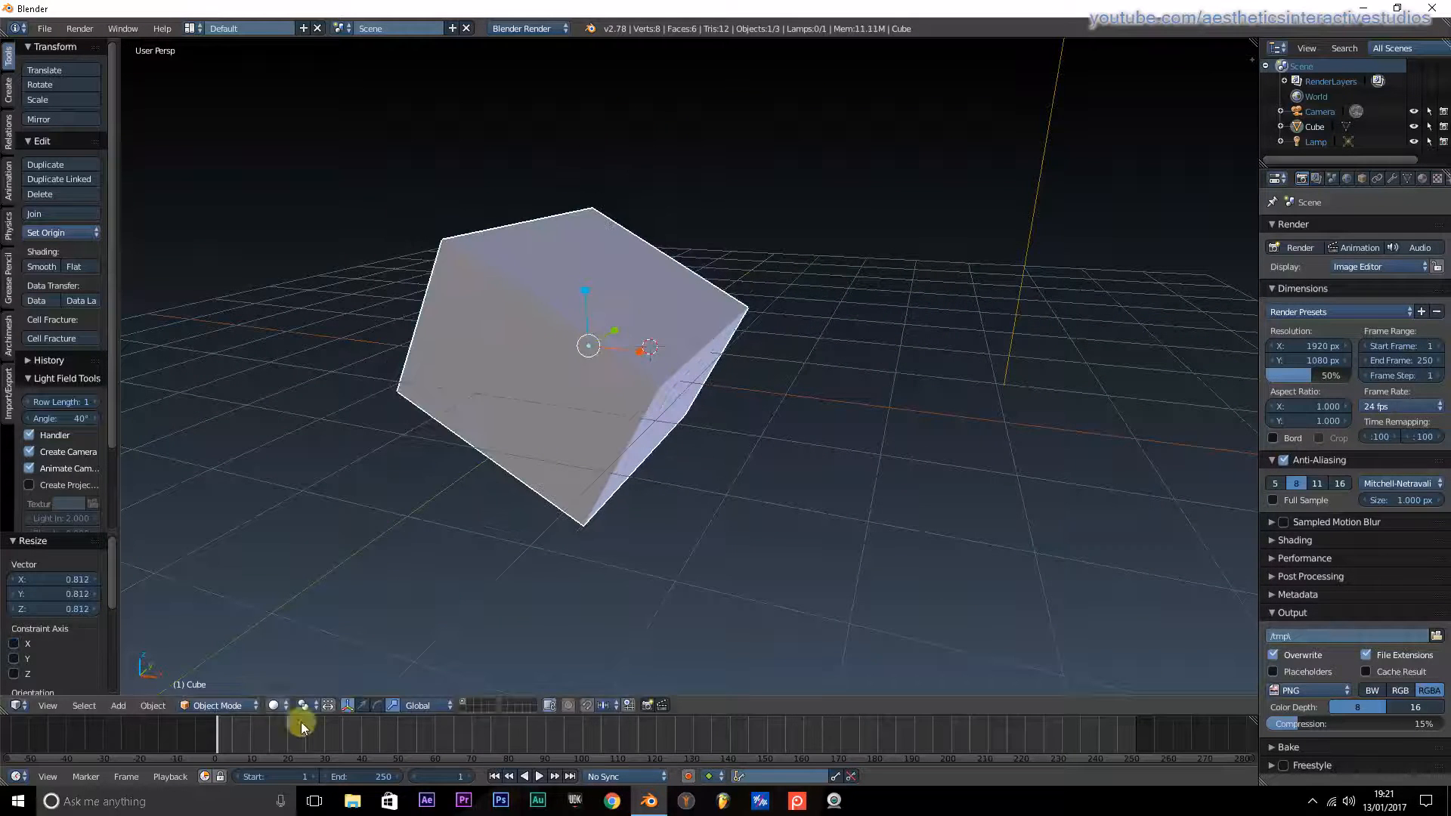
Tilt the cube freely around several axes with a trackball rotation.
{"action": "left_click", "coordinate": [378, 705]}
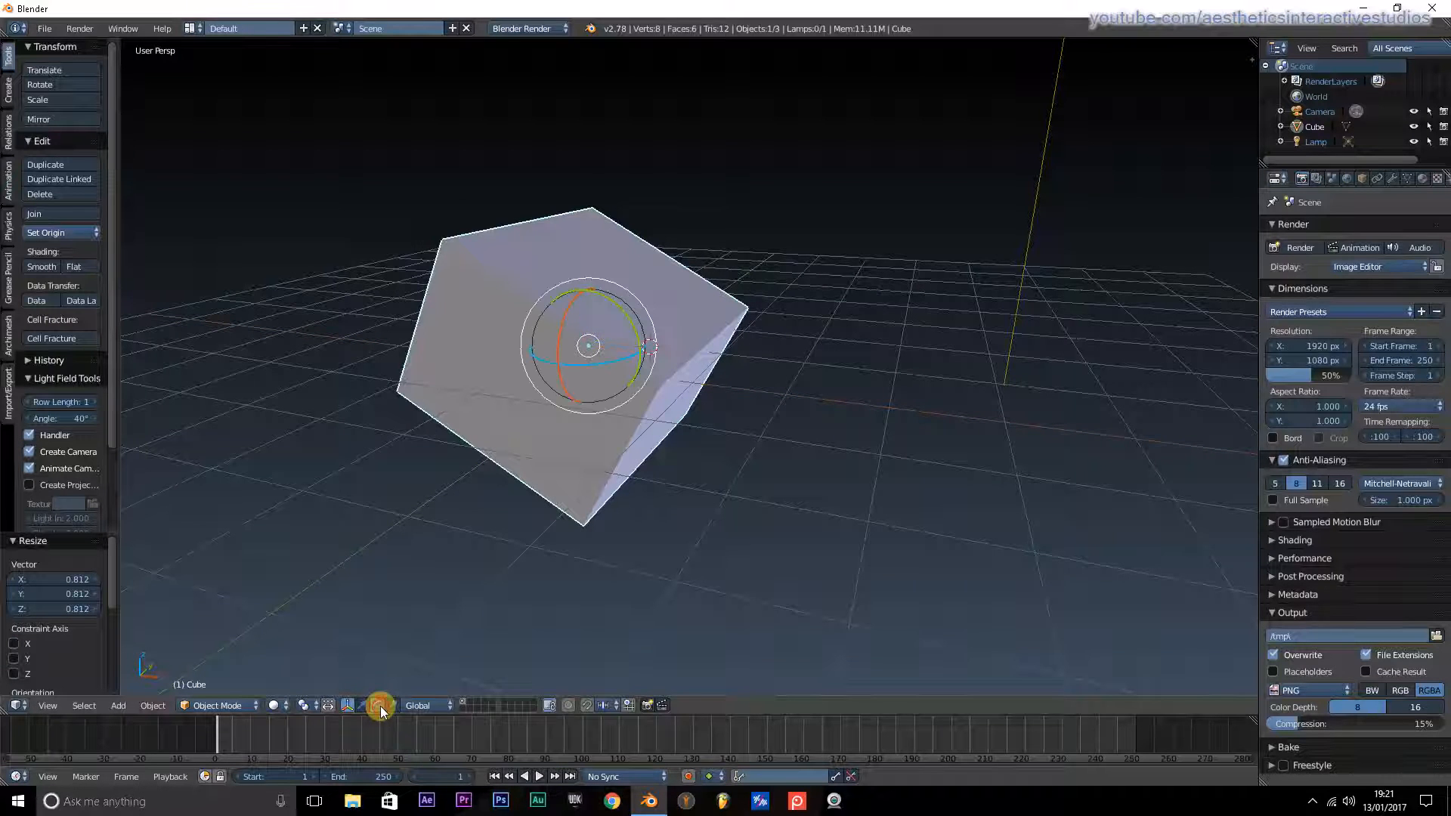
{"action": "left_click_drag", "start_coordinate": [597, 341], "coordinate": [627, 349]}
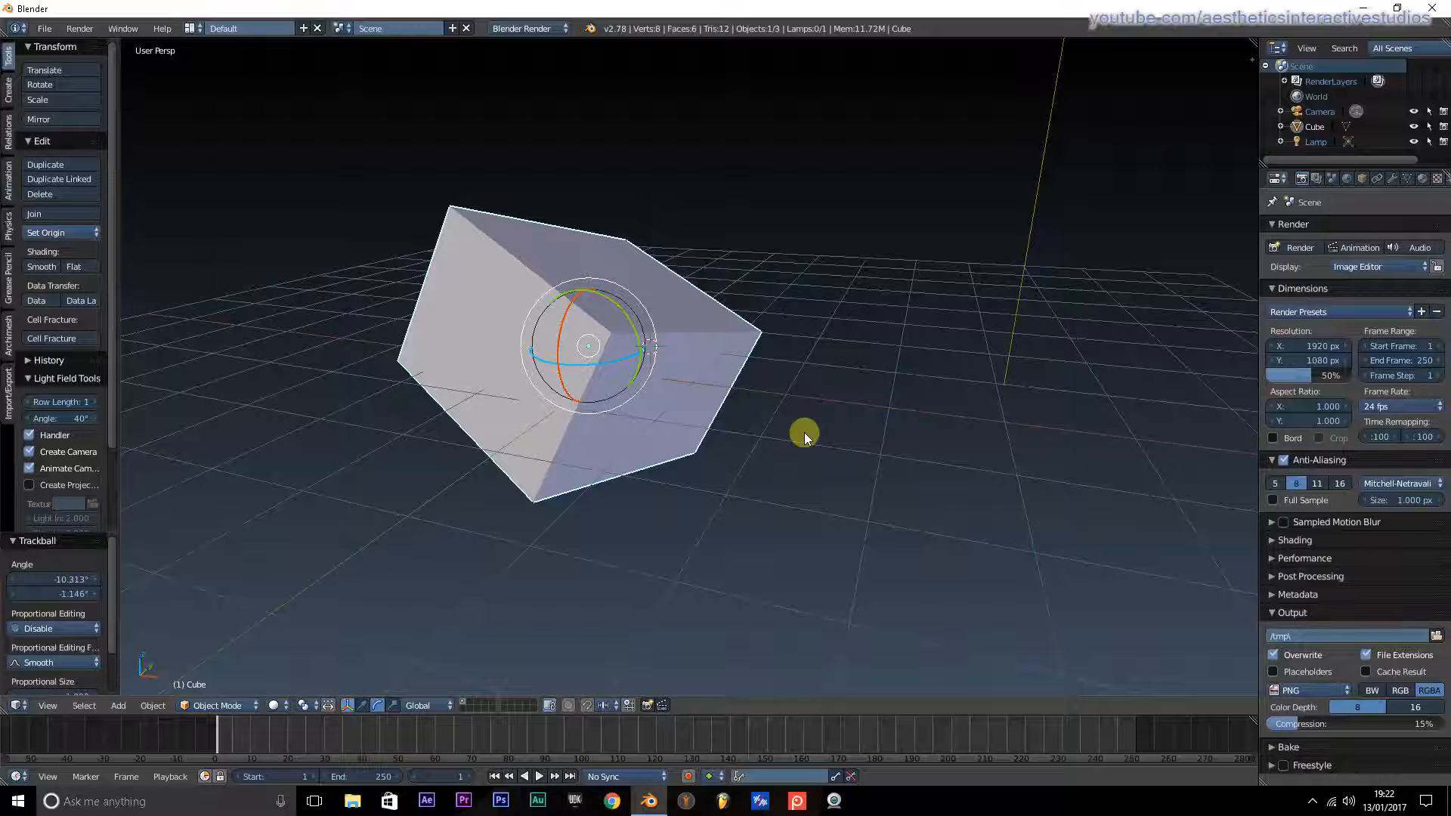
Rename the cube to Base Box in its object properties.
{"action": "left_click", "coordinate": [1362, 179]}
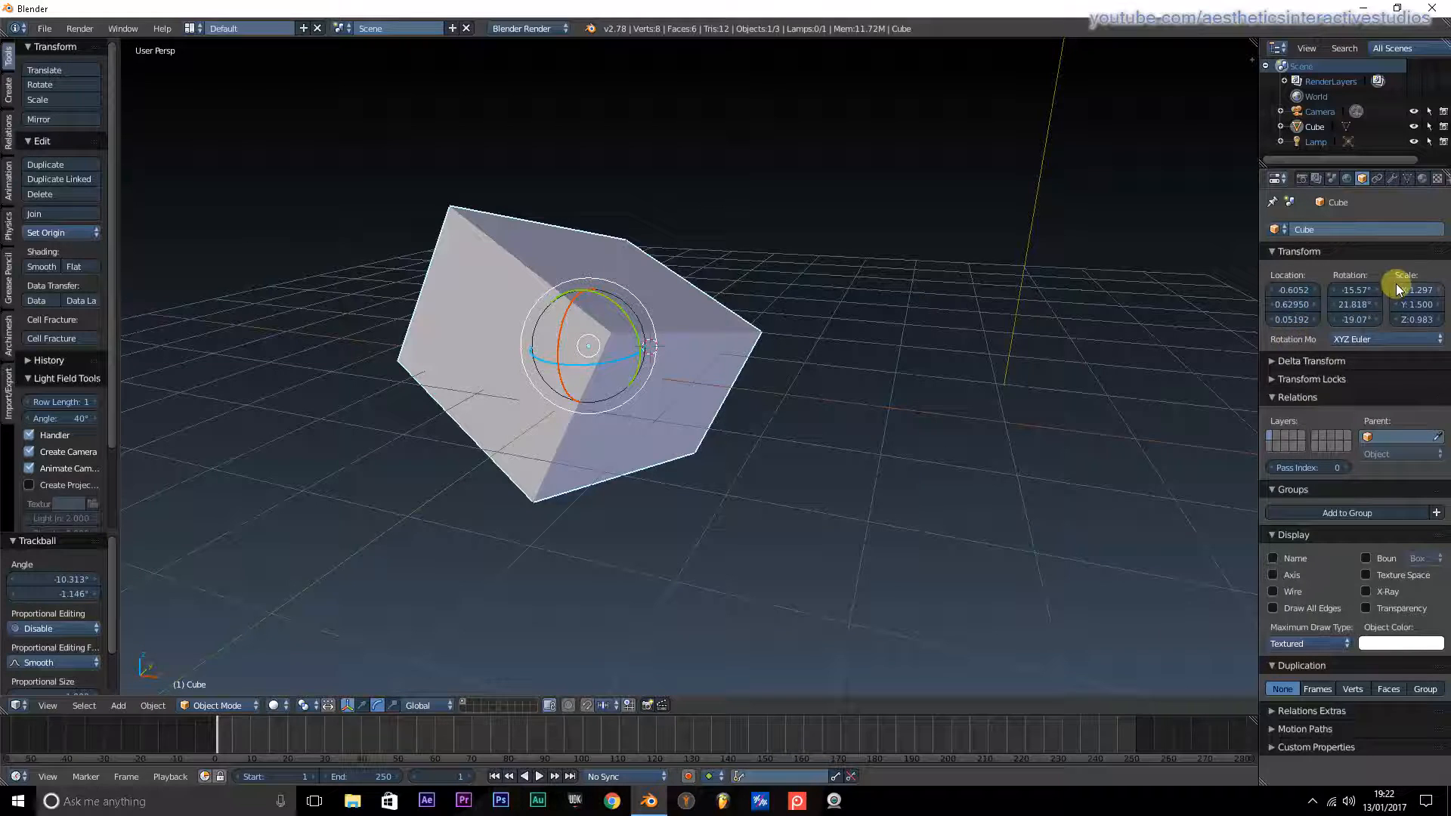
{"action": "left_click", "coordinate": [1323, 230]}
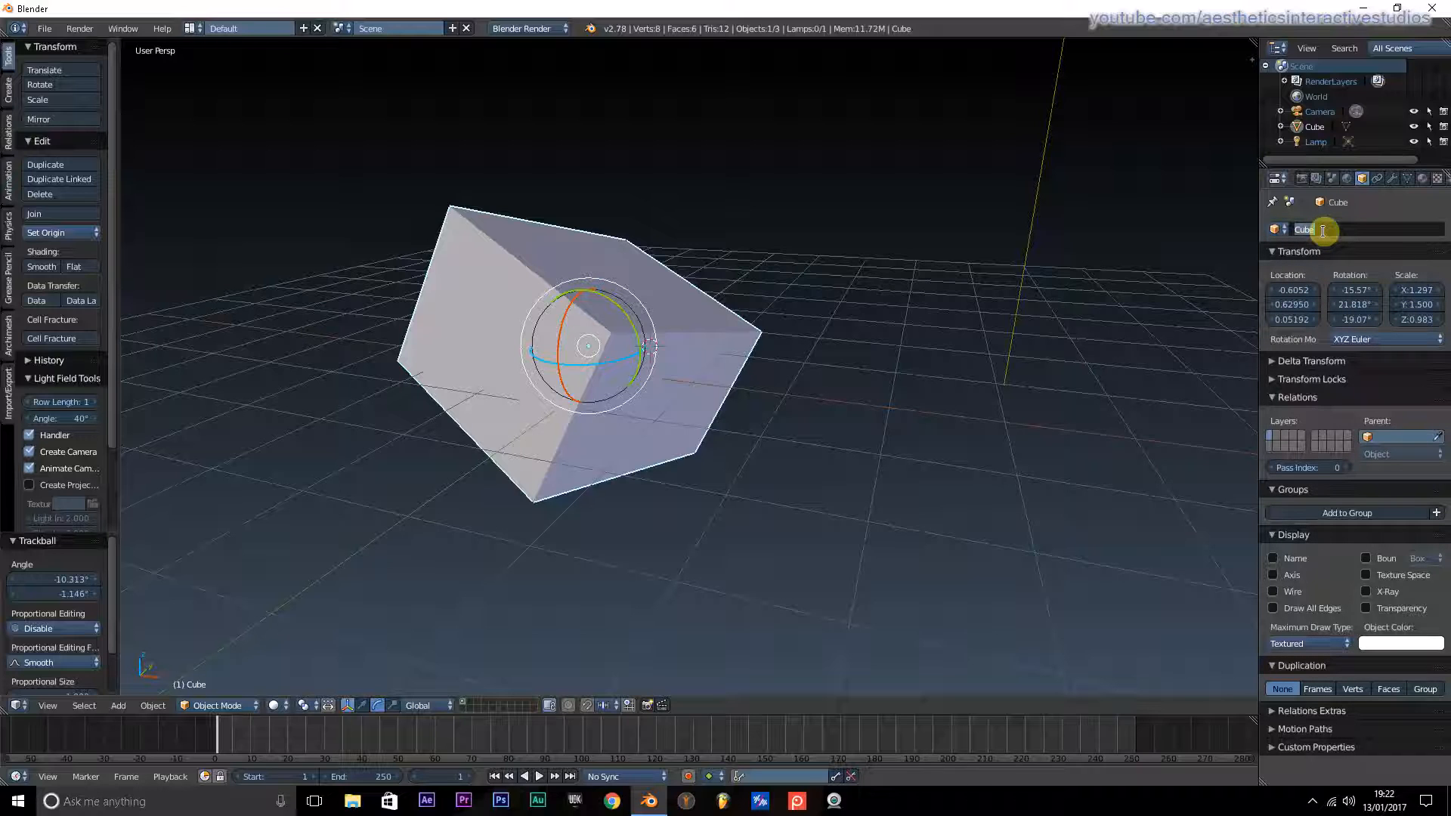
{"action": "type", "text": "Base Bl"}
{"action": "type", "text": "x"}
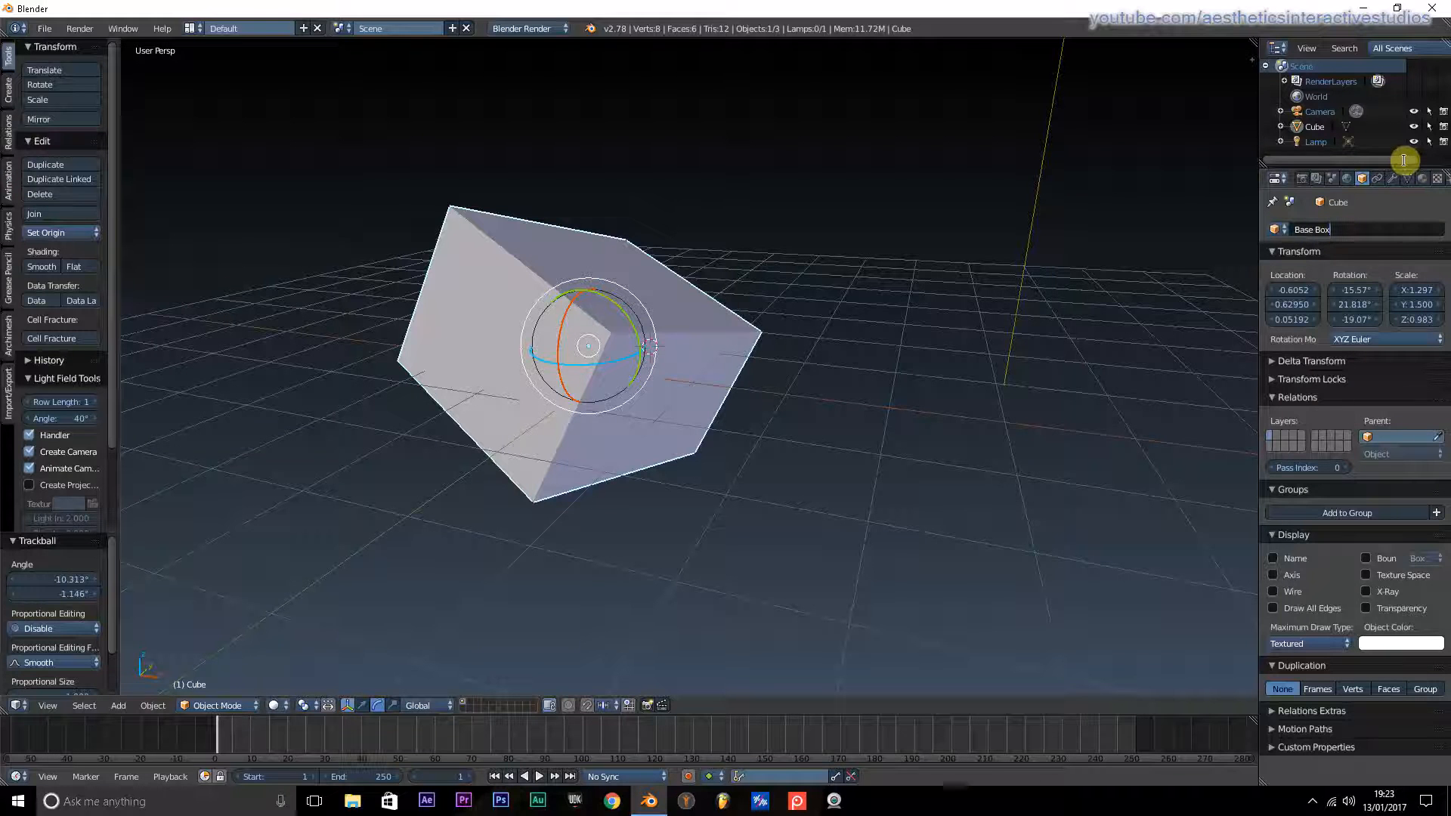
{"action": "key", "text": "Return"}
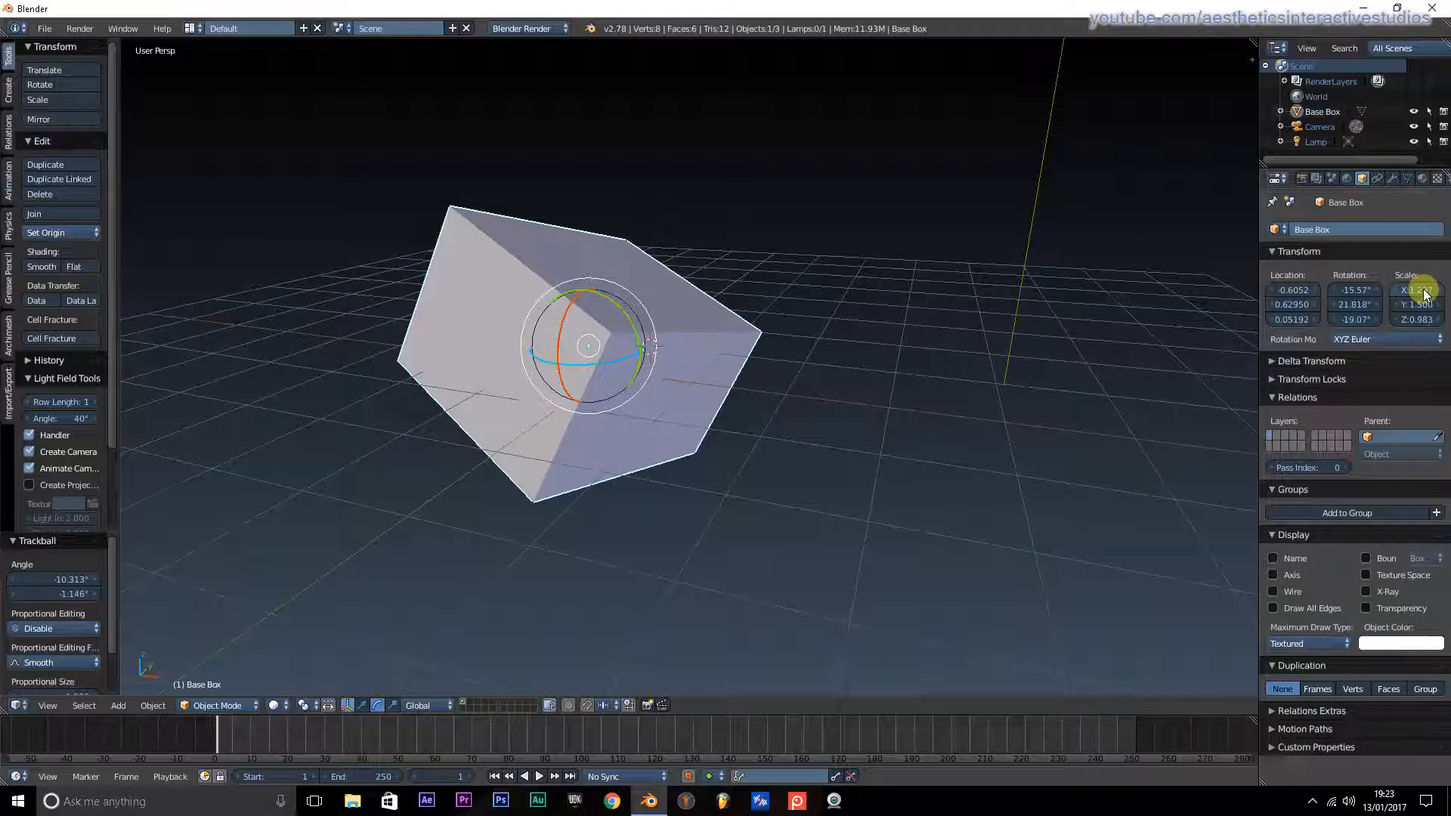
Set the X, Y and Z location of Base Box to 0.
{"action": "left_click", "coordinate": [1291, 292]}
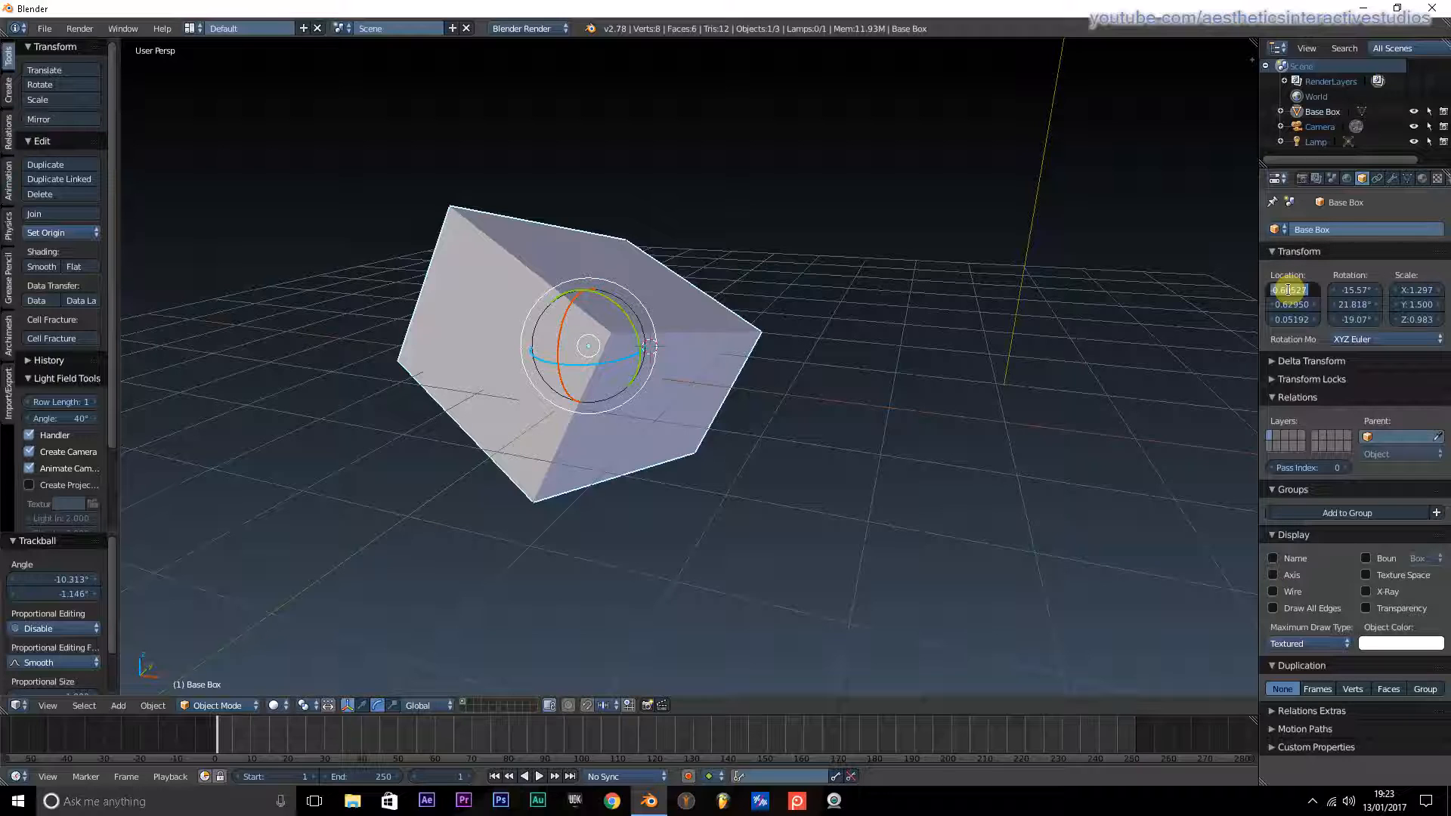
{"action": "type", "text": "0"}
{"action": "key", "text": "Return"}
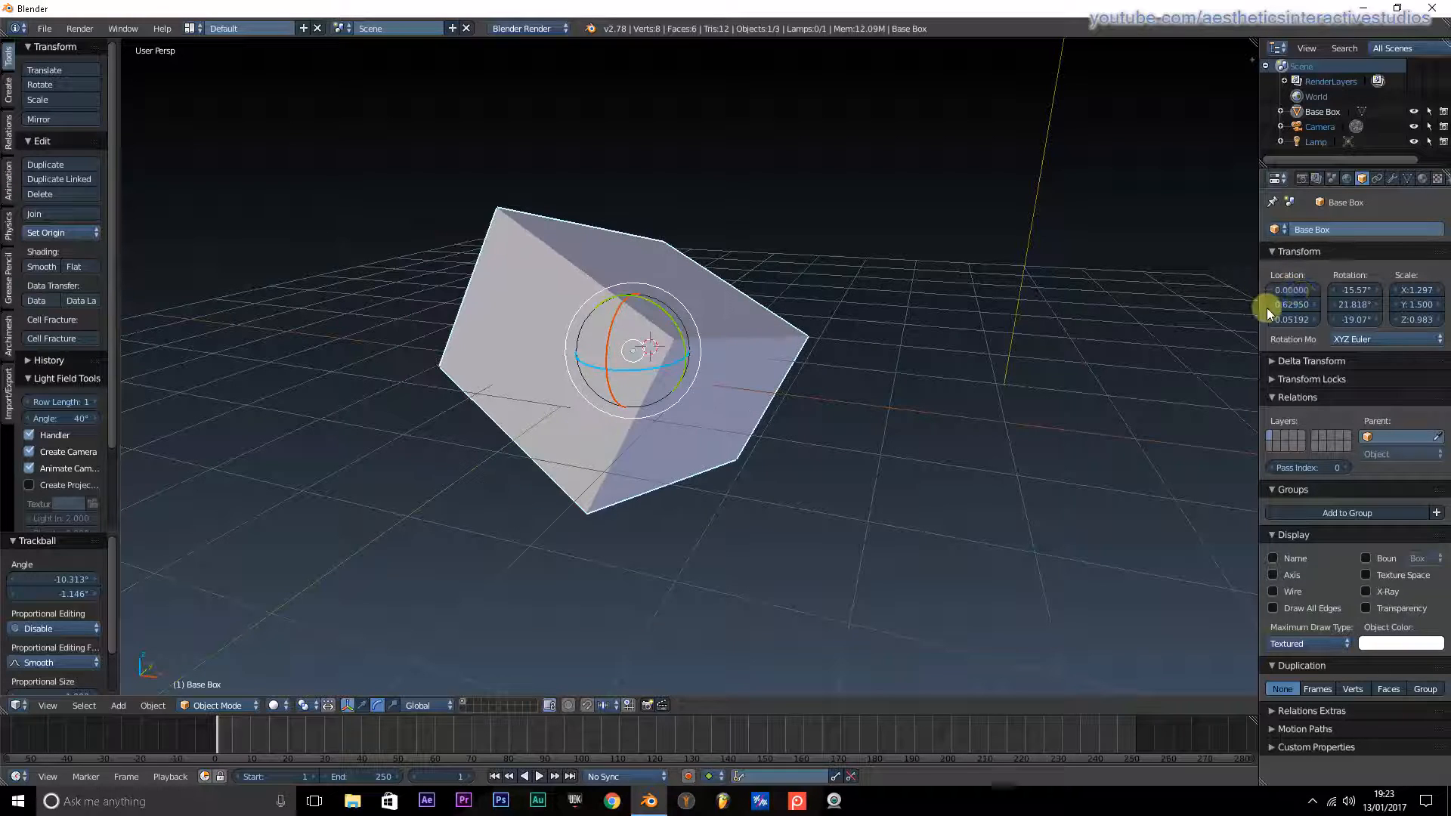
{"action": "left_click", "coordinate": [1297, 305]}
{"action": "type", "text": "0"}
{"action": "key", "text": "Return"}
{"action": "left_click", "coordinate": [1297, 321]}
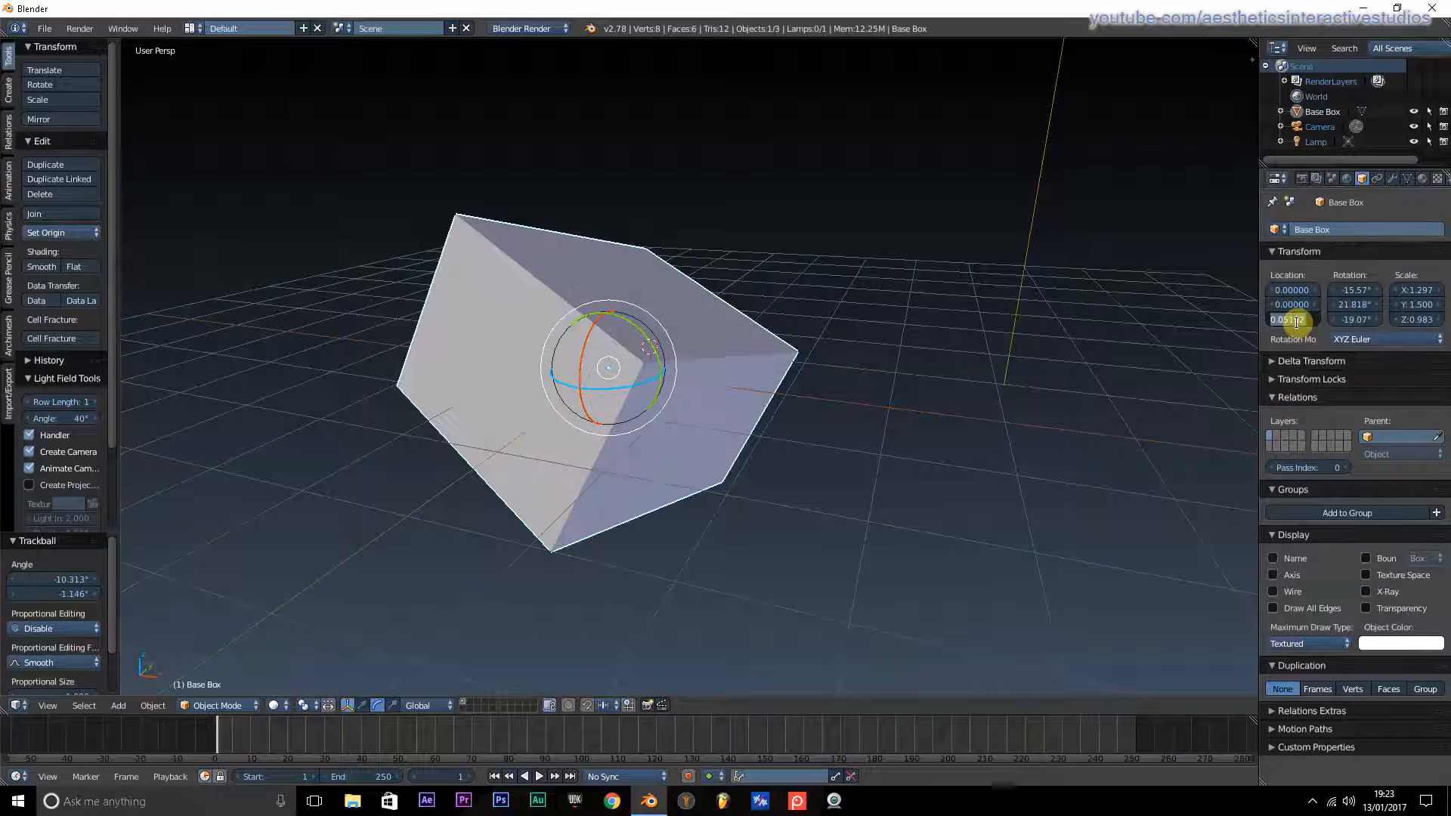
{"action": "type", "text": "0"}
{"action": "key", "text": "Return"}
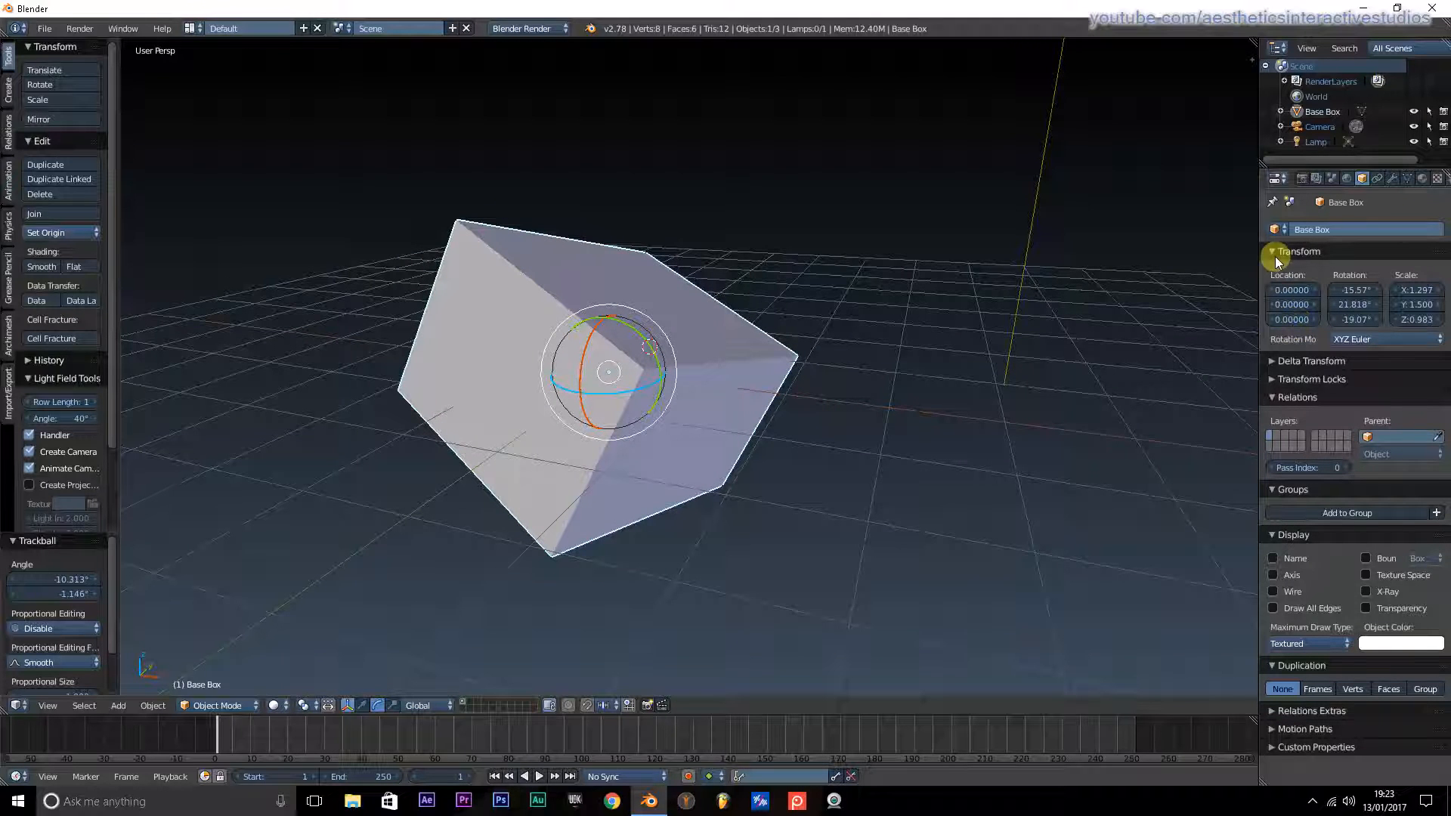
Set the X, Y and Z rotation of Base Box to 0°.
{"action": "left_click", "coordinate": [1352, 288]}
{"action": "type", "text": "0"}
{"action": "key", "text": "Return"}
{"action": "left_click", "coordinate": [1357, 305]}
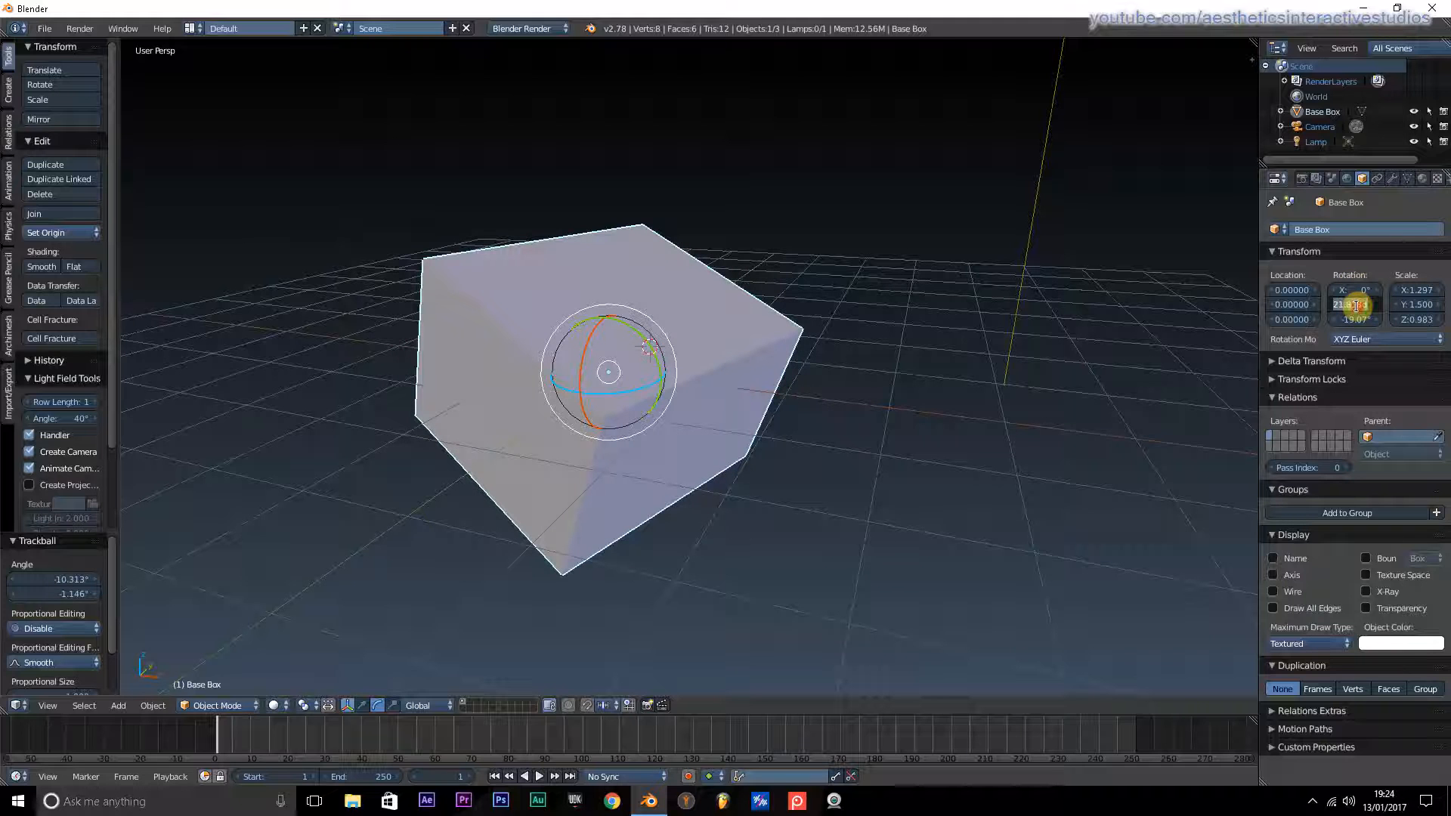
{"action": "type", "text": "0"}
{"action": "key", "text": "Return"}
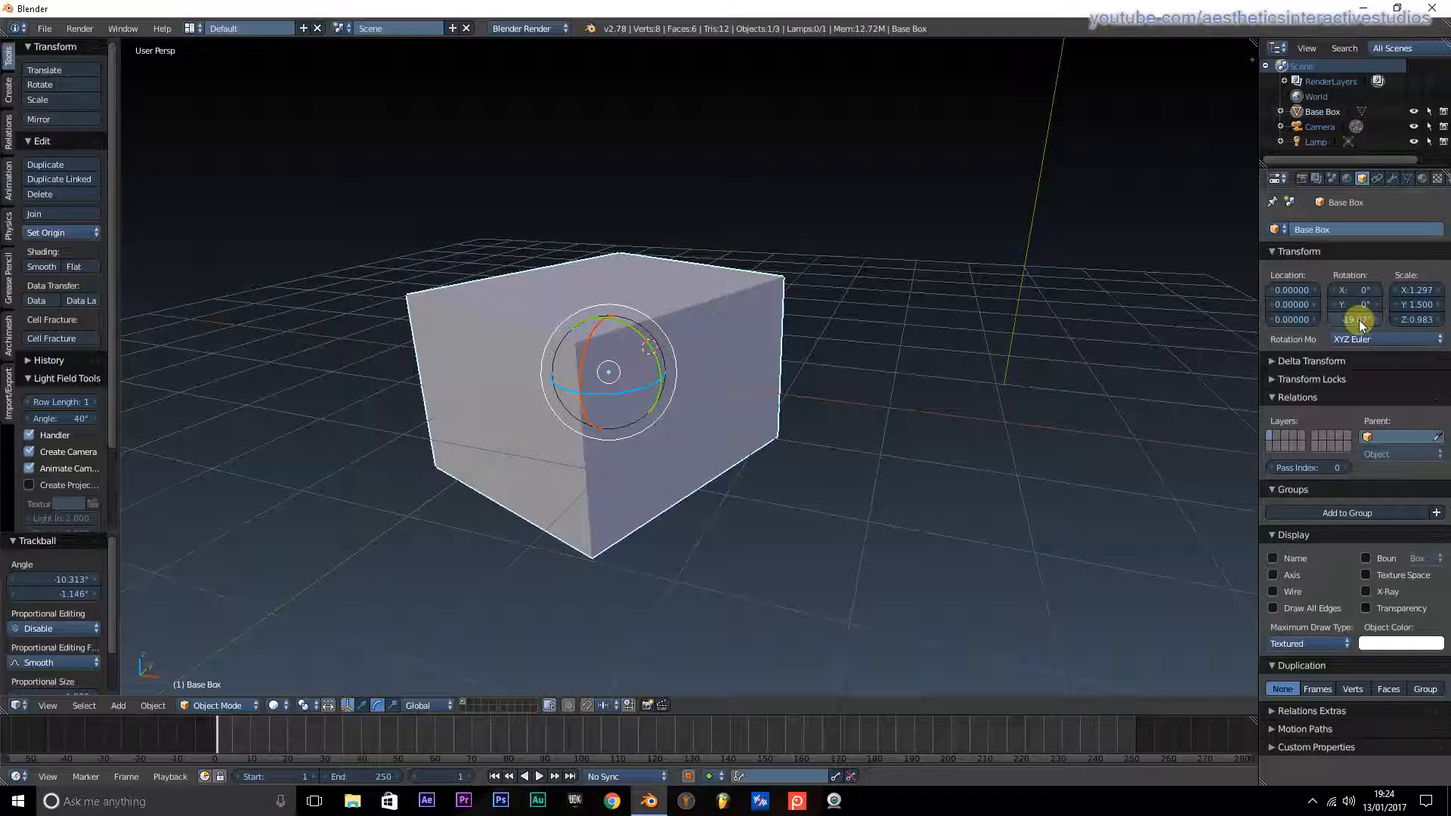
{"action": "left_click", "coordinate": [1357, 320]}
{"action": "type", "text": "0"}
{"action": "key", "text": "Return"}
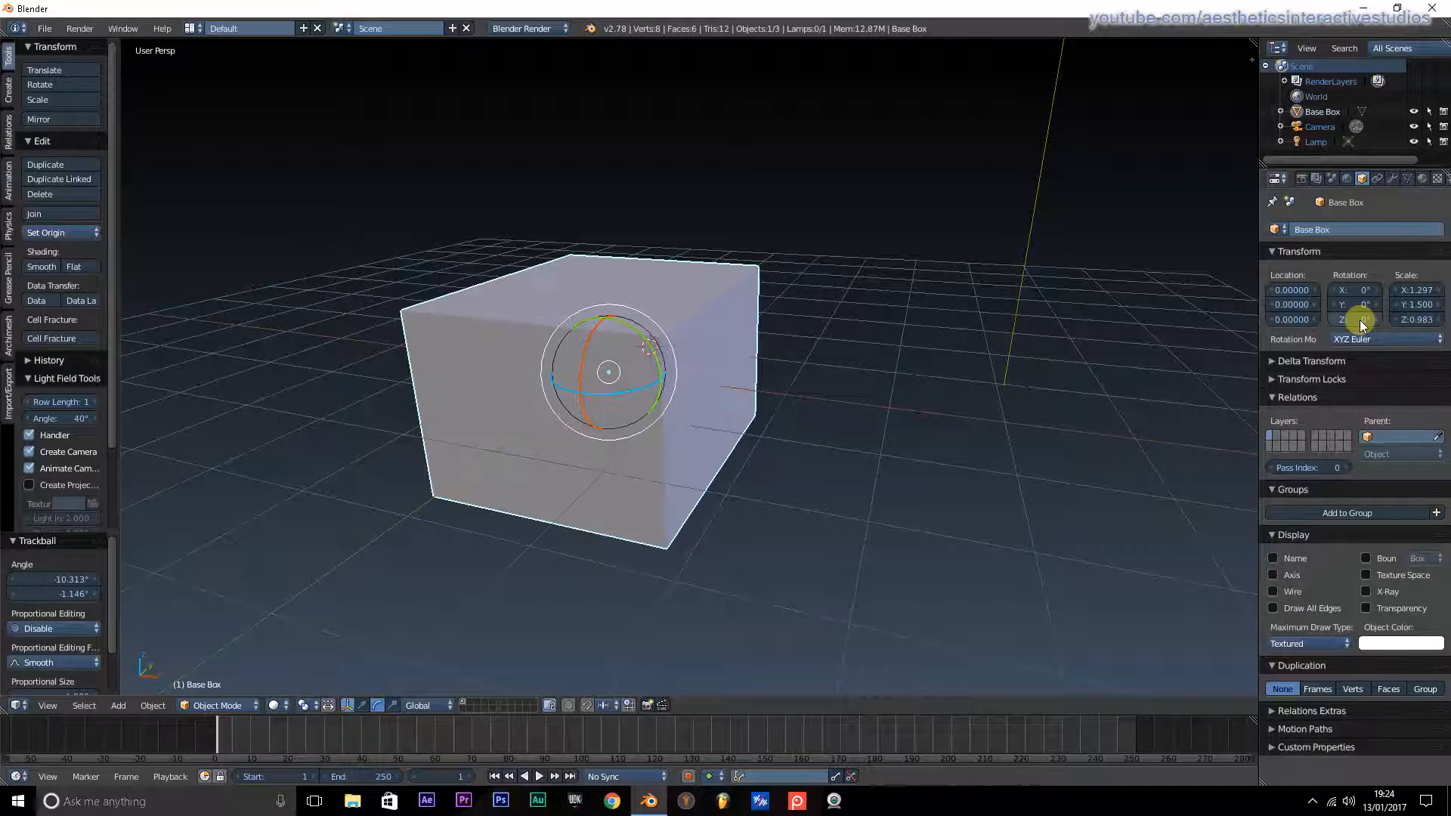
Set the X, Y and Z scale of Base Box to 1.
{"action": "left_click", "coordinate": [1412, 290]}
{"action": "type", "text": "1"}
{"action": "key", "text": "Return"}
{"action": "left_click", "coordinate": [1419, 303]}
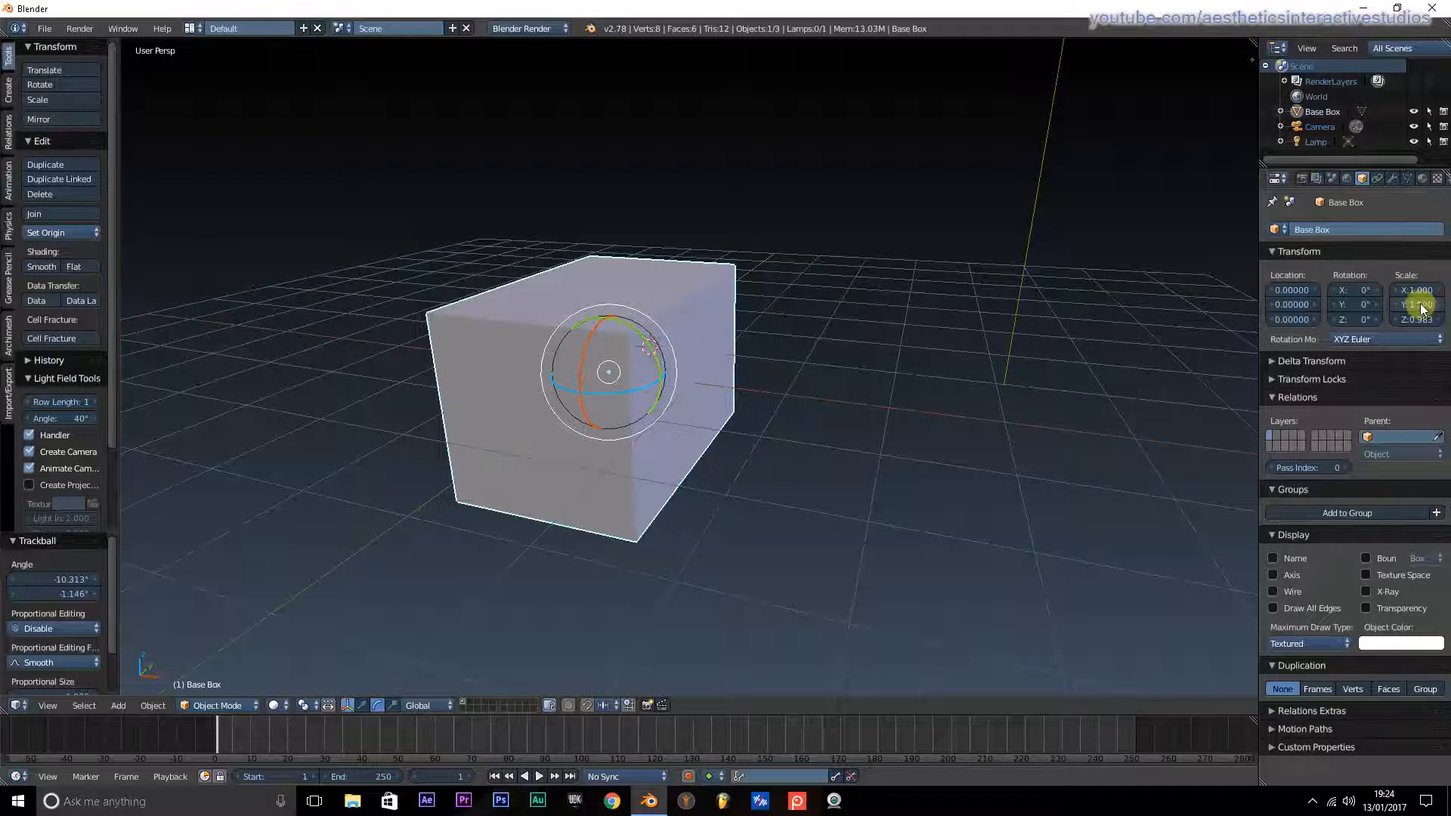
{"action": "type", "text": "1"}
{"action": "key", "text": "Return"}
{"action": "left_click", "coordinate": [1420, 318]}
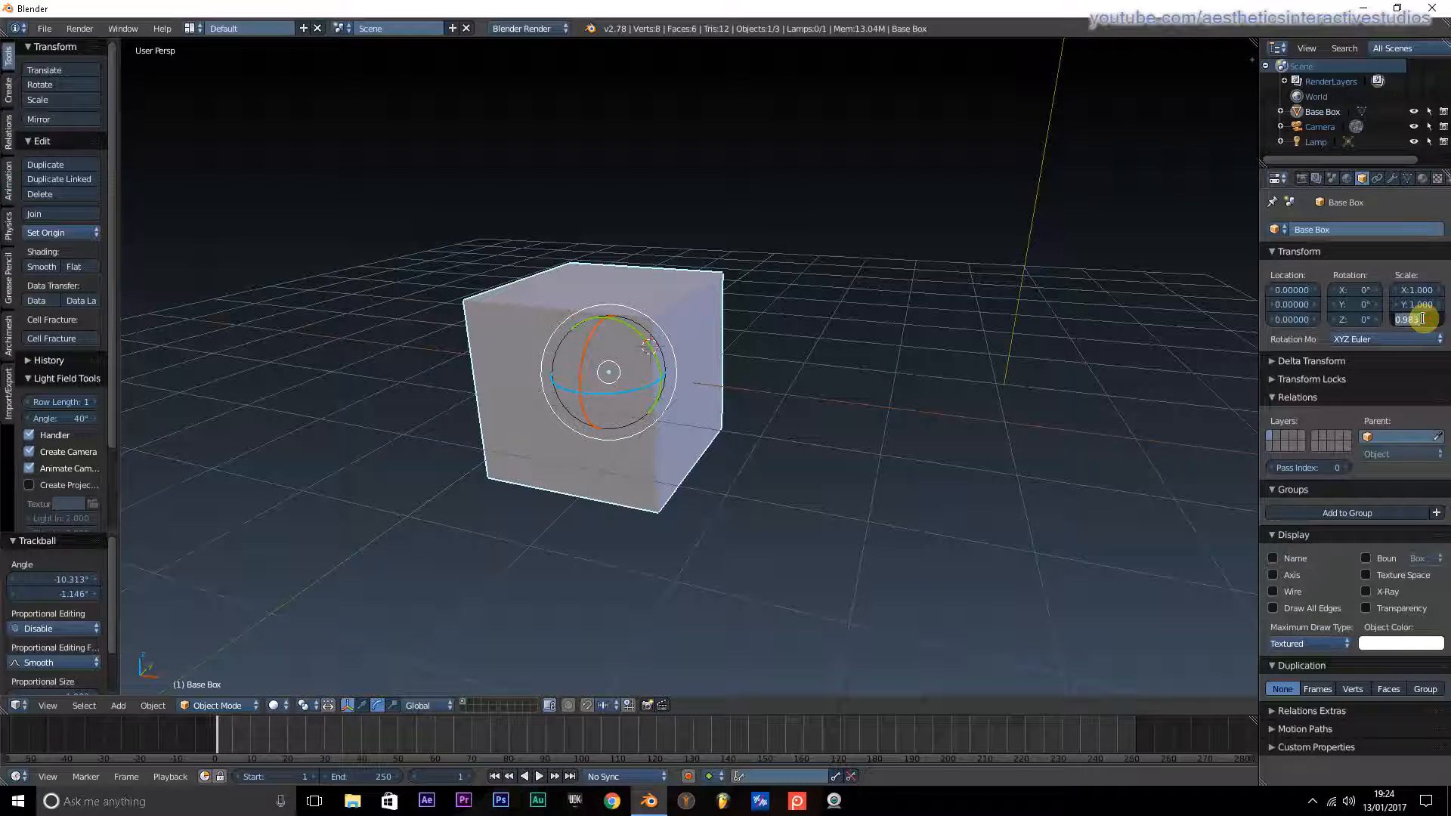
{"action": "type", "text": "1"}
{"action": "key", "text": "Return"}
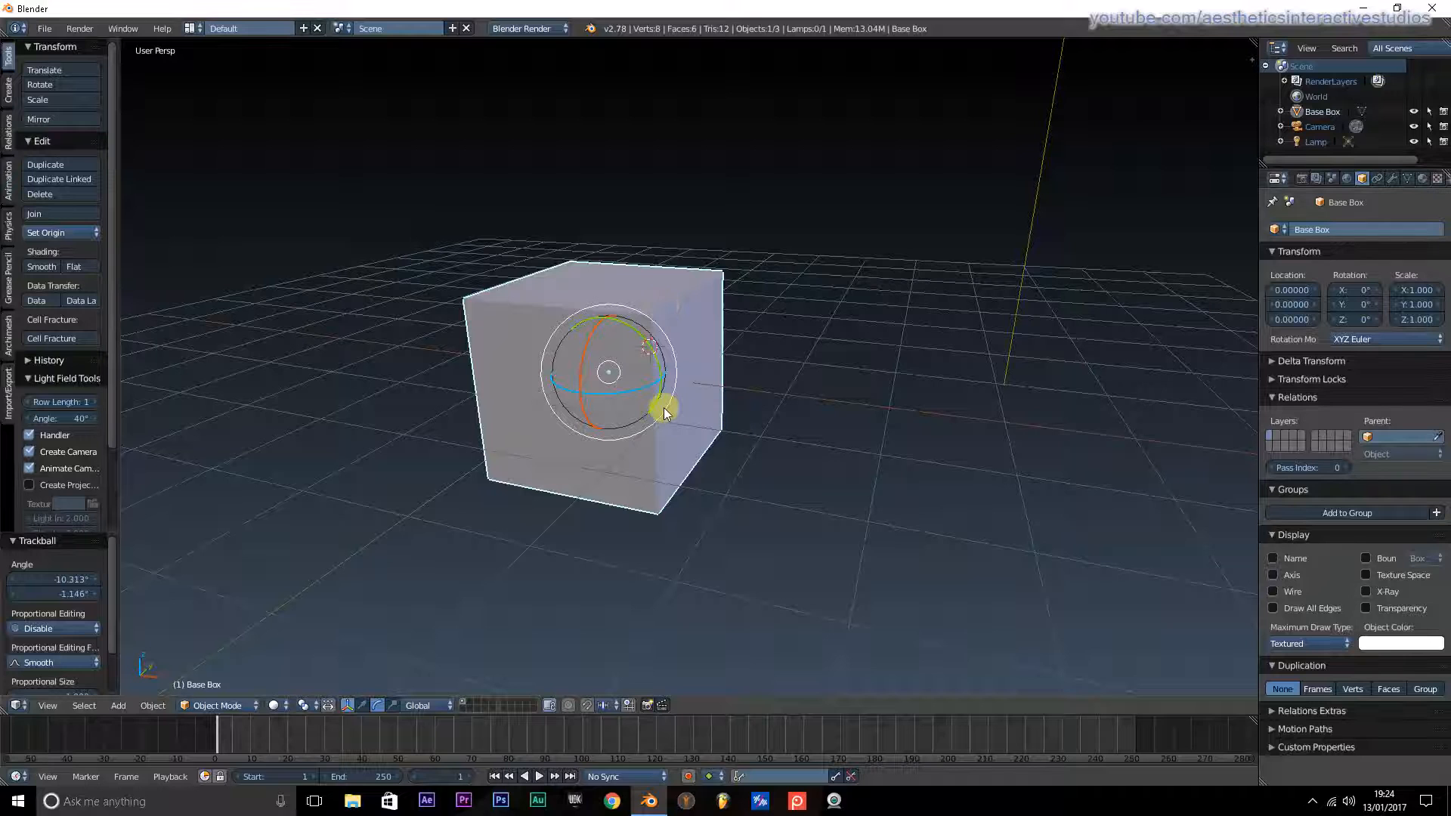
Flatten Base Box by setting its Z scale to 0, and restore the Z scale to 1.
{"action": "left_click", "coordinate": [1421, 320]}
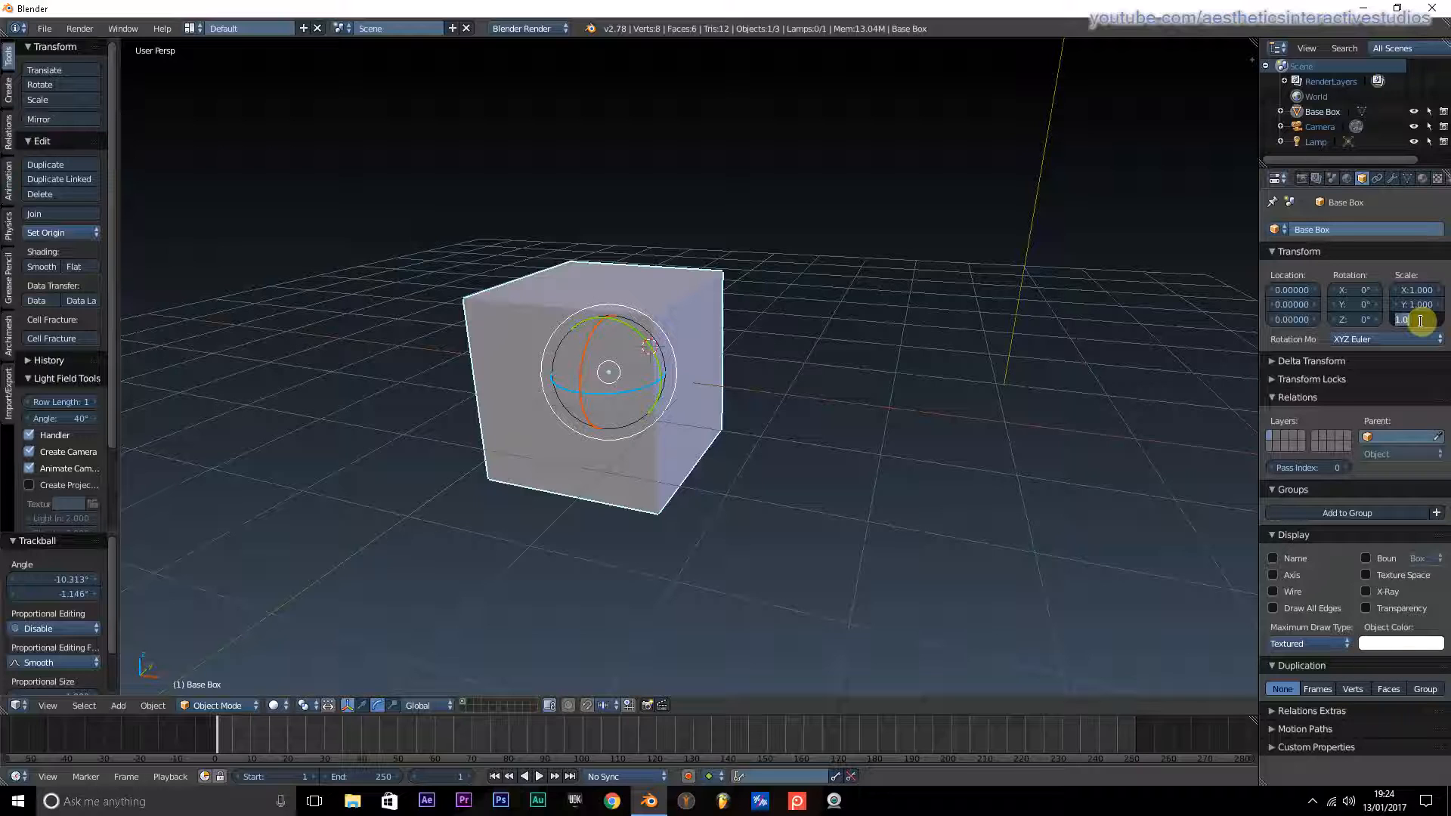
{"action": "type", "text": "0"}
{"action": "key", "text": "Return"}
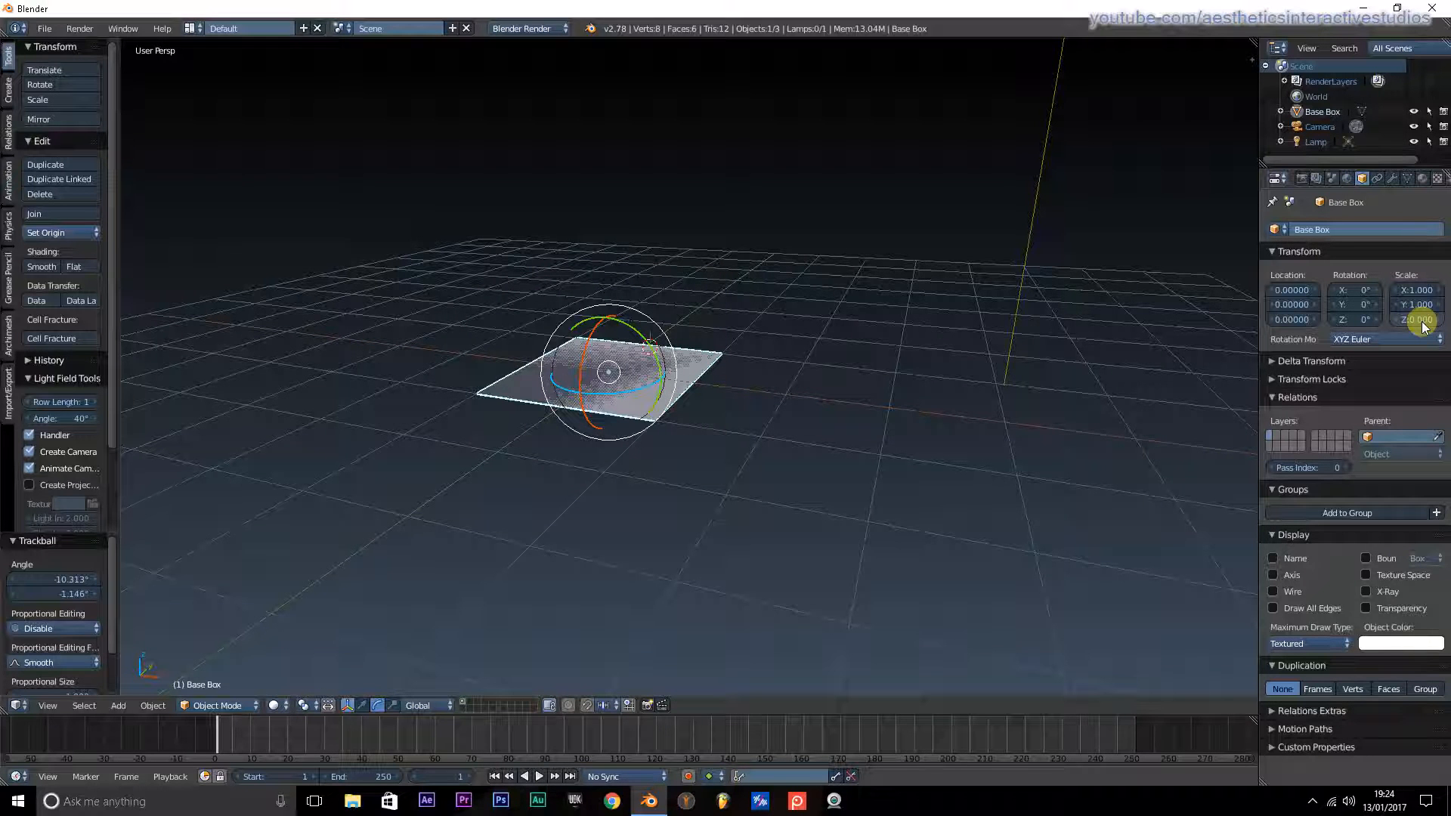
{"action": "left_click", "coordinate": [1420, 321]}
{"action": "type", "text": "1"}
{"action": "key", "text": "Return"}
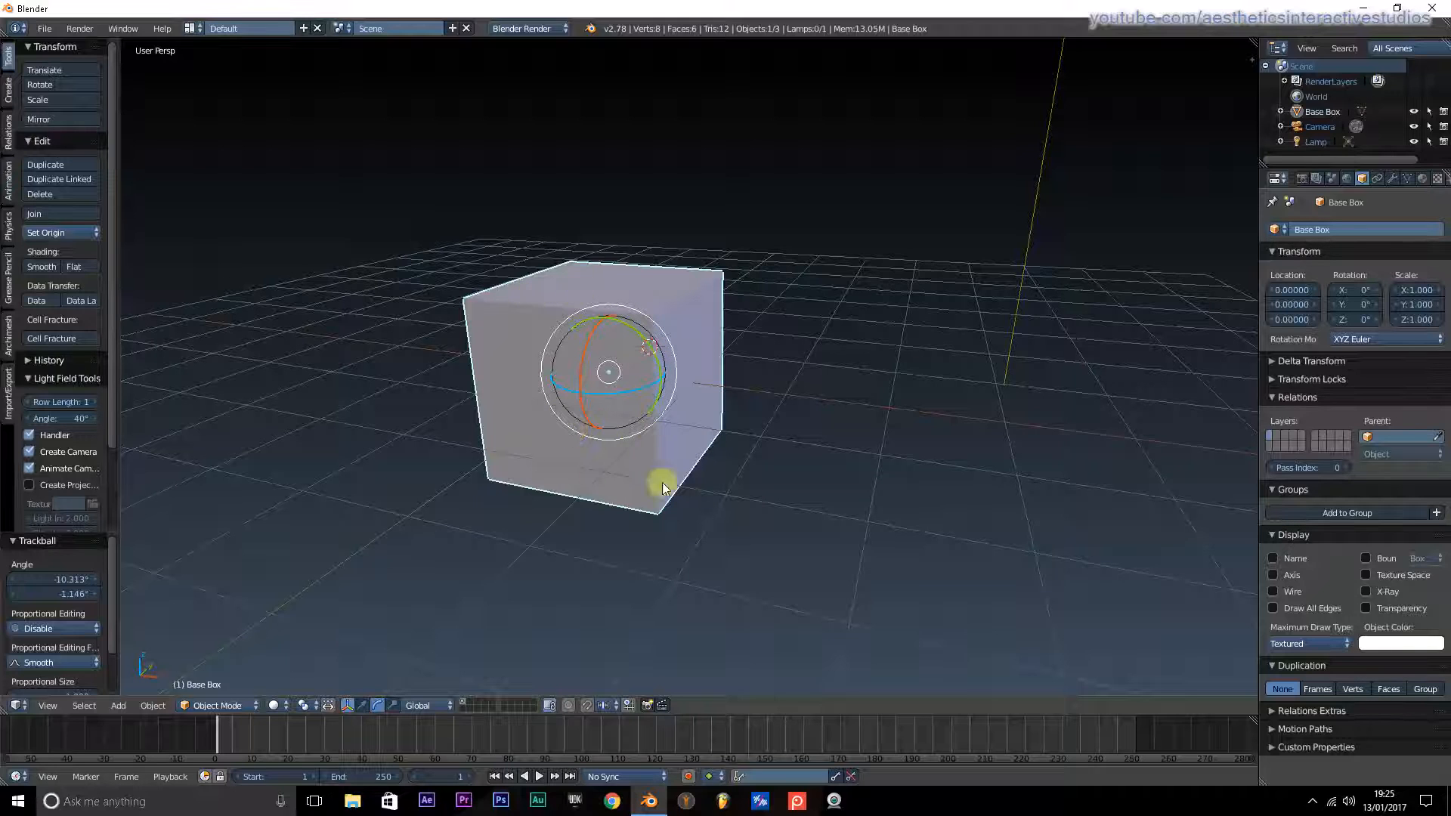
Switch to the translate manipulator and turn on automatic keyframe recording.
{"action": "left_click", "coordinate": [361, 707]}
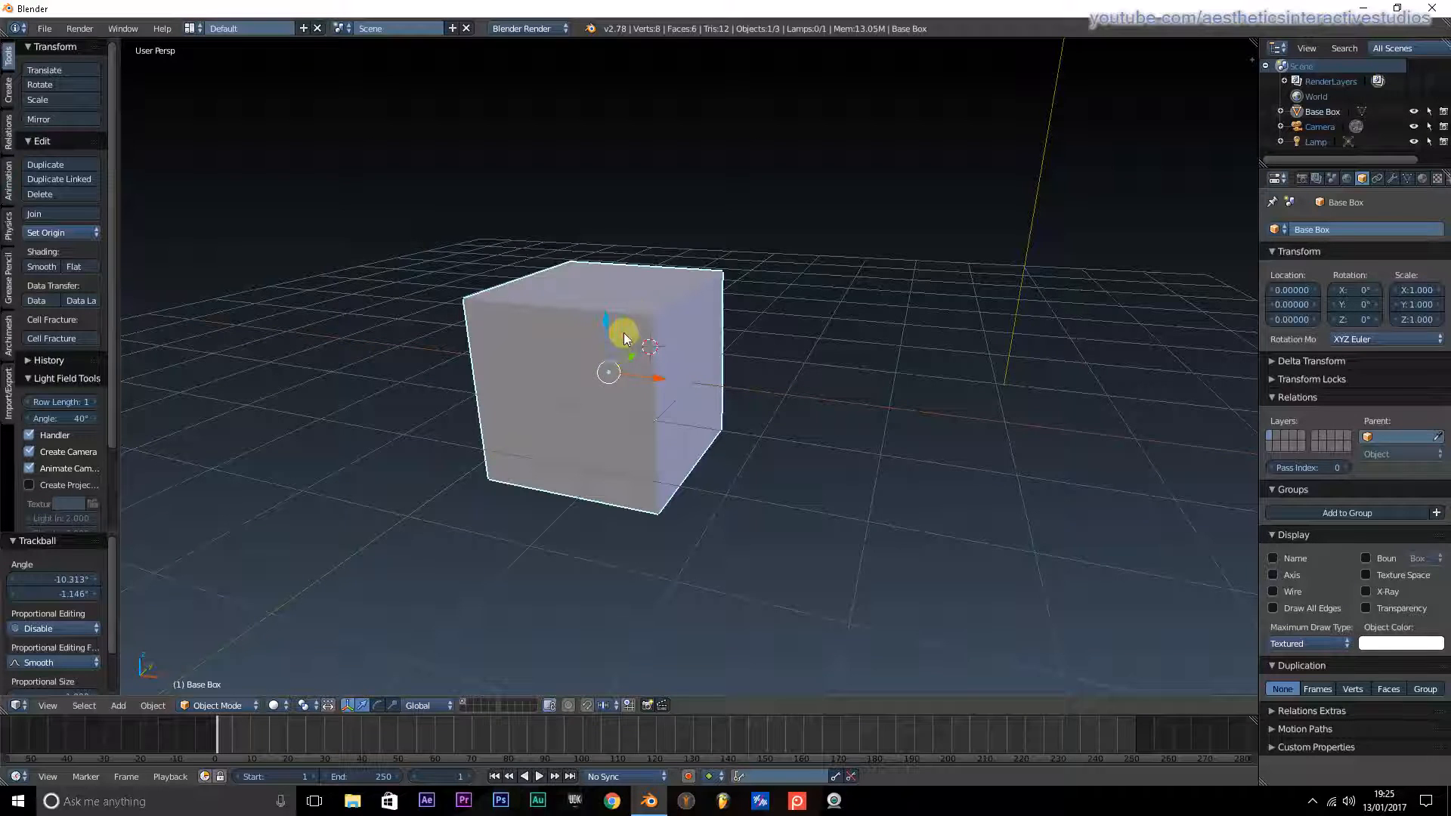
{"action": "scroll", "coordinate": [588, 270], "scroll_direction": "down", "scroll_amount": 5}
{"action": "middle_click_drag", "start_coordinate": [578, 269], "coordinate": [611, 275]}
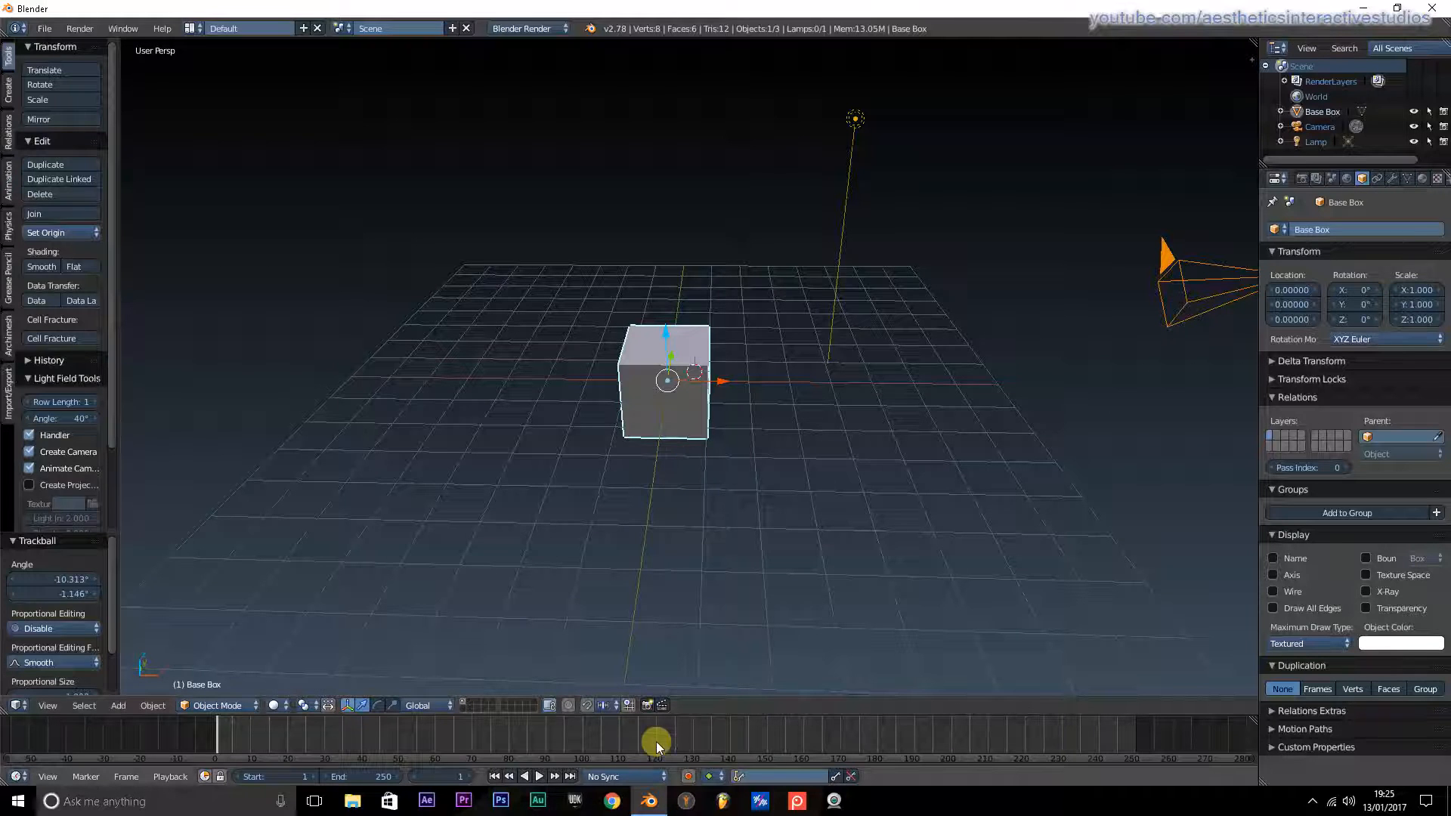
{"action": "left_click", "coordinate": [687, 776]}
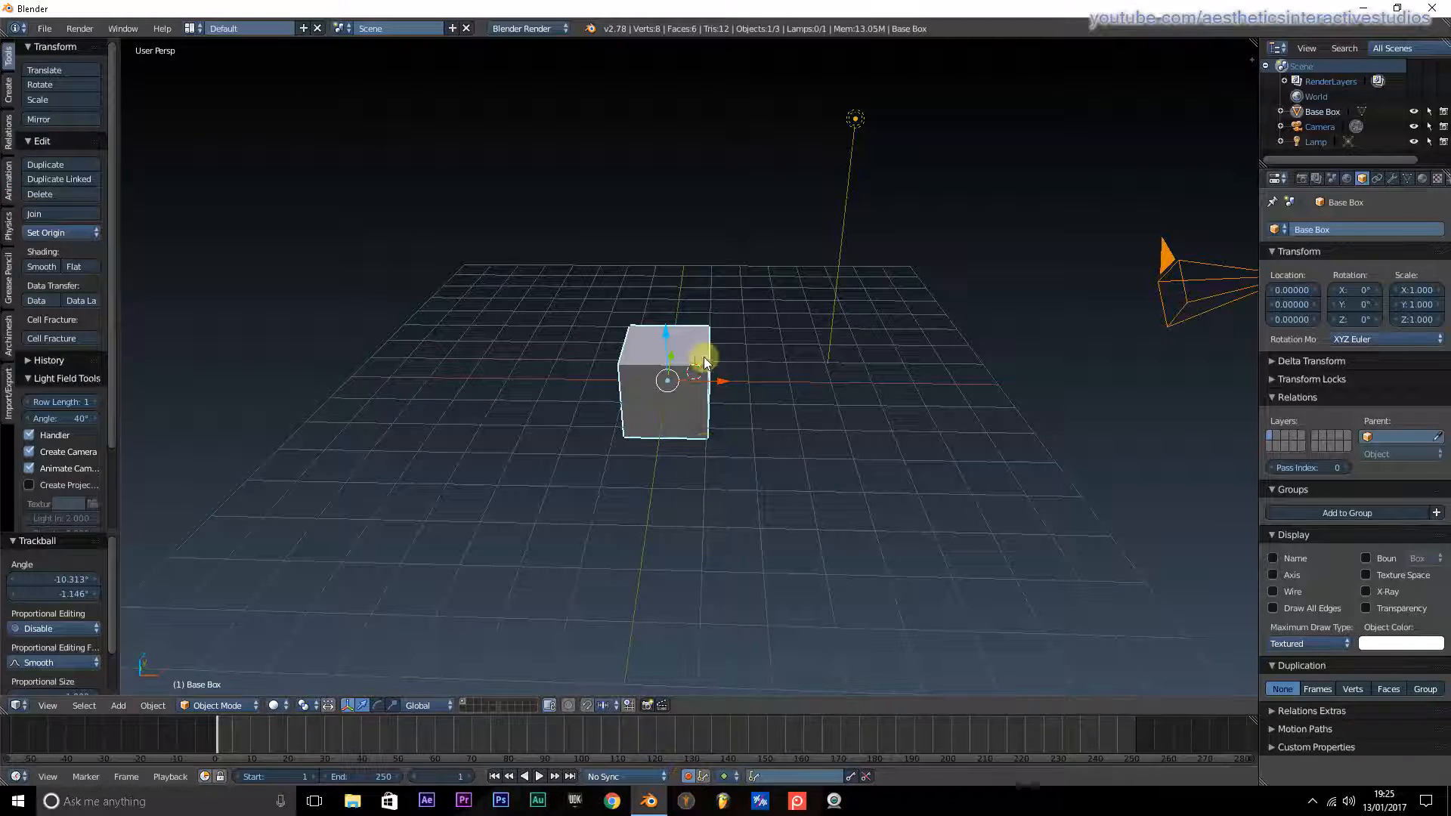
Record Base Box moving along X, at about 6.95 on frame 1 and about -7.03 on frame 25.
{"action": "left_click_drag", "start_coordinate": [724, 382], "coordinate": [1011, 387]}
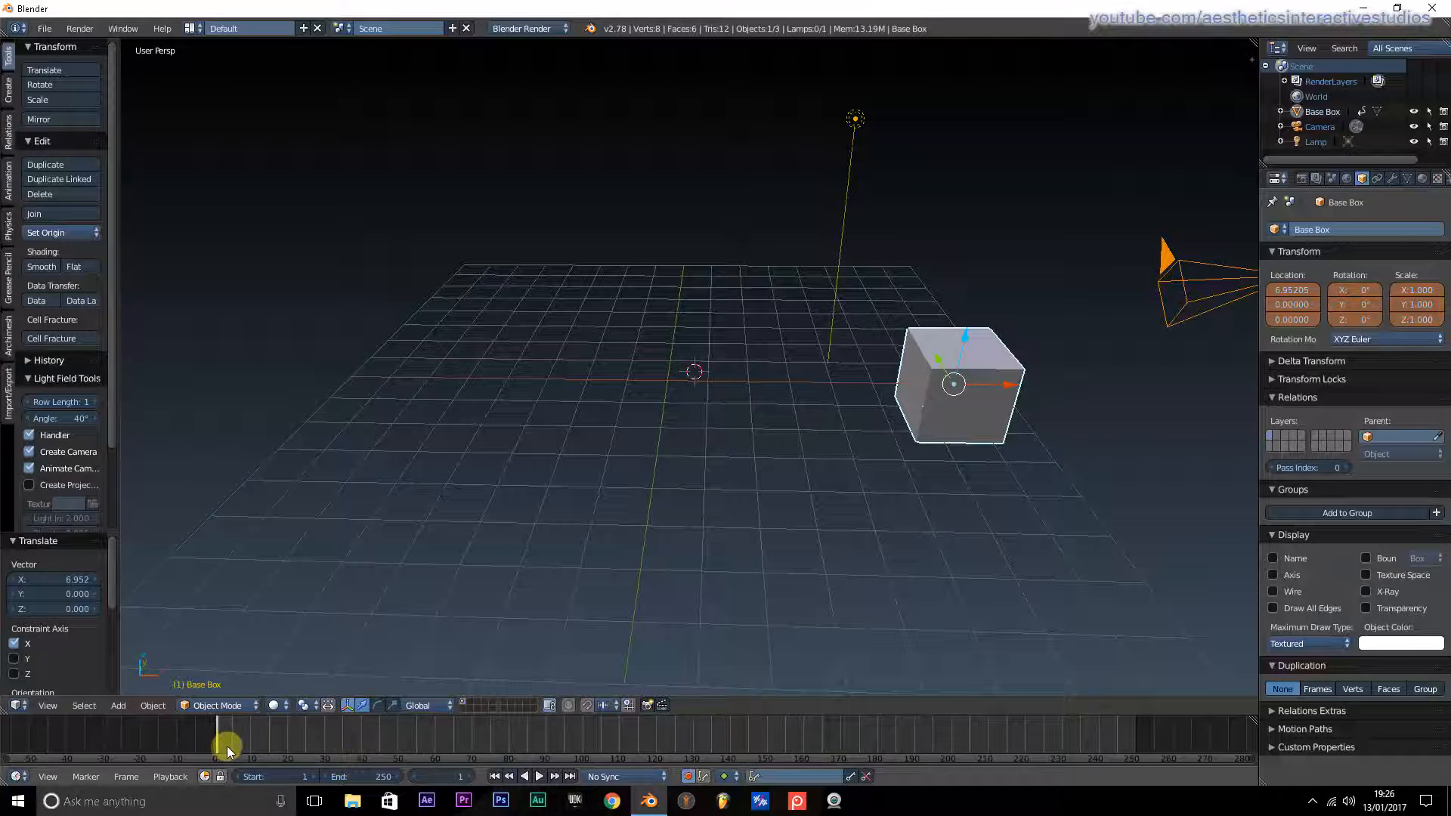
{"action": "key", "text": "alt+a"}
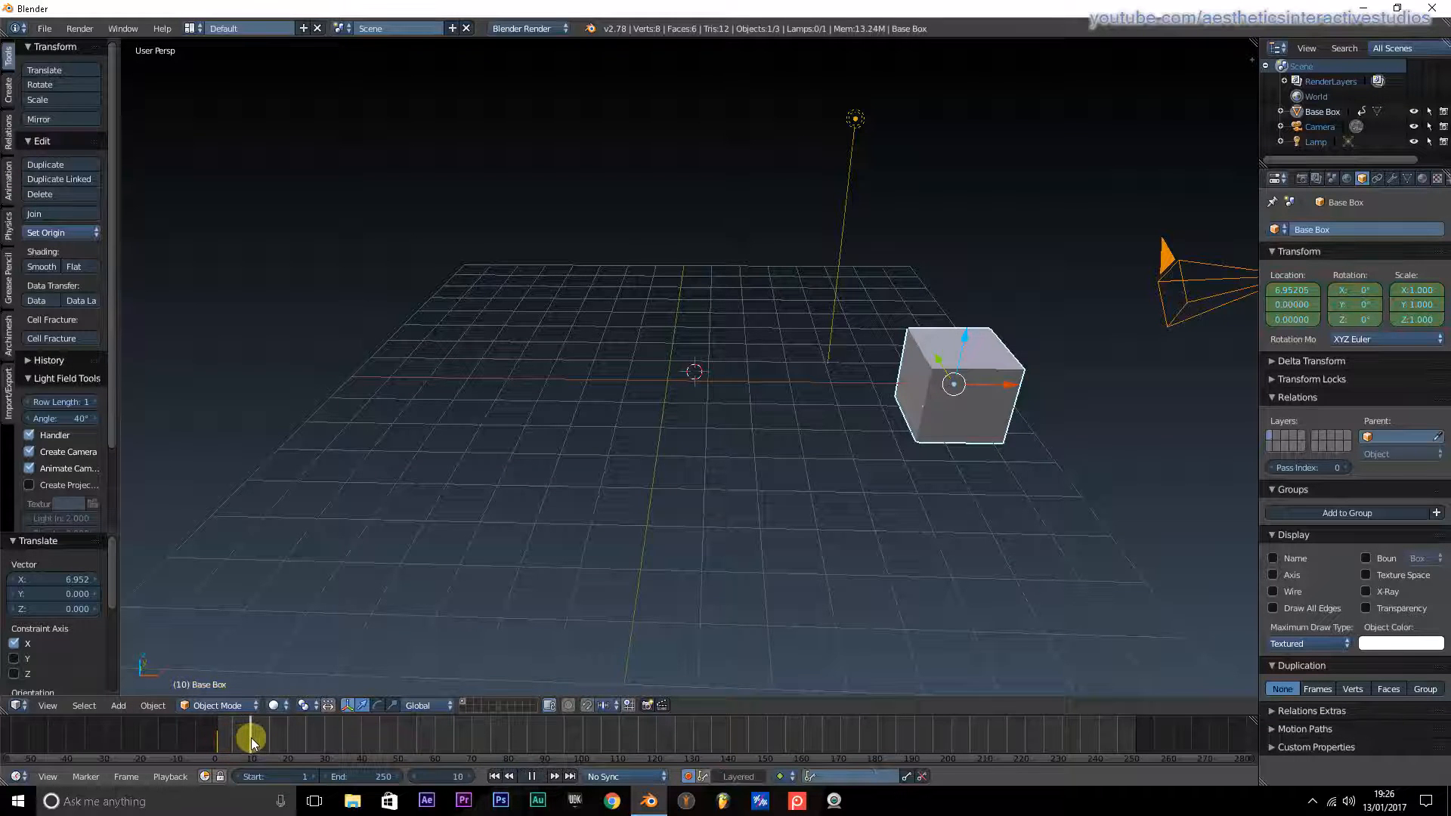
{"action": "key", "text": "alt+a"}
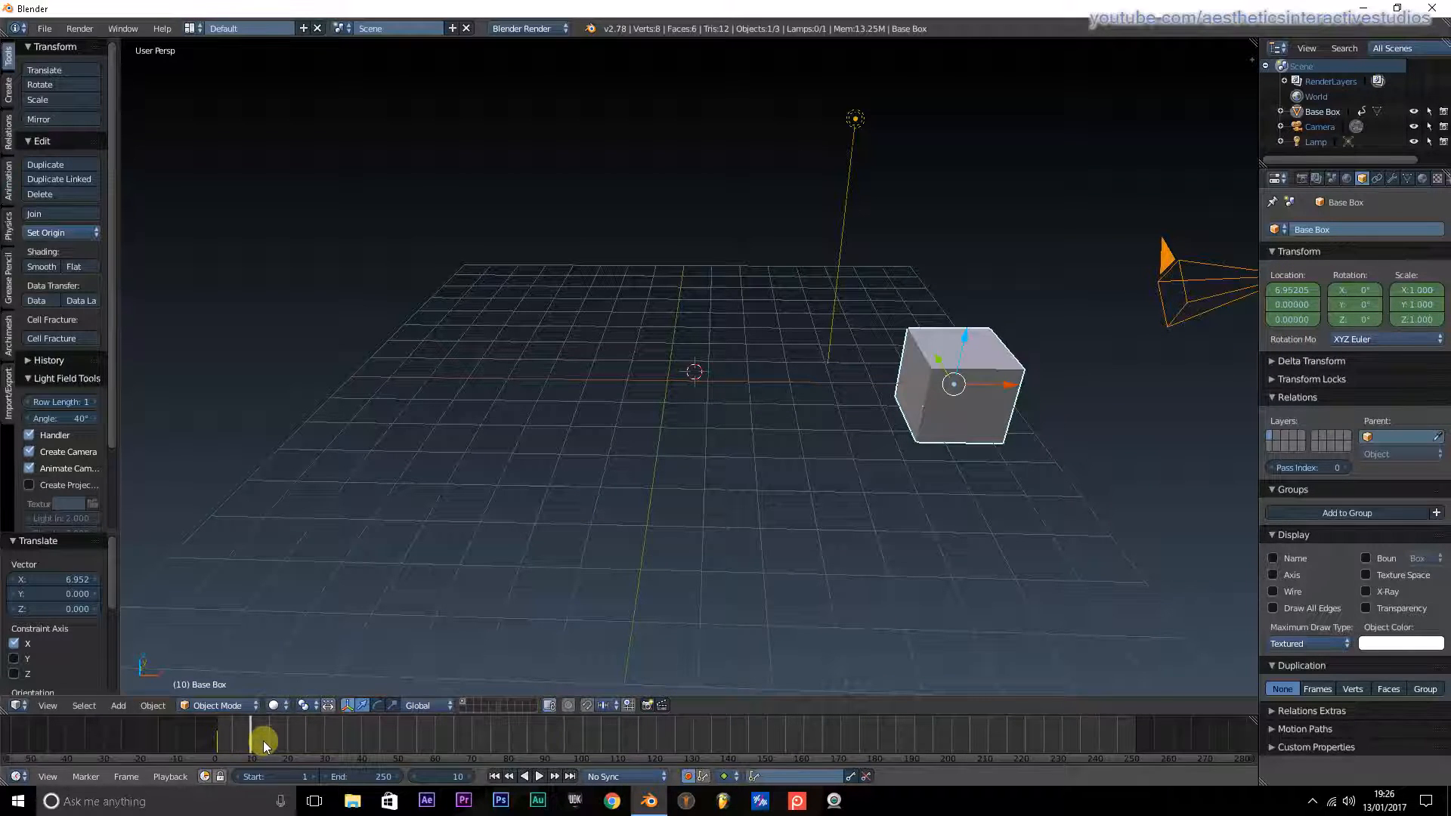
{"action": "left_click", "coordinate": [306, 733]}
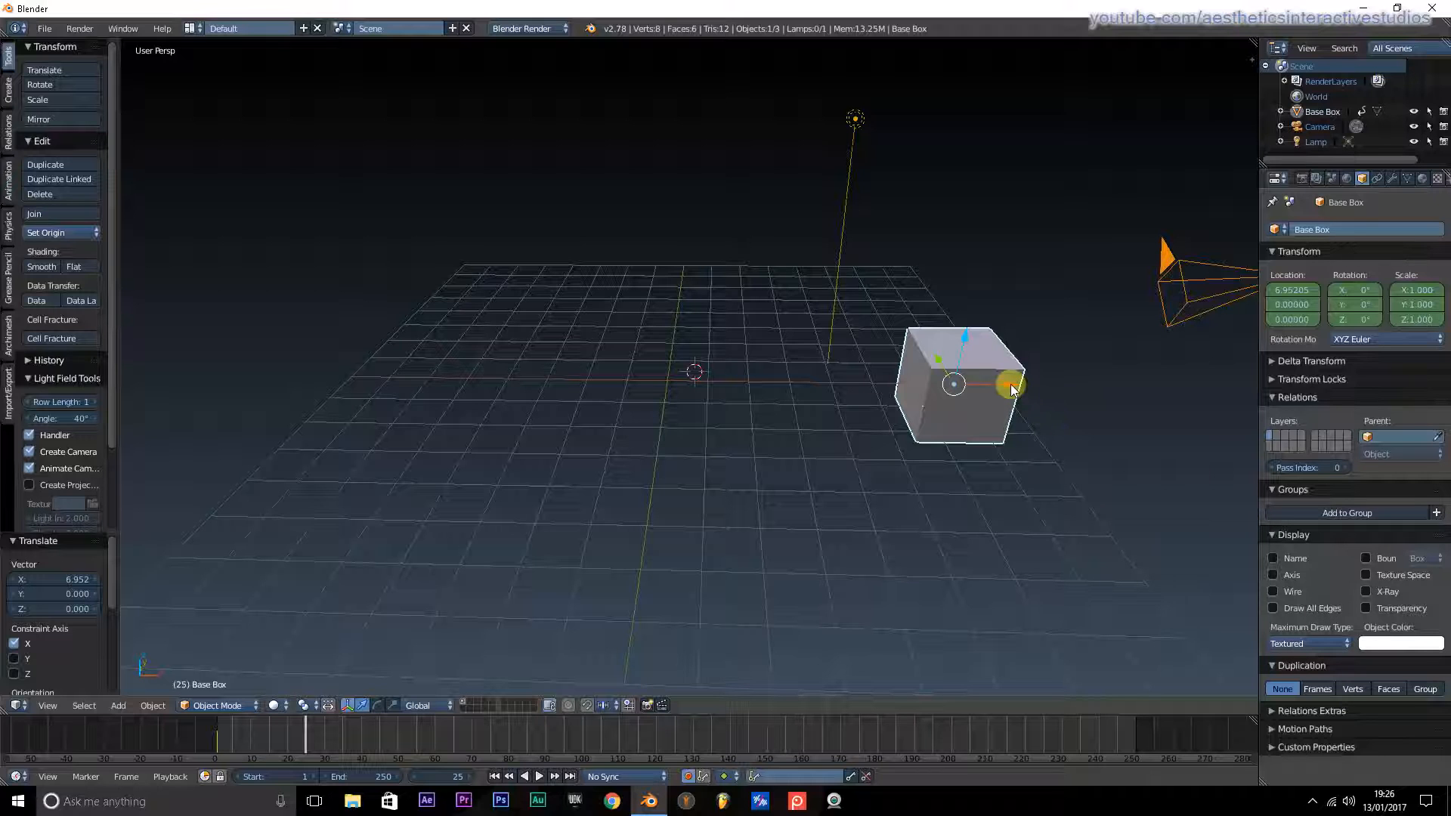
{"action": "left_click_drag", "start_coordinate": [1012, 389], "coordinate": [444, 393]}
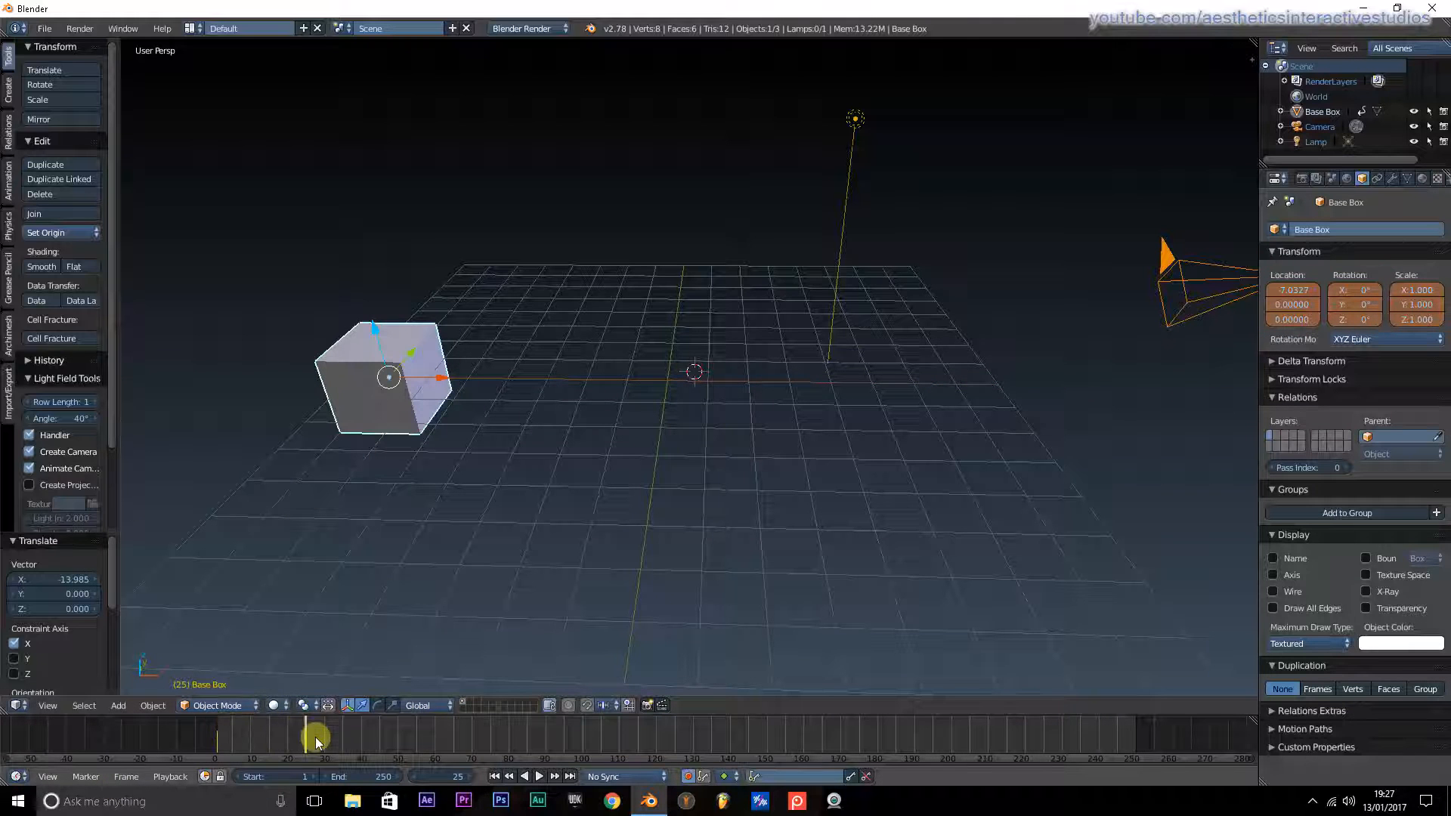
Play back the recorded Base Box movement from the first frame, and return to frame 1.
{"action": "left_click", "coordinate": [496, 777]}
{"action": "key", "text": "alt+a"}
{"action": "mouse_move", "coordinate": [289, 743]}
{"action": "left_mouse_down"}
{"action": "mouse_move", "coordinate": [208, 750]}
{"action": "mouse_move", "coordinate": [298, 732]}
{"action": "mouse_move", "coordinate": [306, 748]}
{"action": "left_mouse_up"}
{"action": "key", "text": "alt+a"}
{"action": "left_click", "coordinate": [495, 776]}
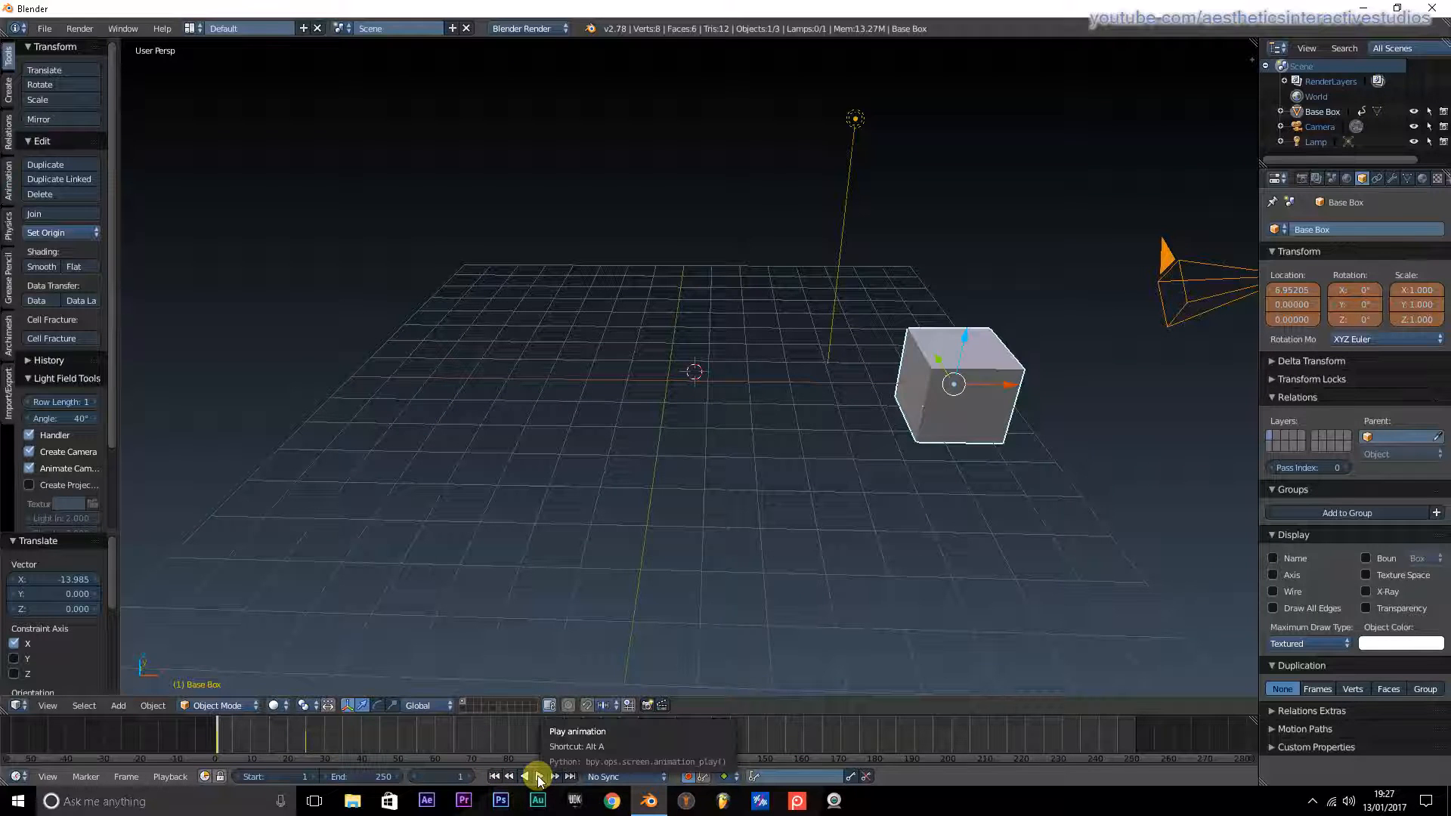
{"action": "left_click", "coordinate": [539, 776]}
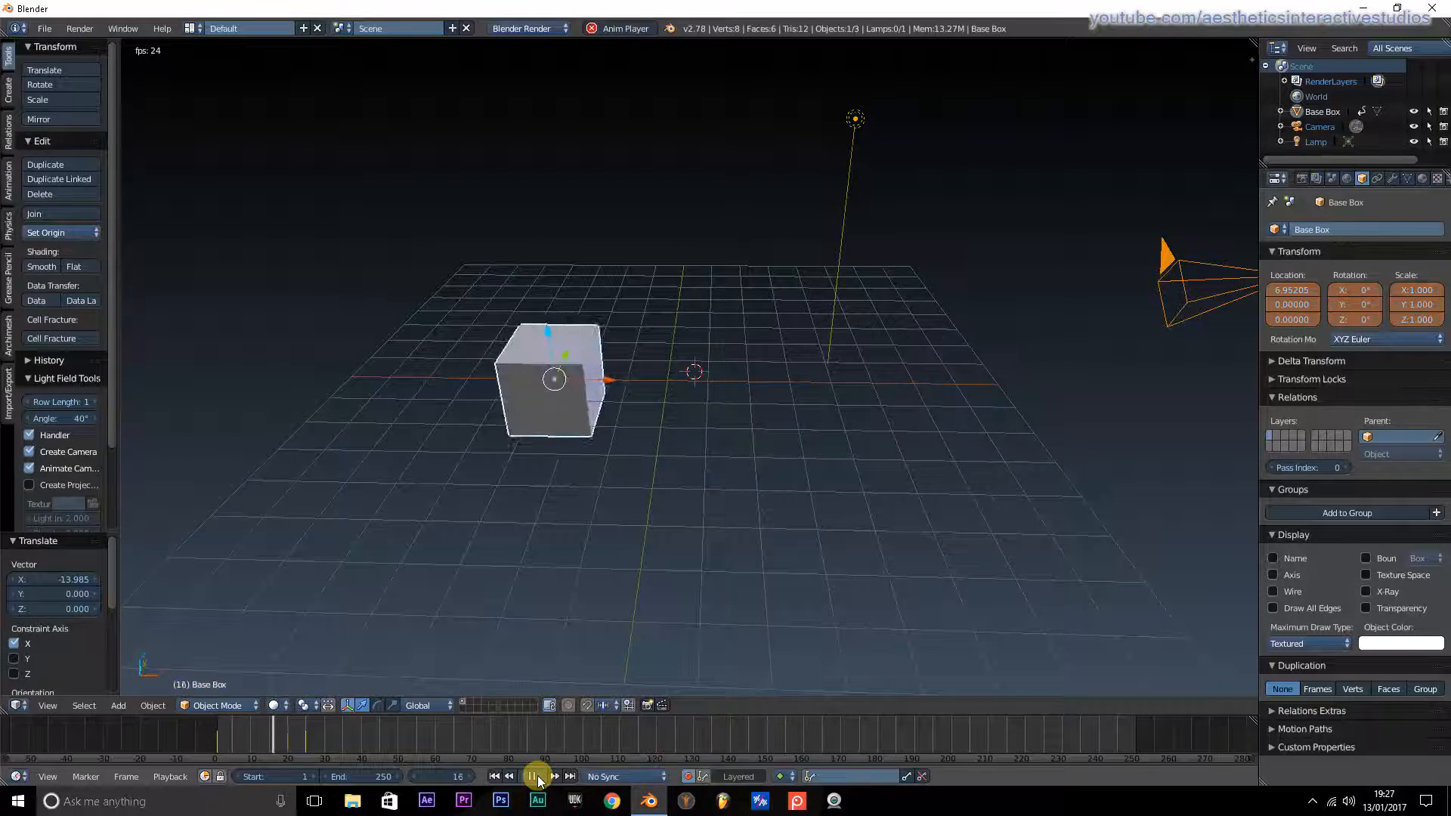
{"action": "left_click", "coordinate": [533, 777]}
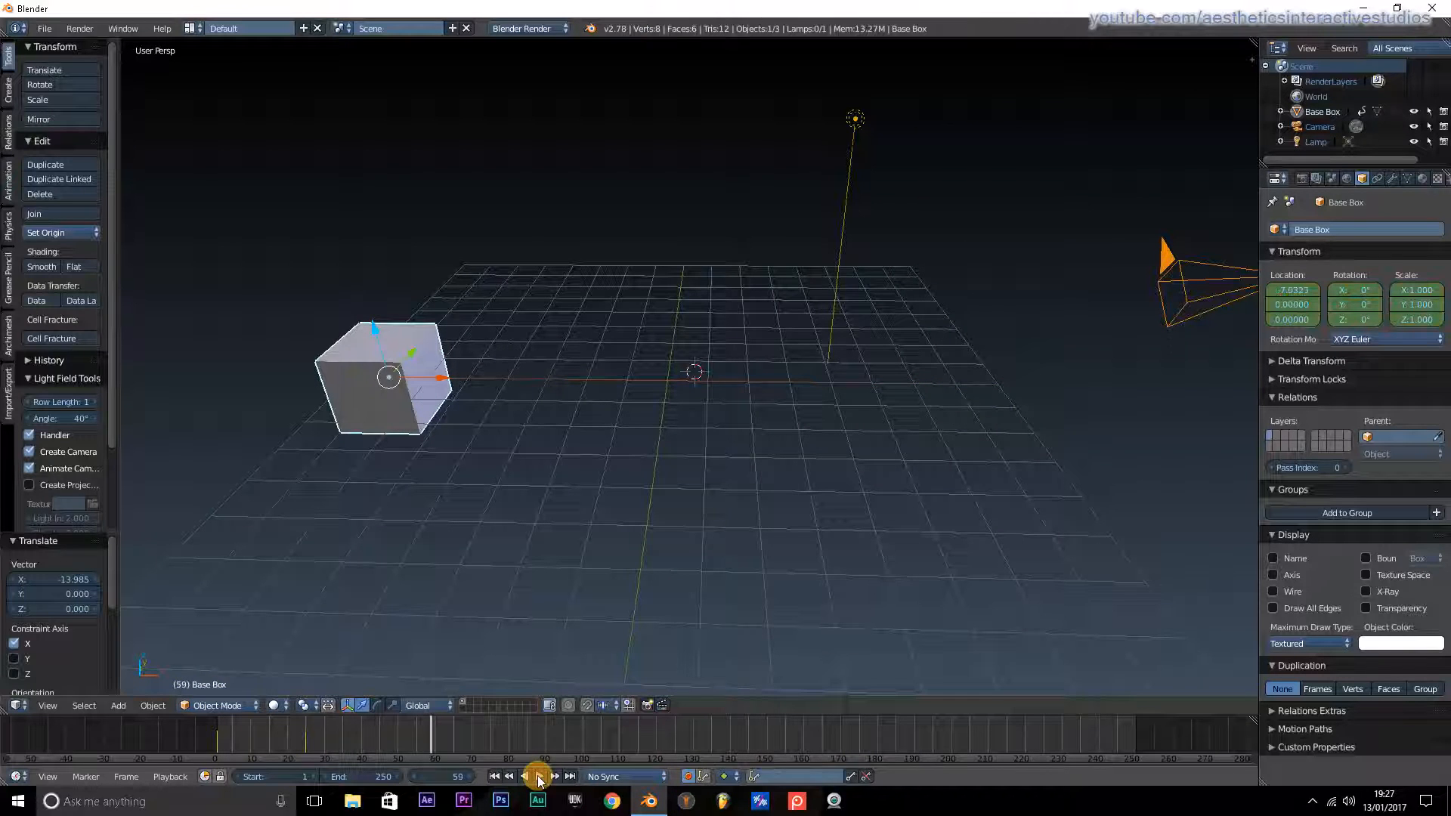
{"action": "left_click", "coordinate": [495, 776]}
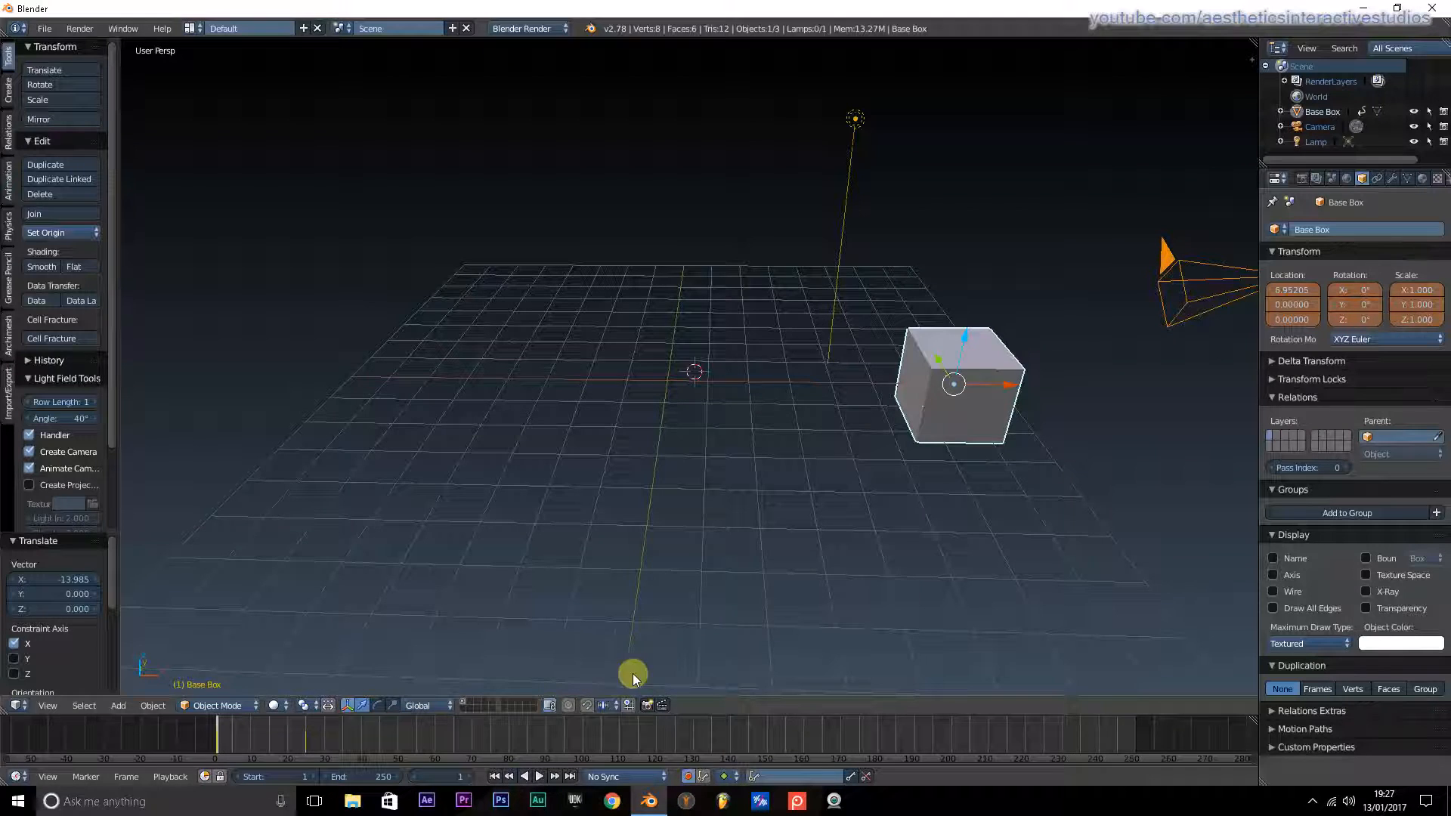
Undo the recorded moves of Base Box back to its unkeyed position at the origin.
{"action": "left_click", "coordinate": [688, 777]}
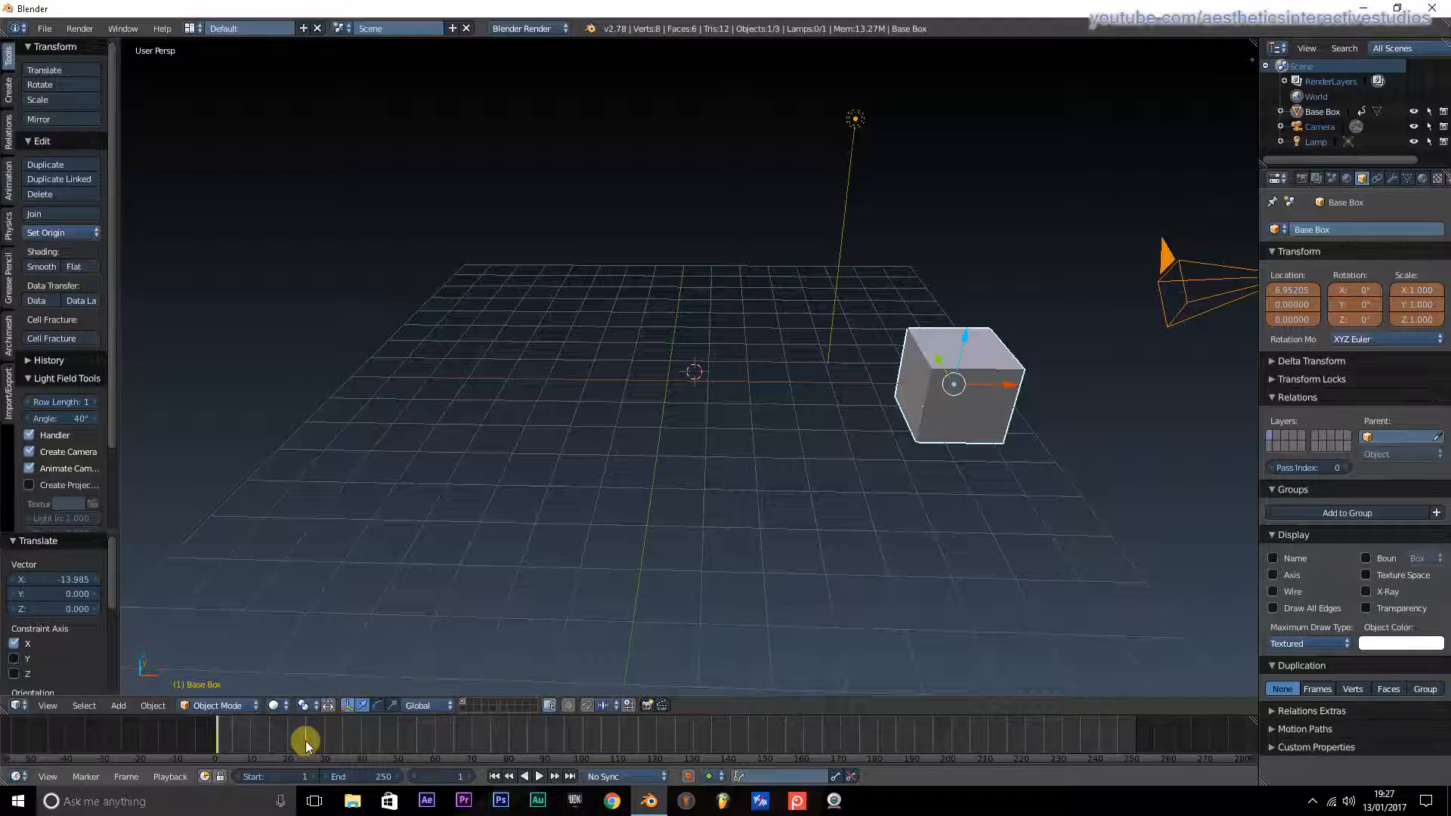
{"action": "key", "text": "ctrl+z"}
{"action": "key", "text": "ctrl+z"}
{"action": "key", "text": "ctrl+z"}
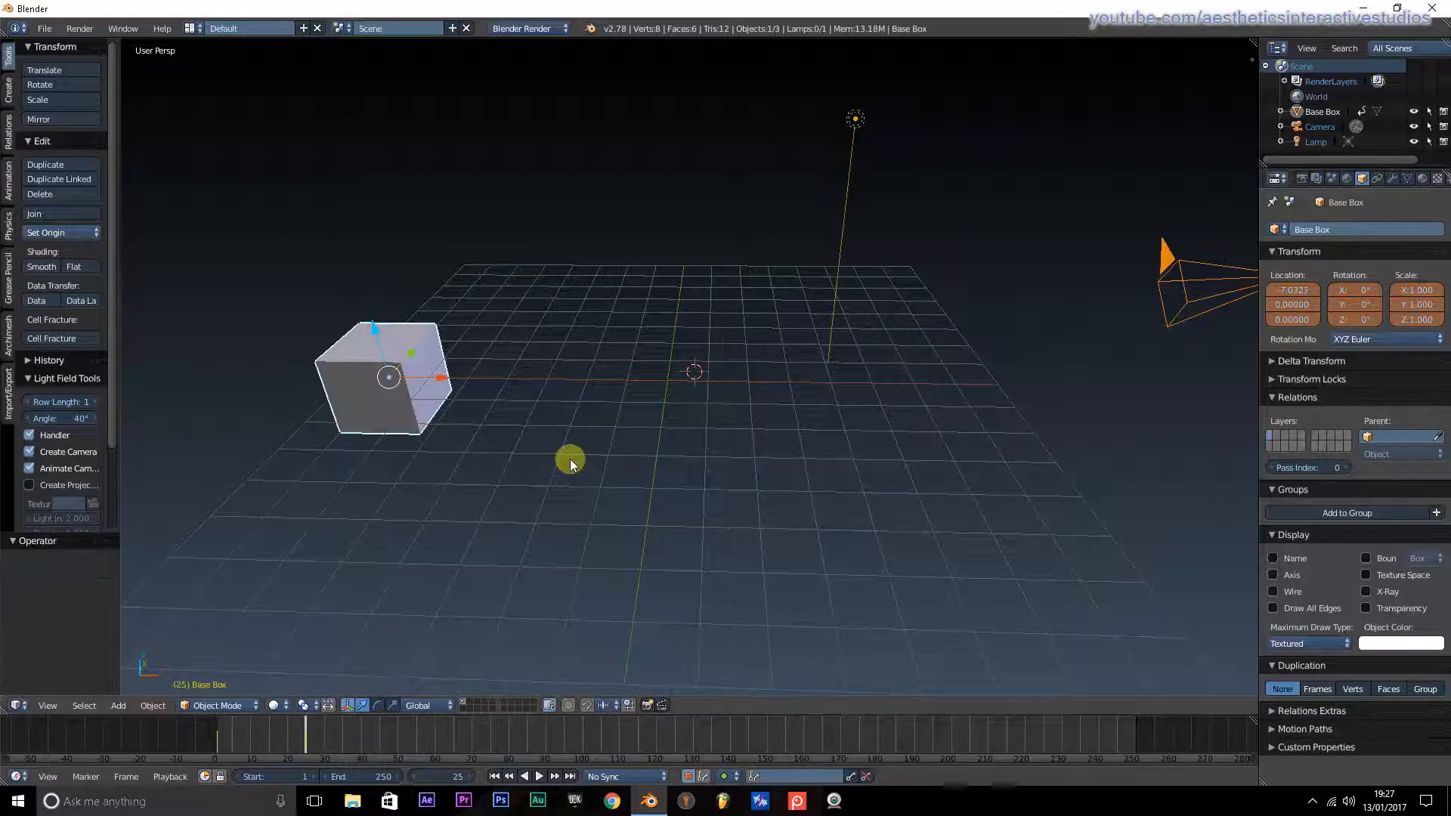
{"action": "key", "text": "ctrl+z"}
{"action": "key", "text": "ctrl+z"}
{"action": "key", "text": "ctrl+z"}
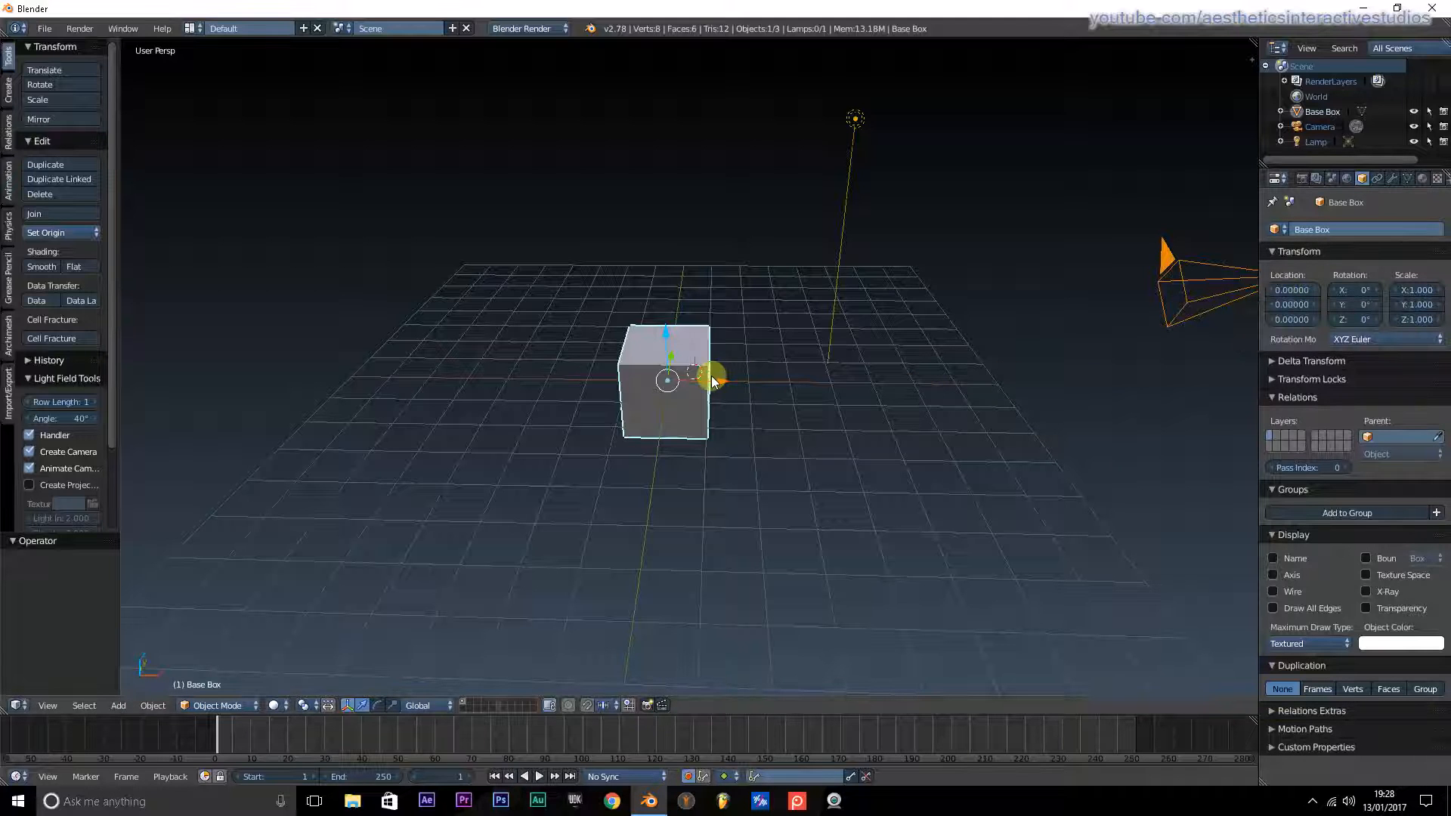
Set the X location of Base Box to 8 and insert a location keyframe at frame 1.
{"action": "left_click", "coordinate": [1291, 291]}
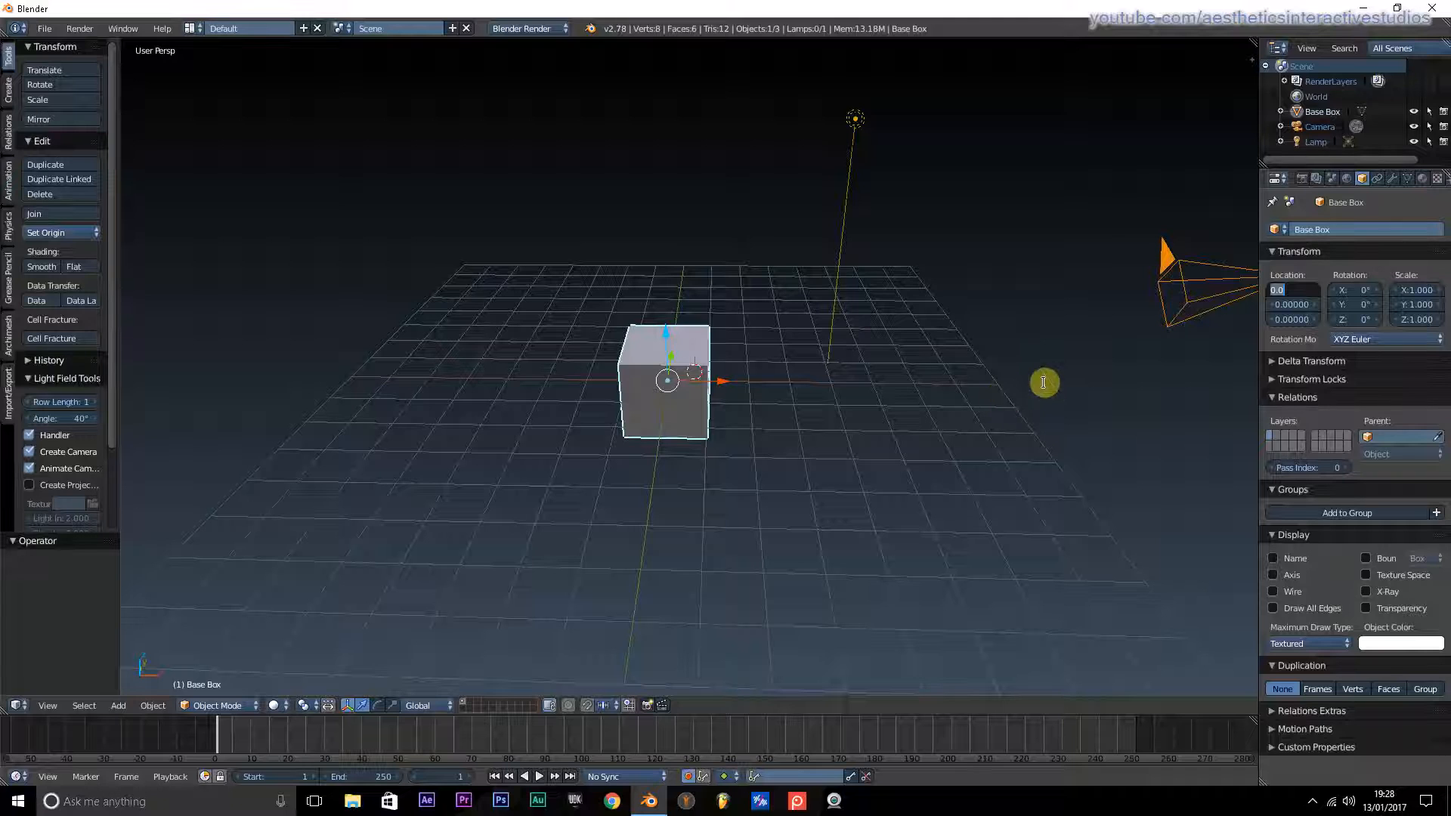
{"action": "type", "text": "8"}
{"action": "key", "text": "Return"}
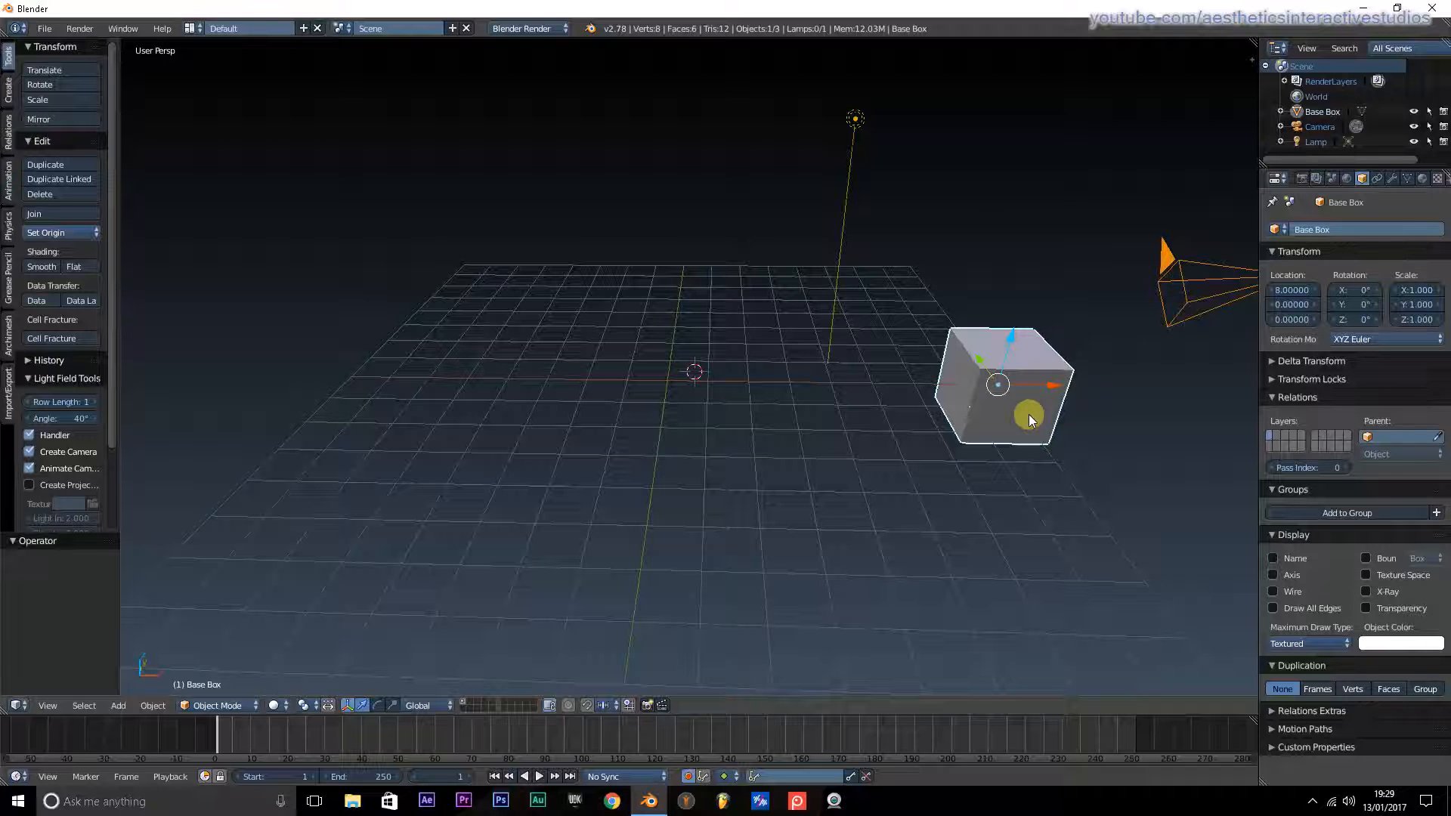
{"action": "right_click", "coordinate": [1274, 289]}
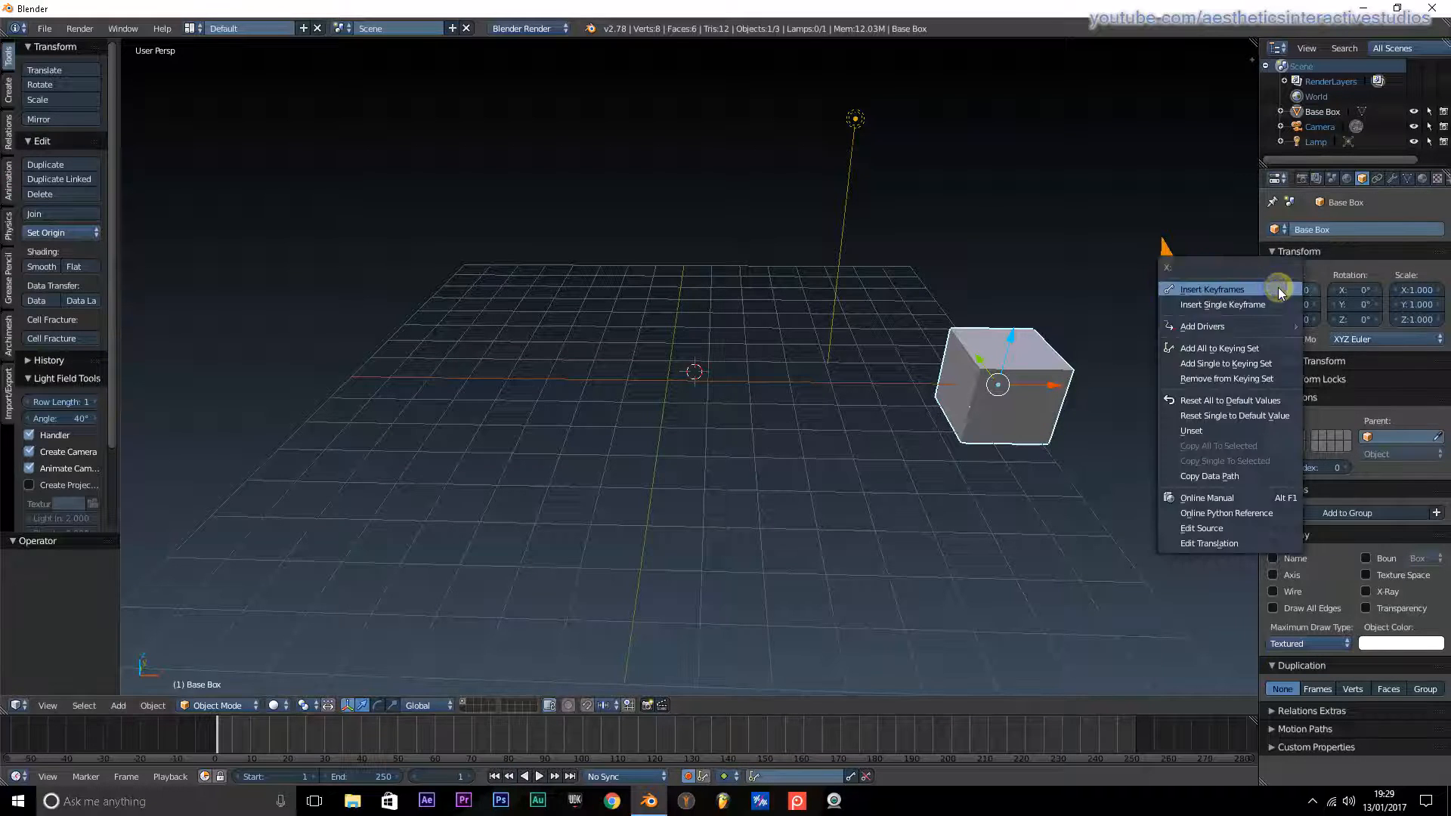
{"action": "left_click", "coordinate": [1221, 289]}
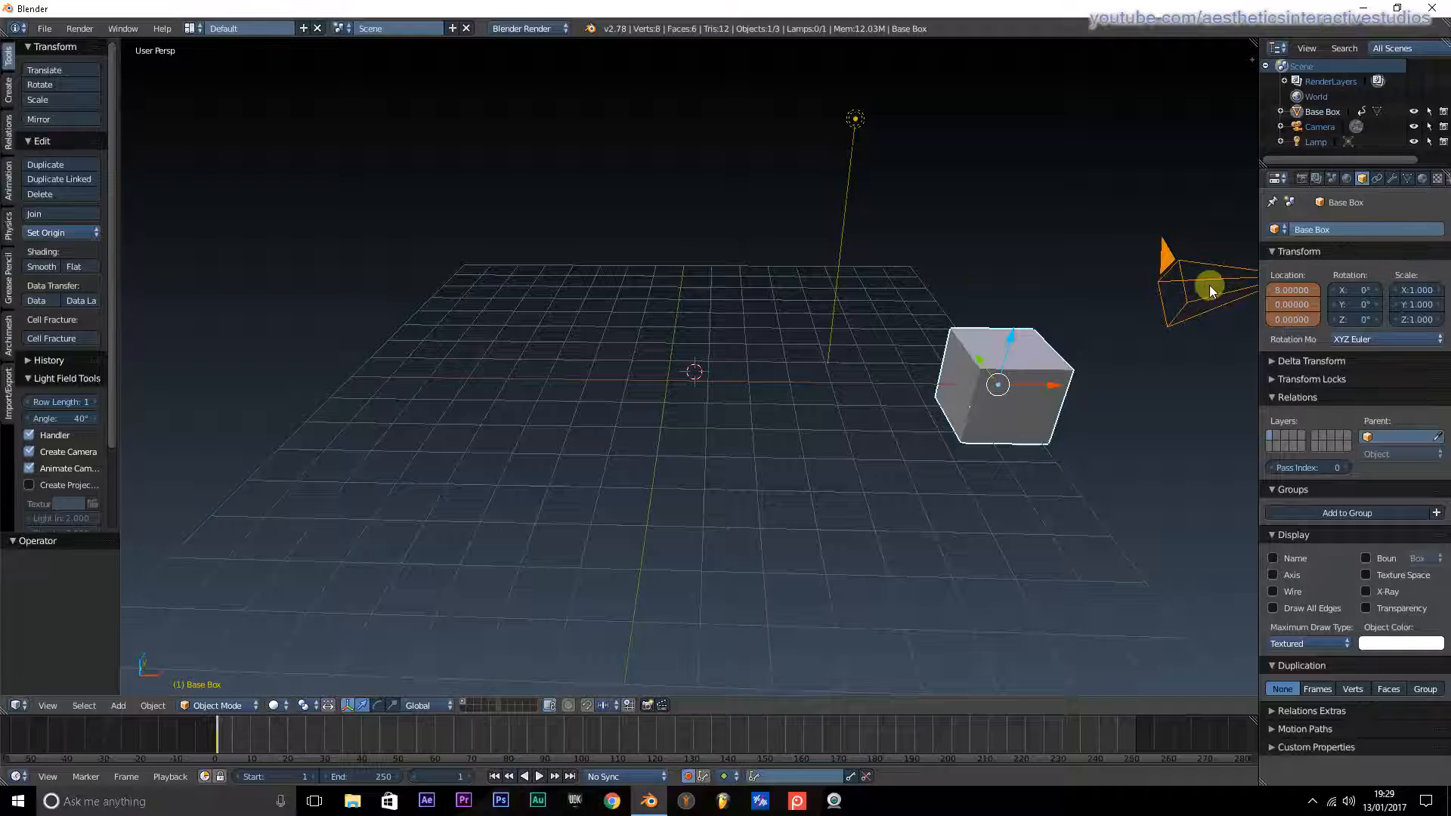
{"action": "key", "text": "i"}
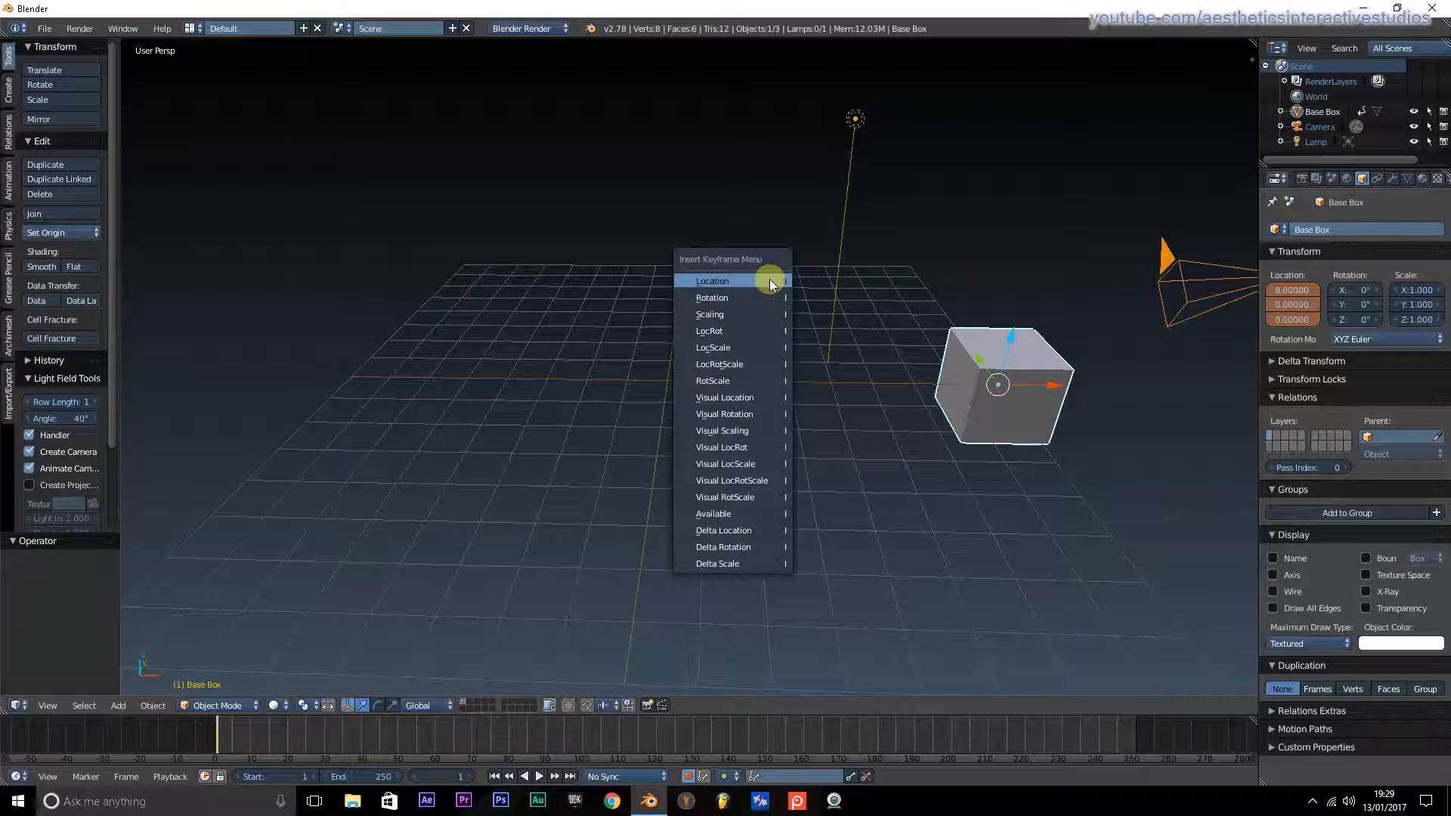
{"action": "left_click", "coordinate": [729, 280]}
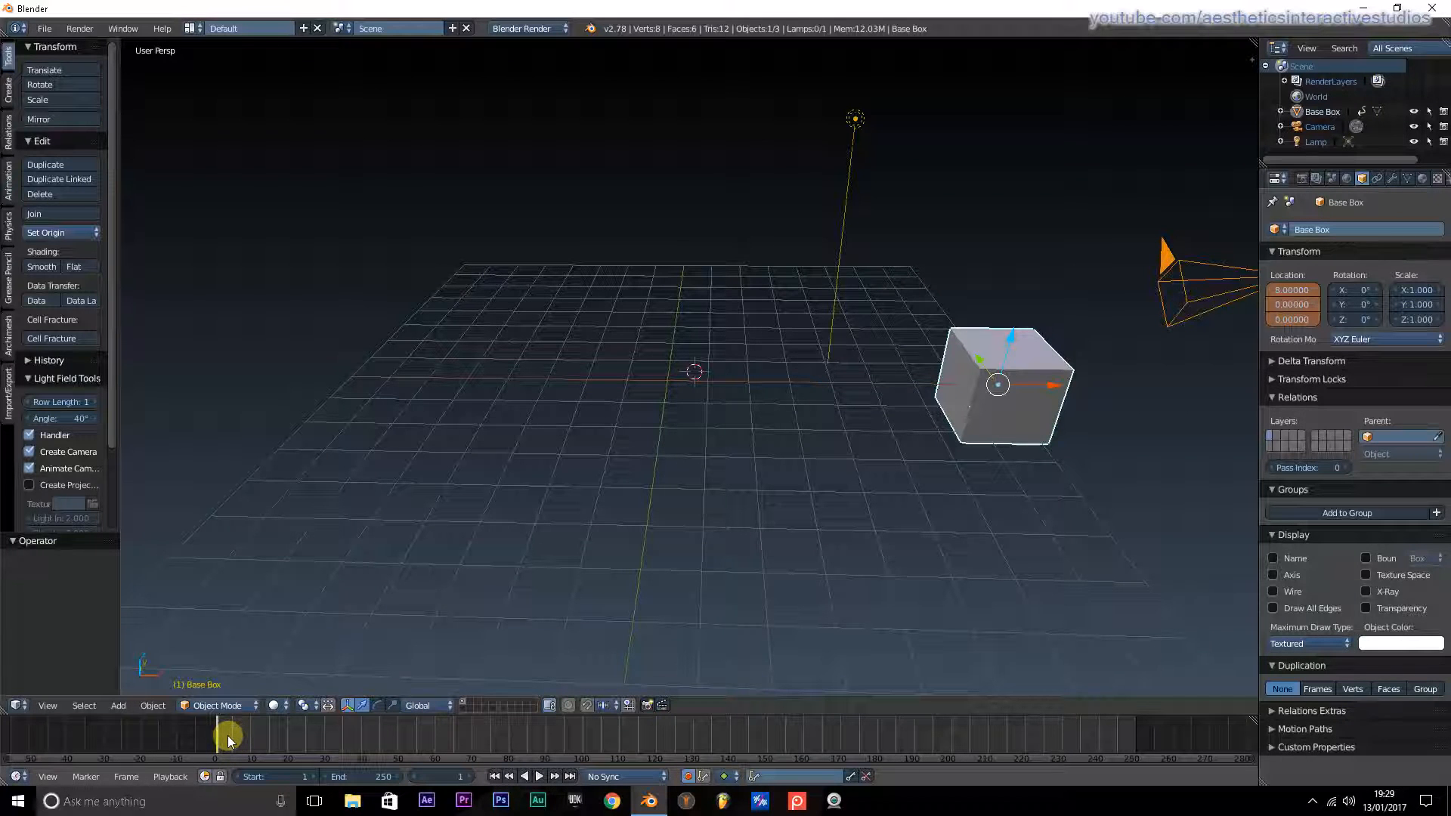
Go to frame 25 and set the X location of Base Box to -8 with automatic keyframing.
{"action": "key", "text": "alt+a"}
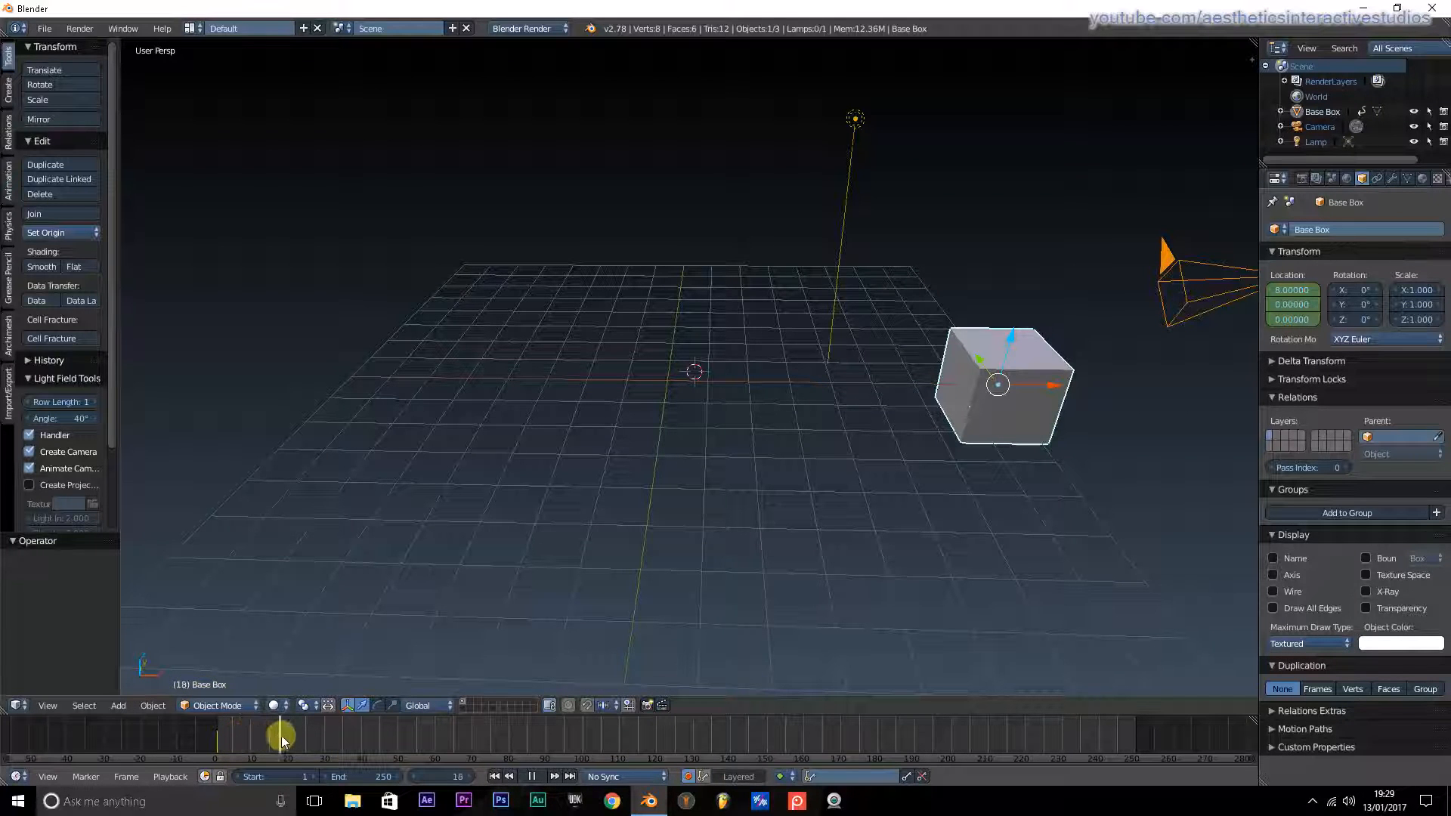
{"action": "left_click_drag", "start_coordinate": [290, 737], "coordinate": [302, 738]}
{"action": "key", "text": "alt+a"}
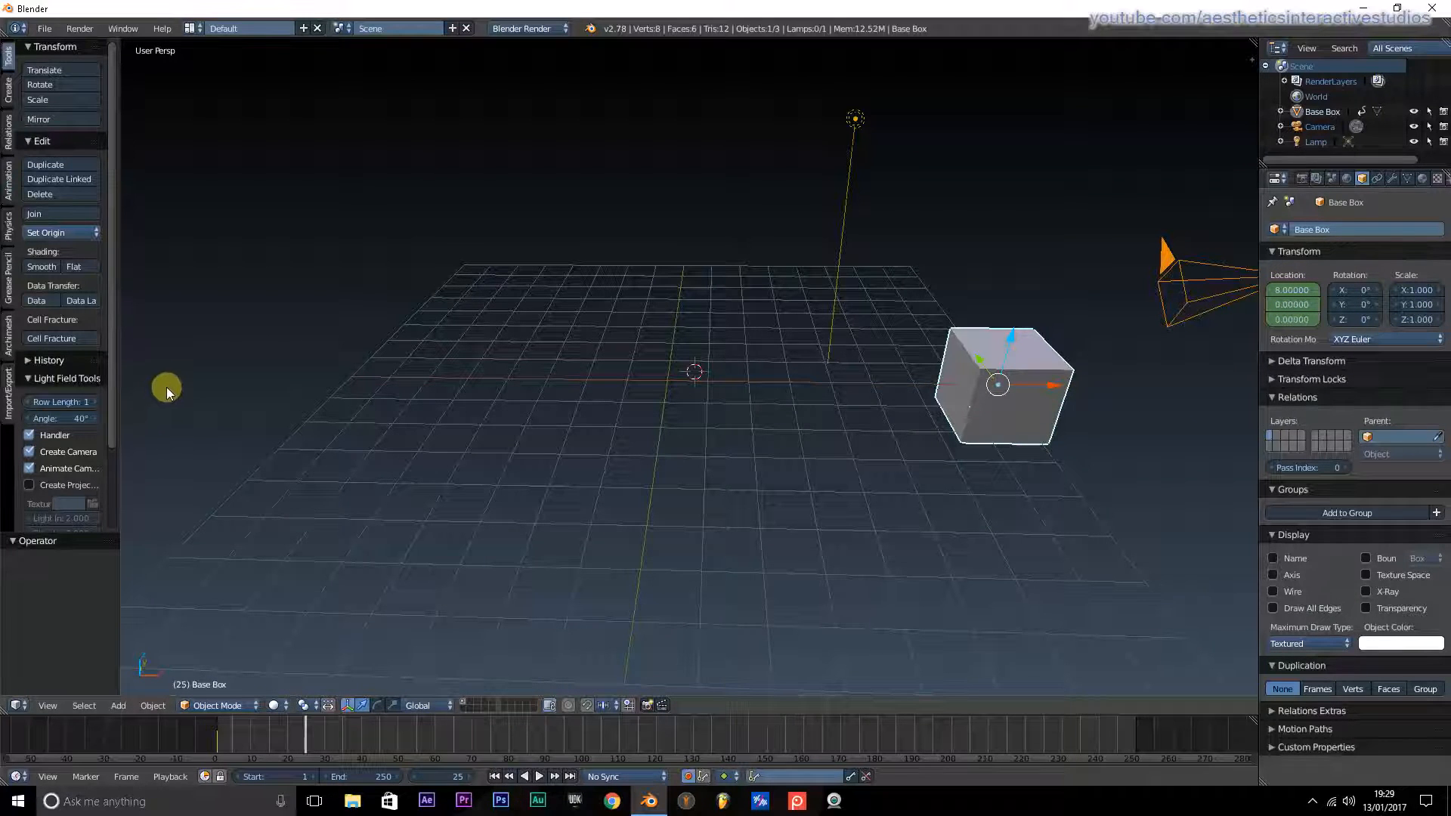
{"action": "left_click", "coordinate": [1289, 290]}
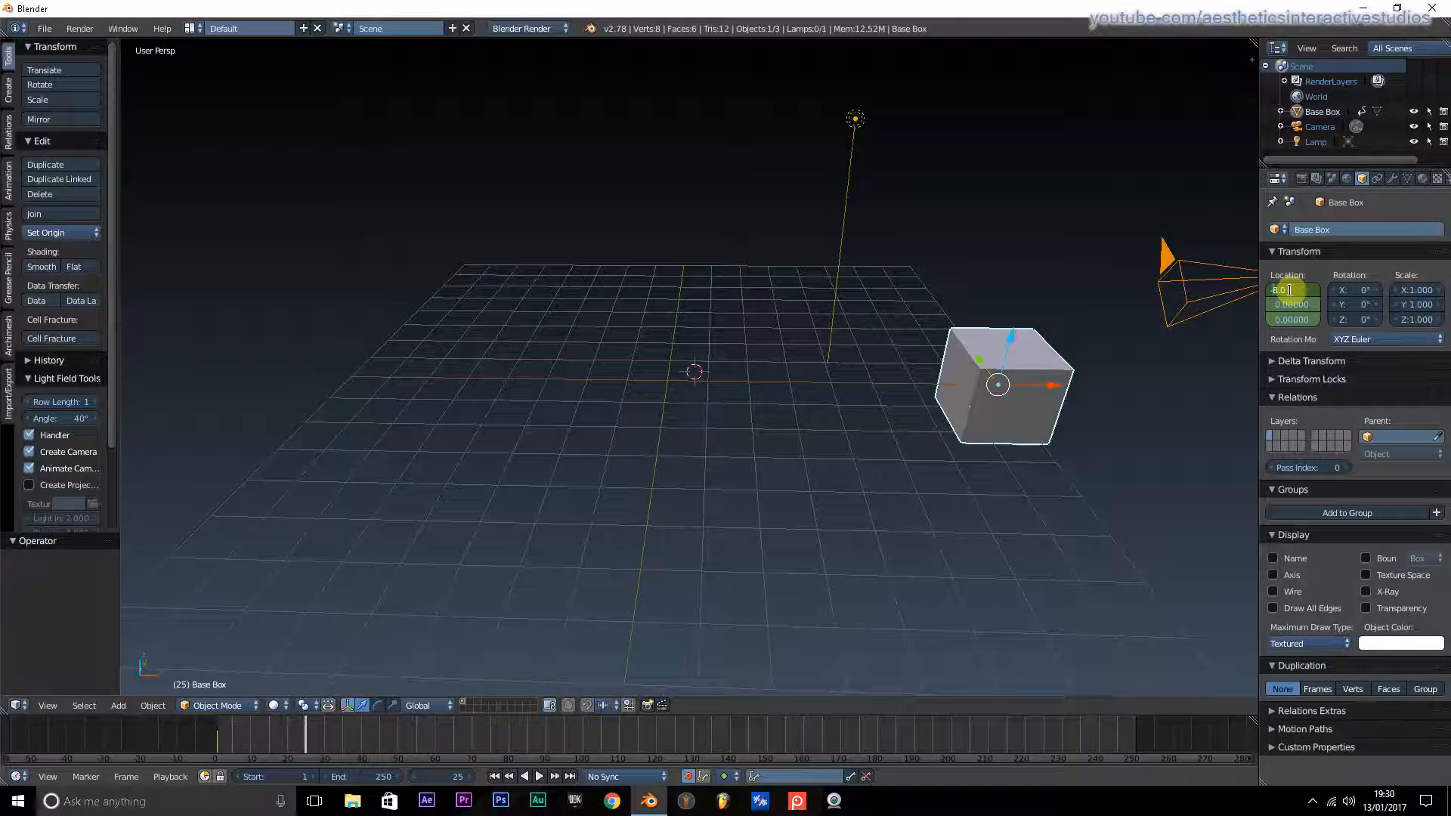
{"action": "key", "text": "Return"}
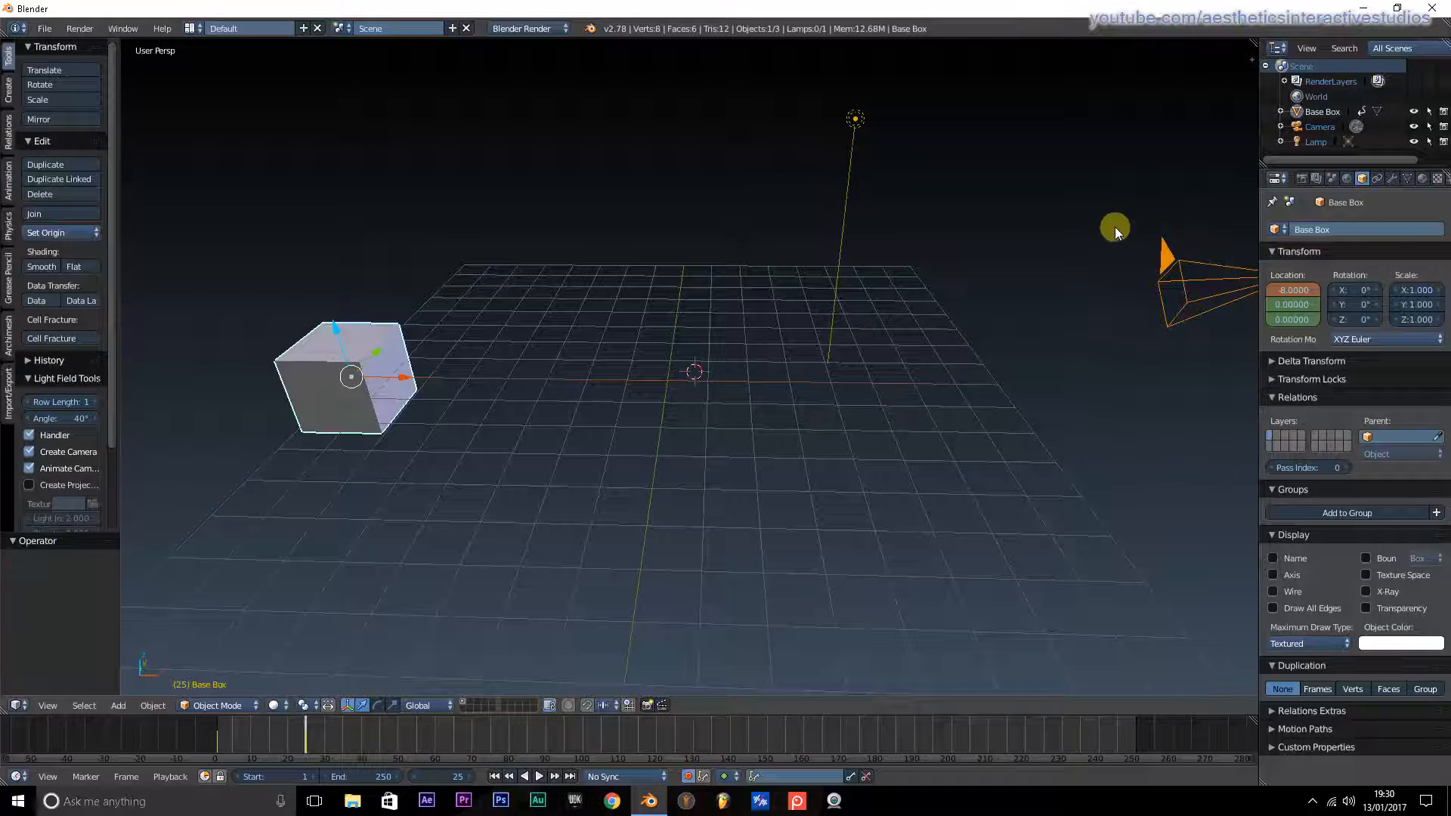
Turn off automatic keyframe recording.
{"action": "left_click", "coordinate": [688, 777]}
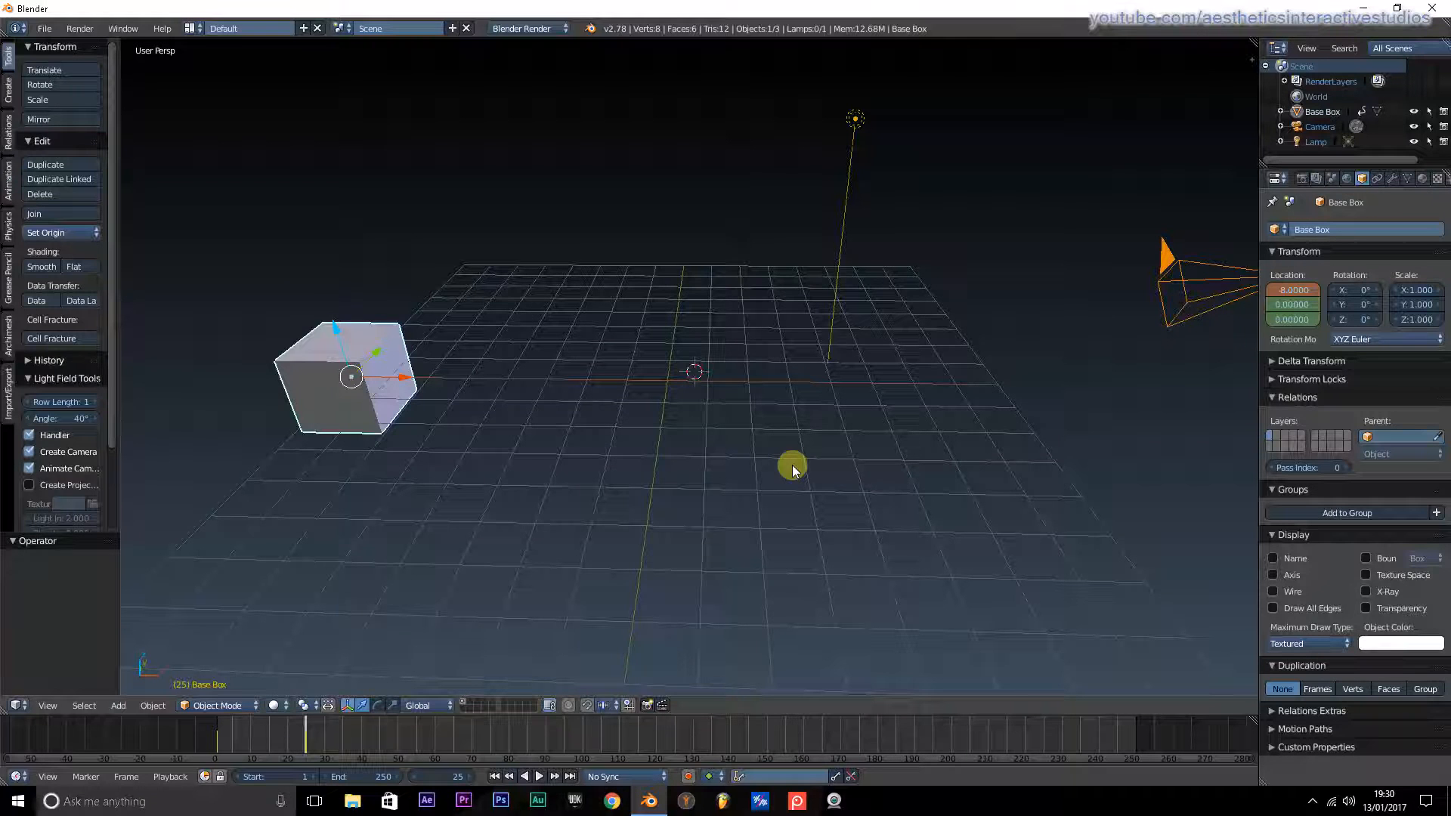
{"action": "left_click", "coordinate": [696, 778]}
{"action": "left_click", "coordinate": [688, 777]}
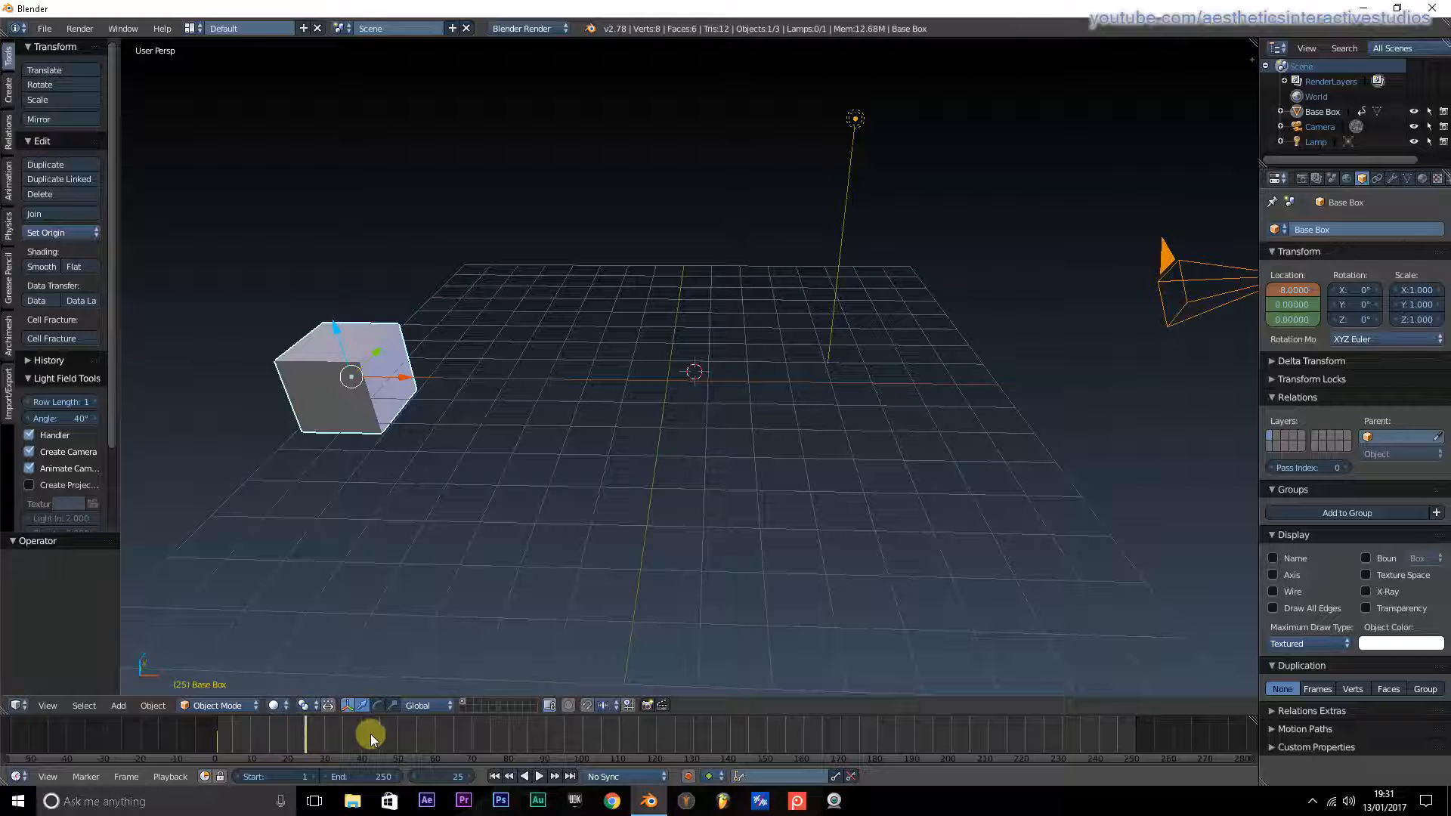
At frame 50, set the X location of Base Box to 8 and insert a location keyframe.
{"action": "left_click_drag", "start_coordinate": [372, 739], "coordinate": [396, 736]}
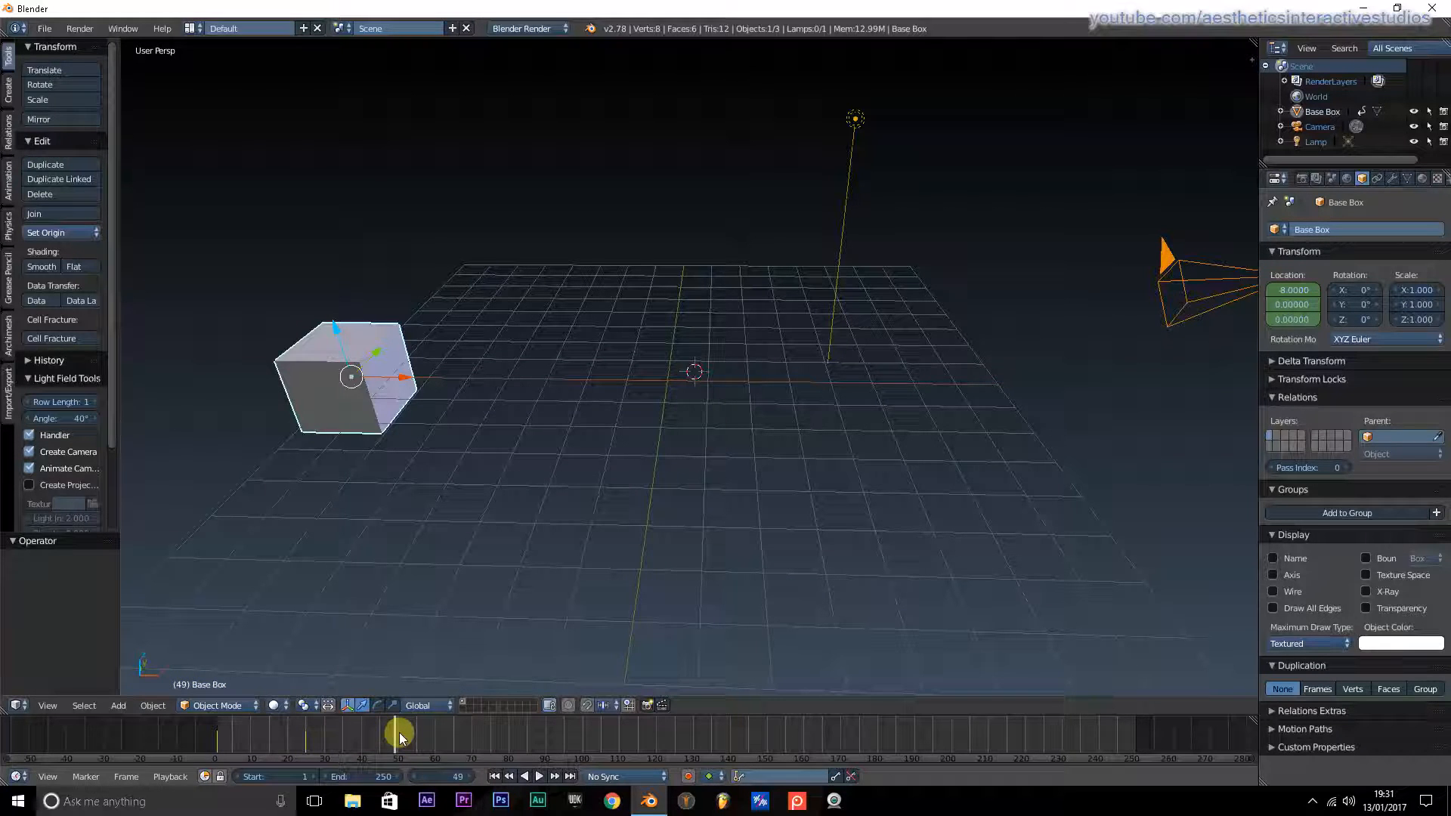
{"action": "left_click", "coordinate": [1290, 290]}
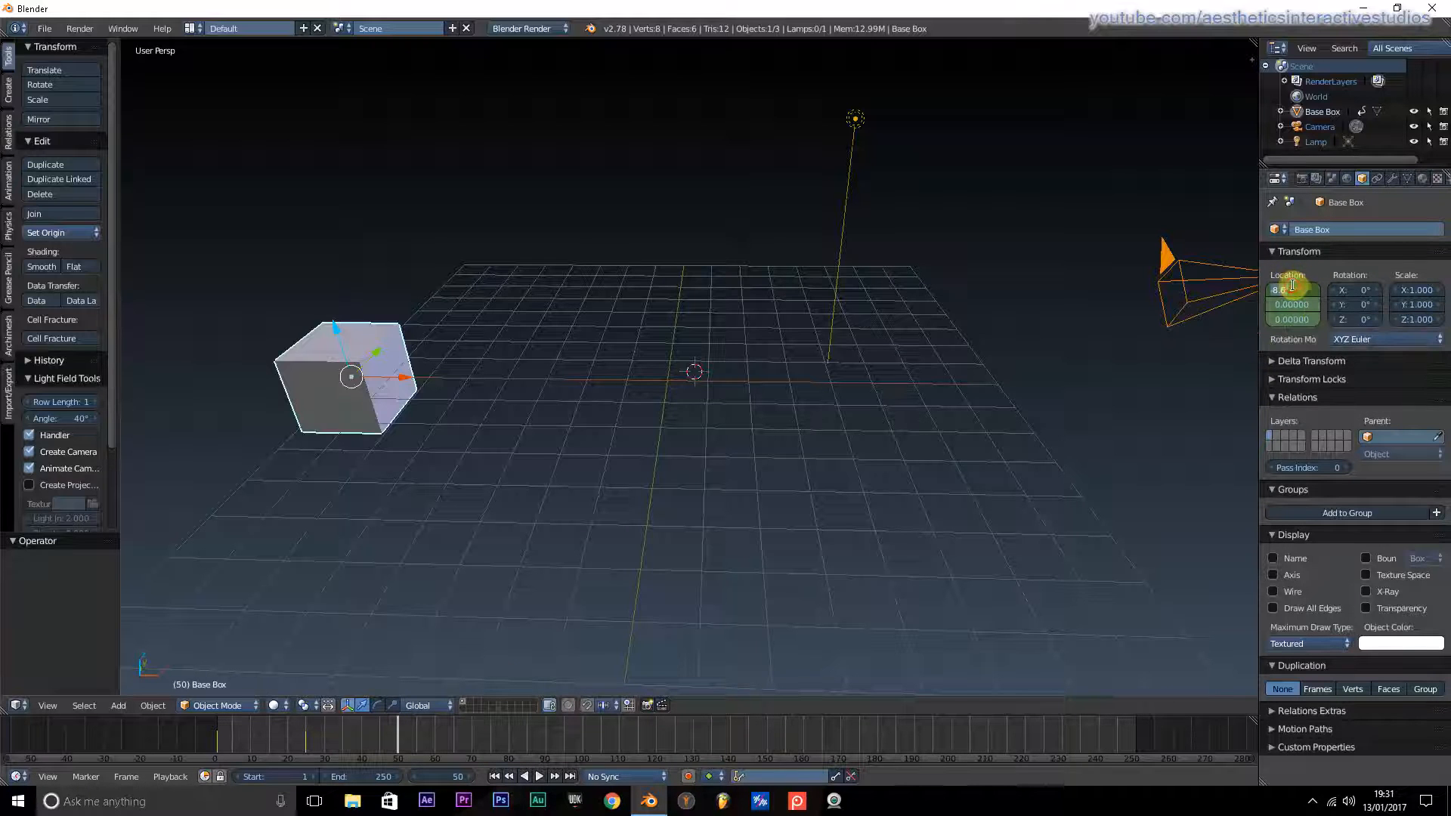
{"action": "key", "text": "Left"}
{"action": "key", "text": "Delete"}
{"action": "key", "text": "Return"}
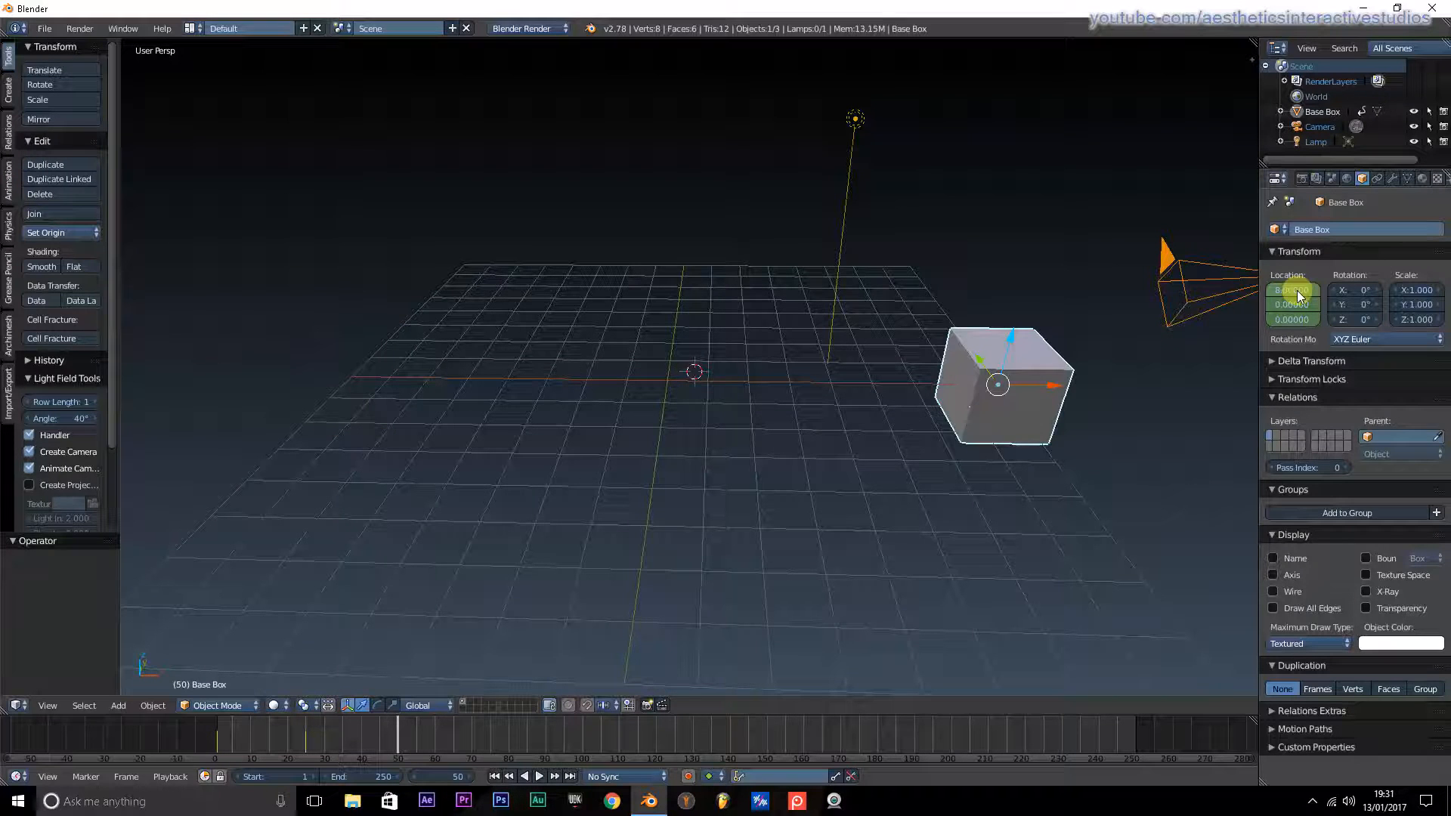
{"action": "right_click", "coordinate": [1296, 293]}
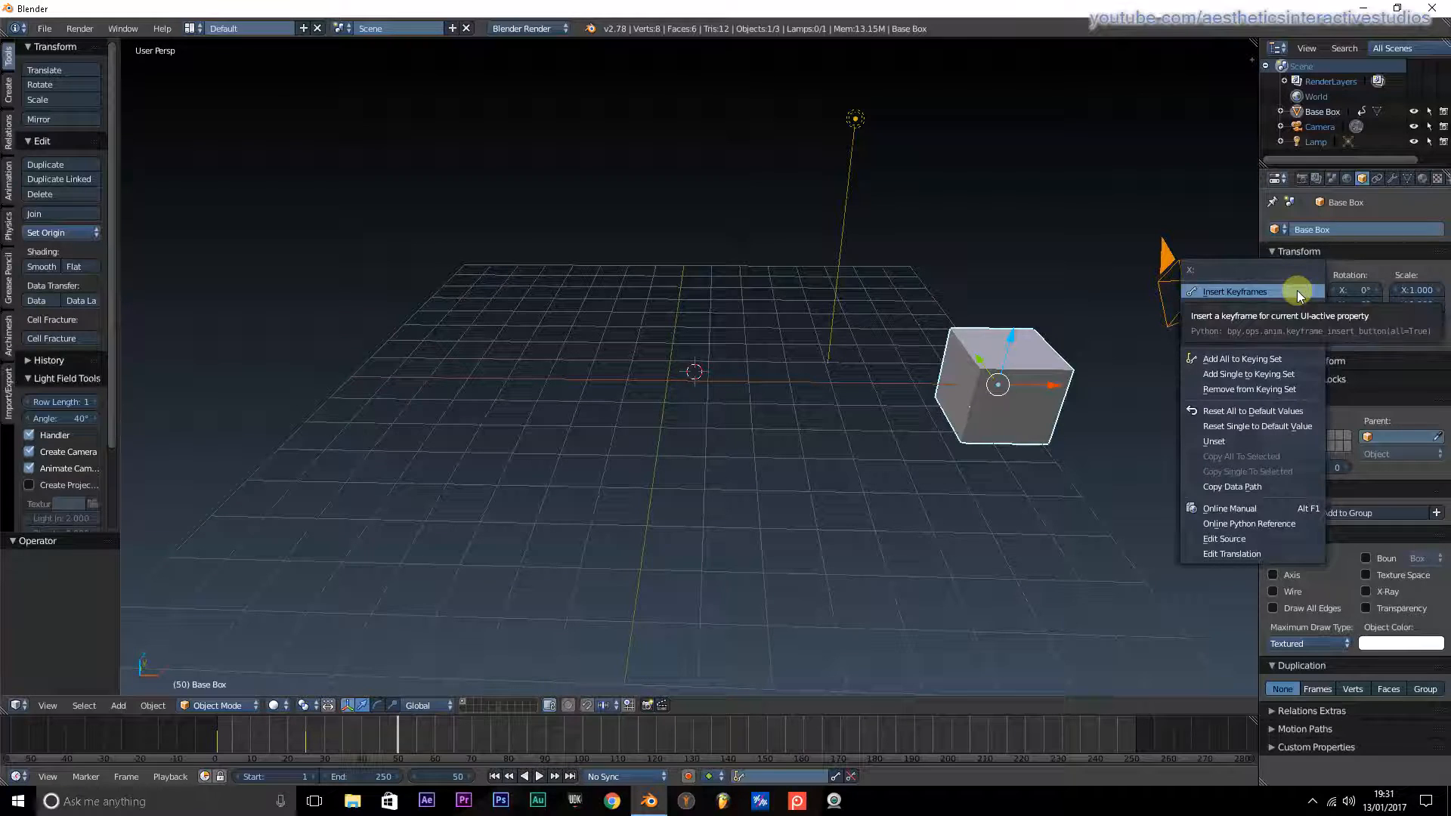
{"action": "left_click", "coordinate": [1233, 293]}
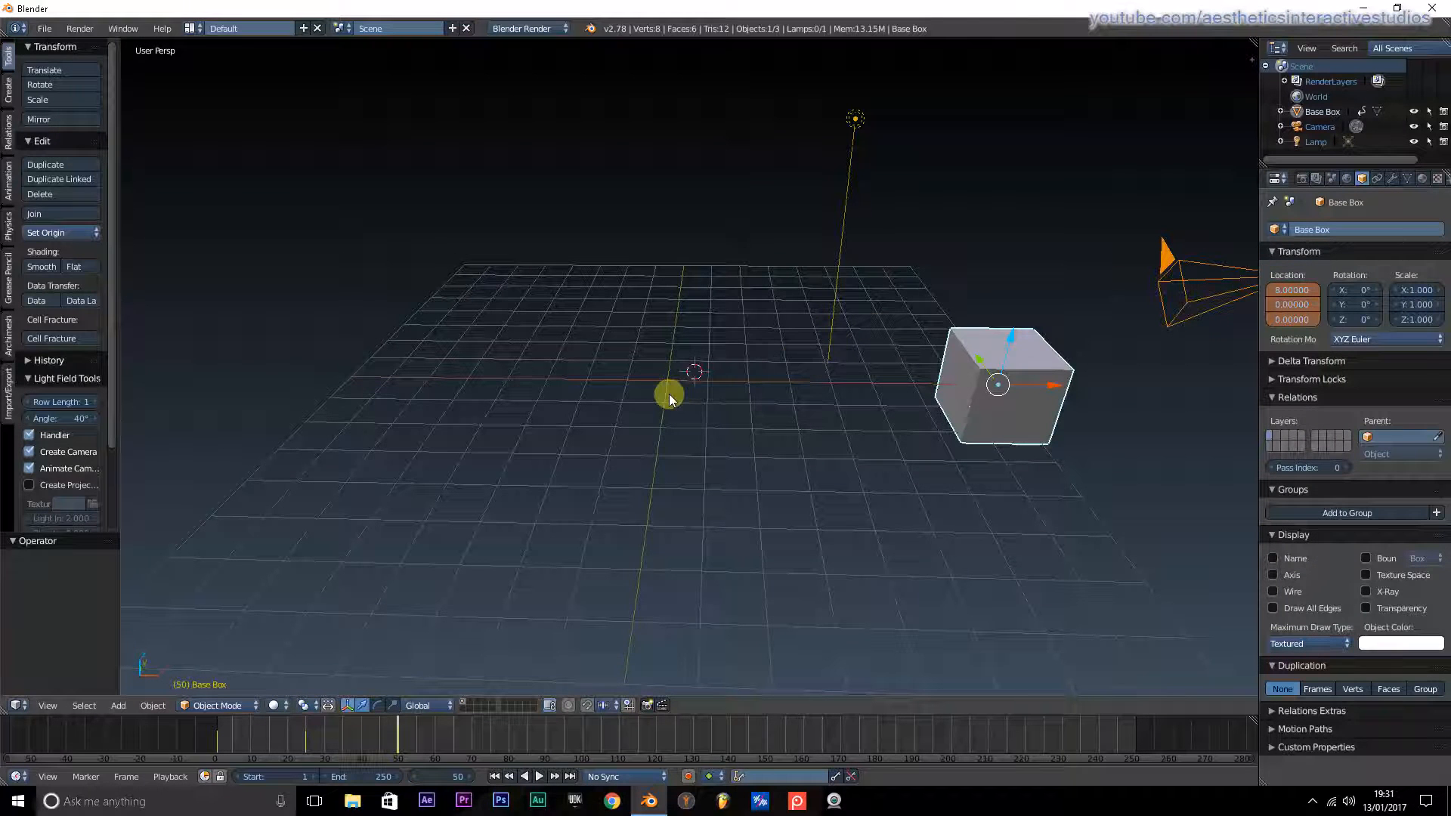
{"action": "key", "text": "i"}
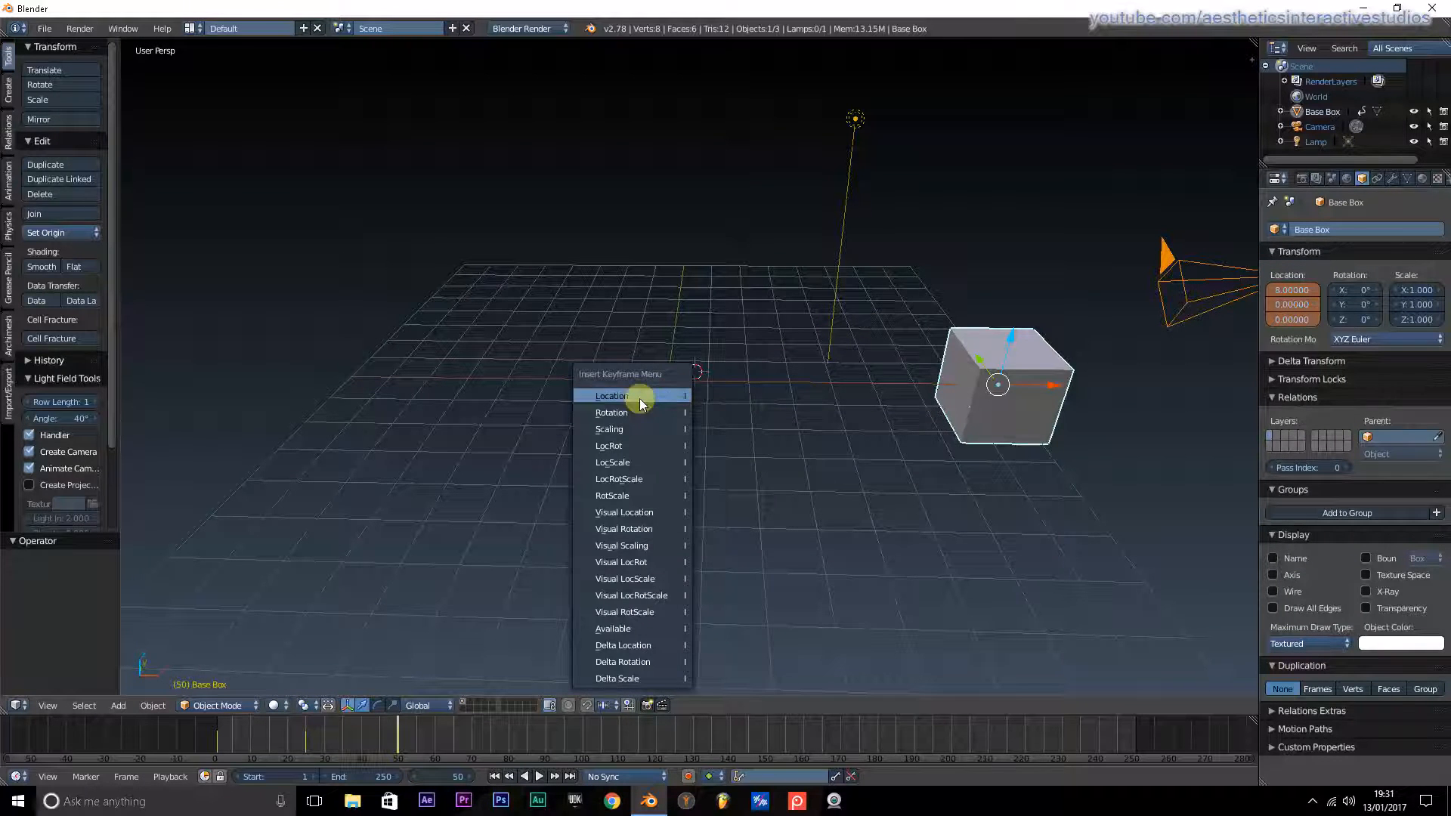
{"action": "left_click", "coordinate": [641, 396]}
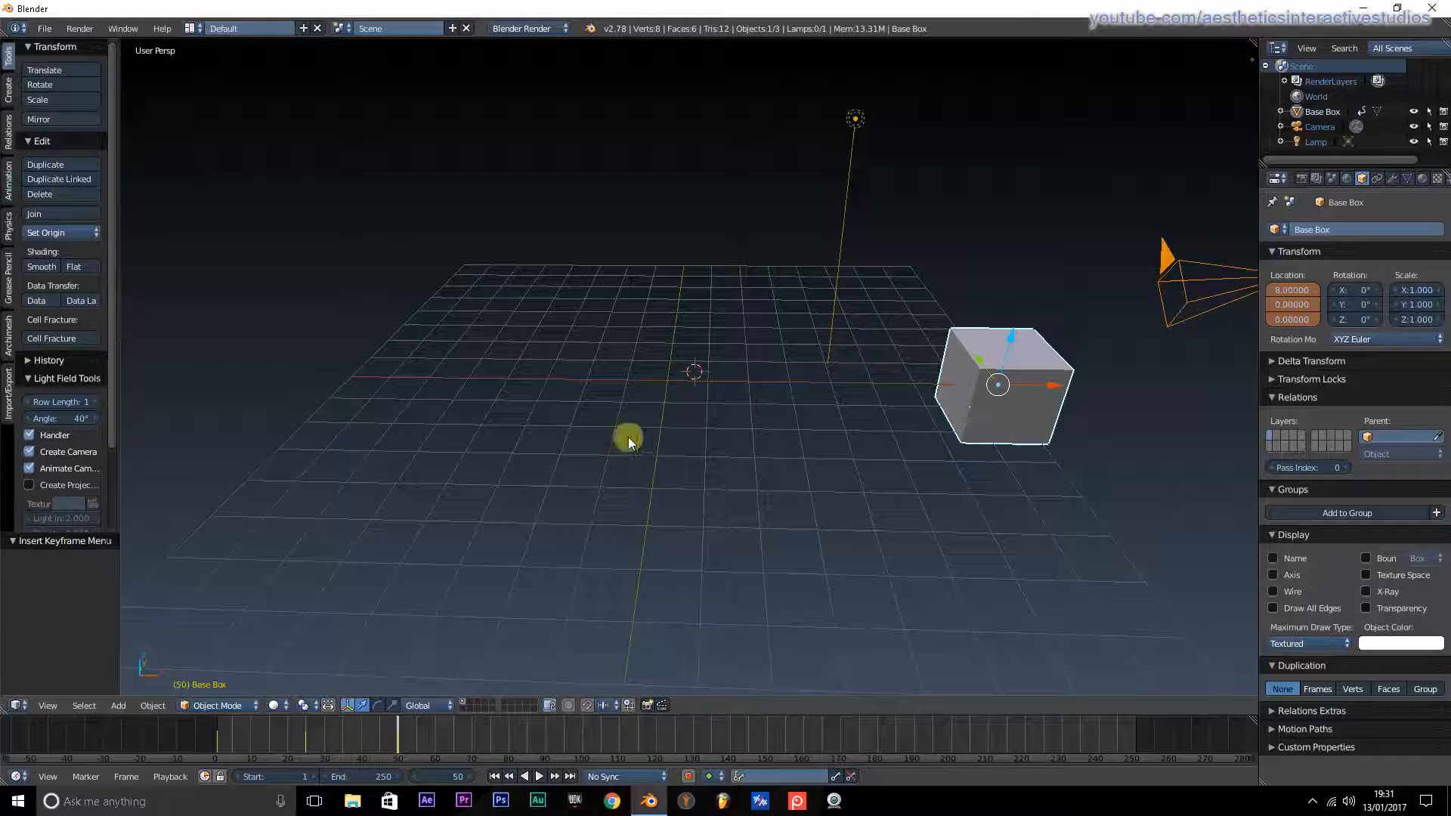
Set the animation's end frame to 50.
{"action": "left_click", "coordinate": [375, 778]}
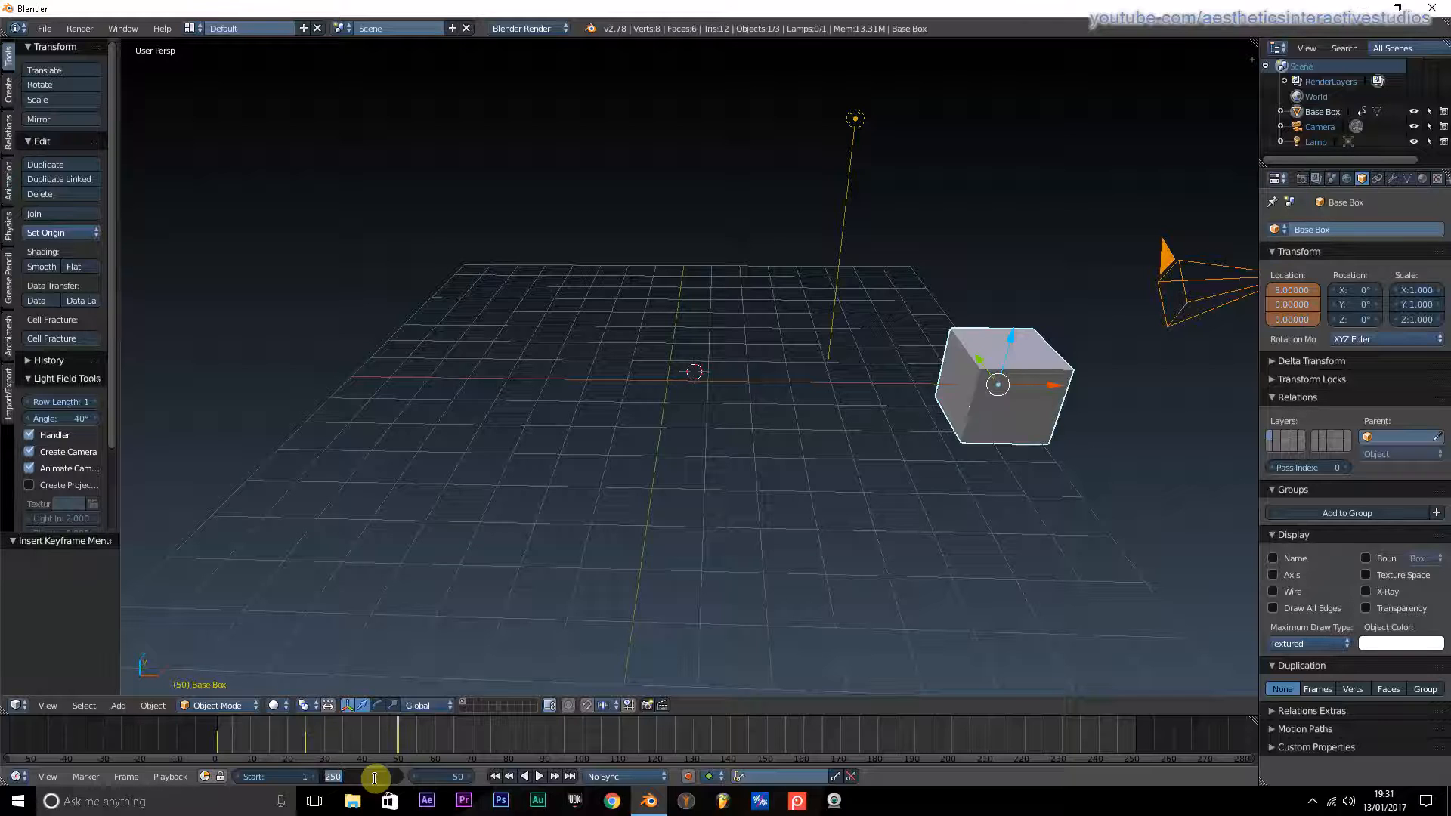
{"action": "type", "text": "50"}
{"action": "key", "text": "Return"}
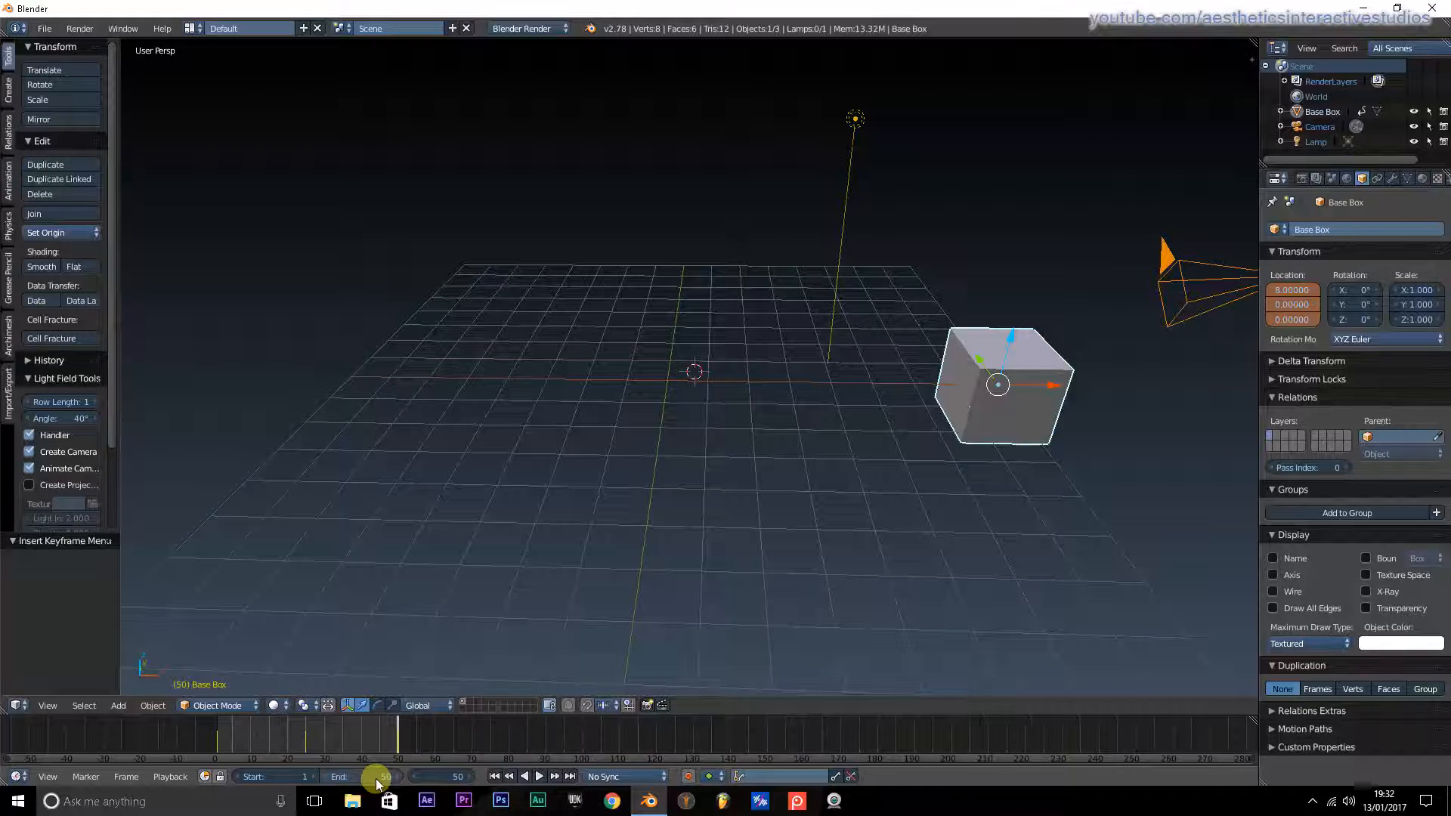
Play the Base Box animation from frame 1, stop it, and return to the first frame.
{"action": "left_click", "coordinate": [492, 777]}
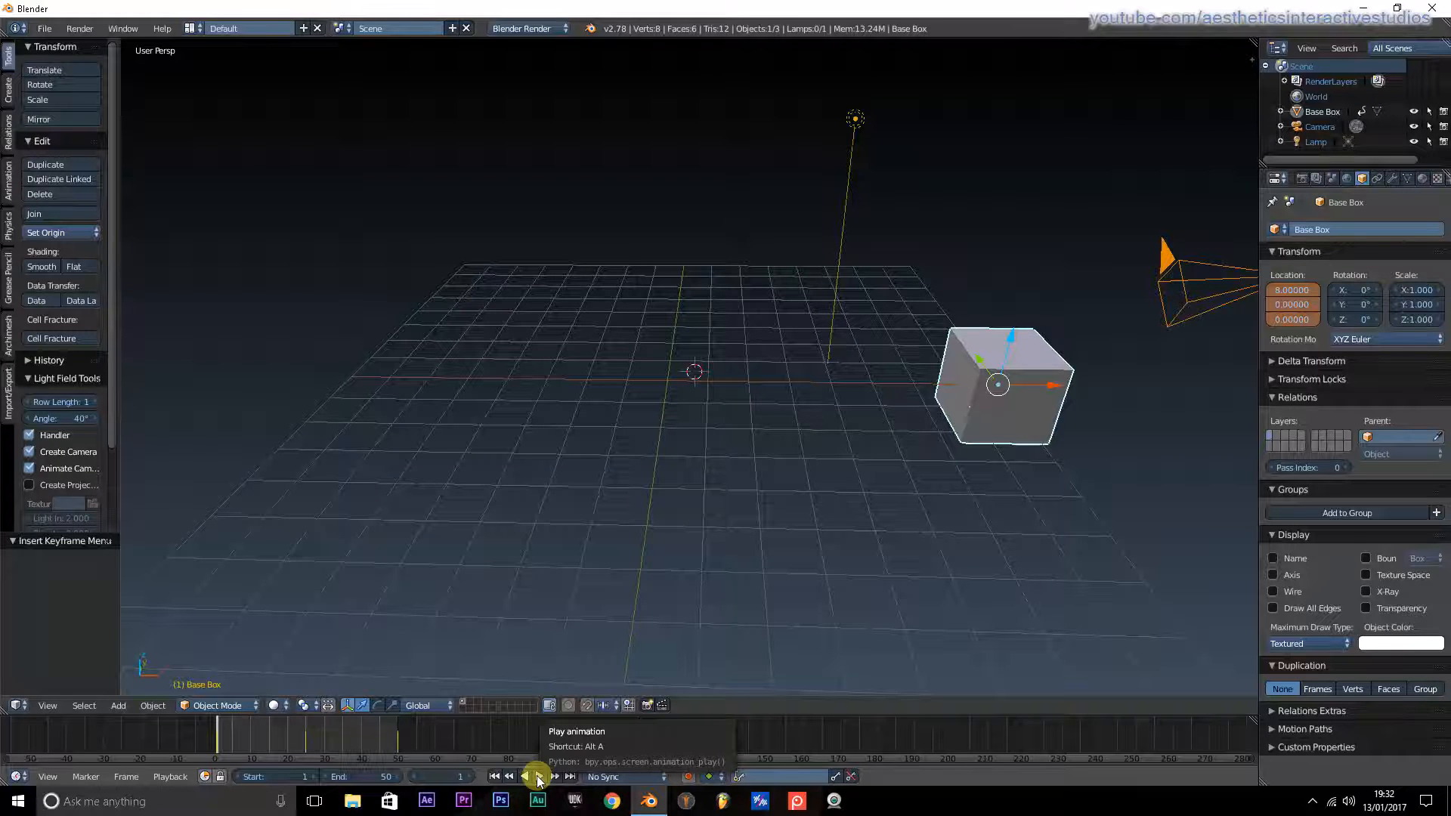
{"action": "left_click", "coordinate": [539, 777]}
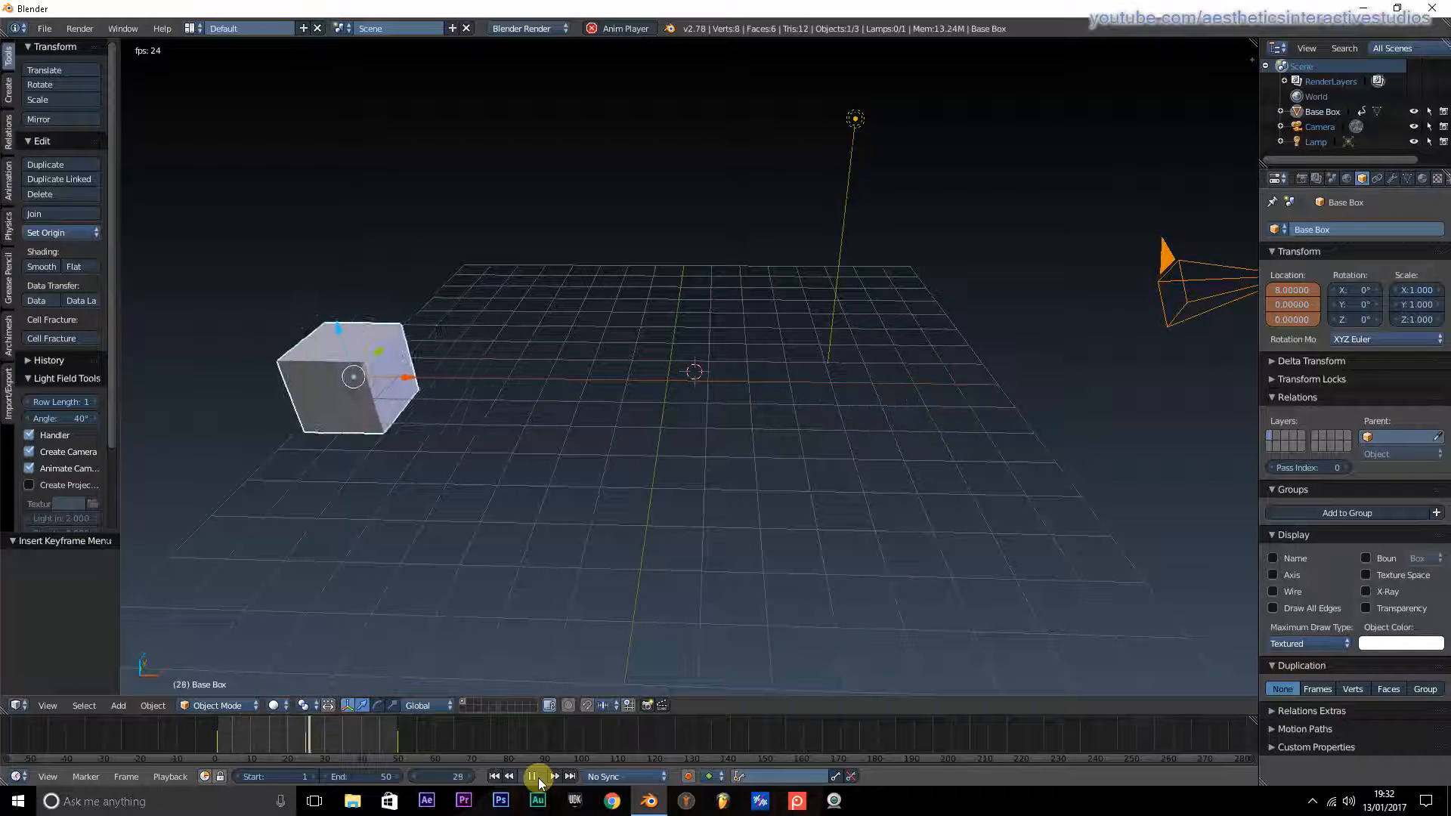
{"action": "left_click", "coordinate": [536, 777]}
{"action": "left_click", "coordinate": [495, 777]}
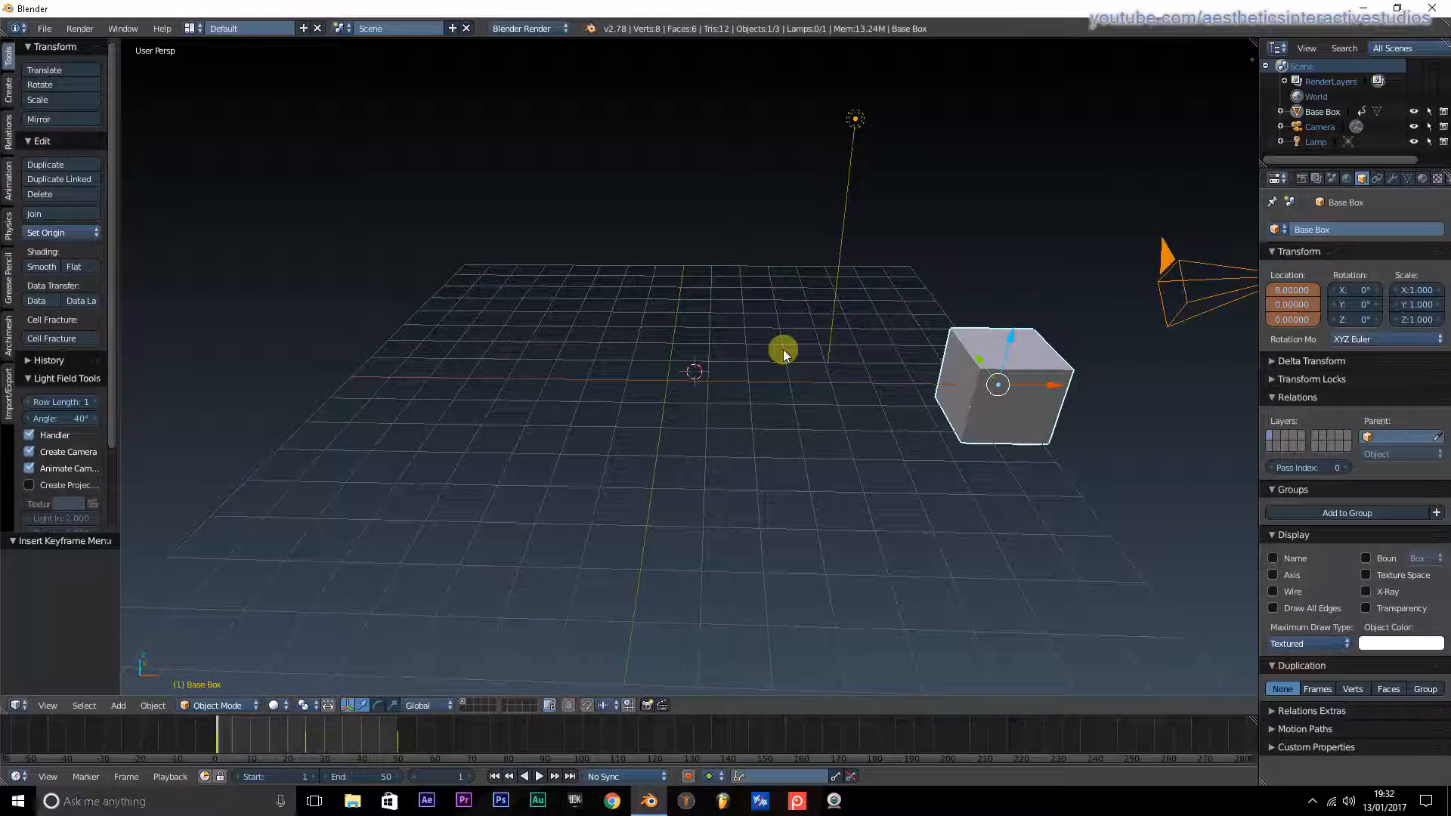
Examine the grid, Base Box, lamp and camera from different angles and distances.
{"action": "middle_click_drag", "start_coordinate": [931, 239], "coordinate": [736, 347]}
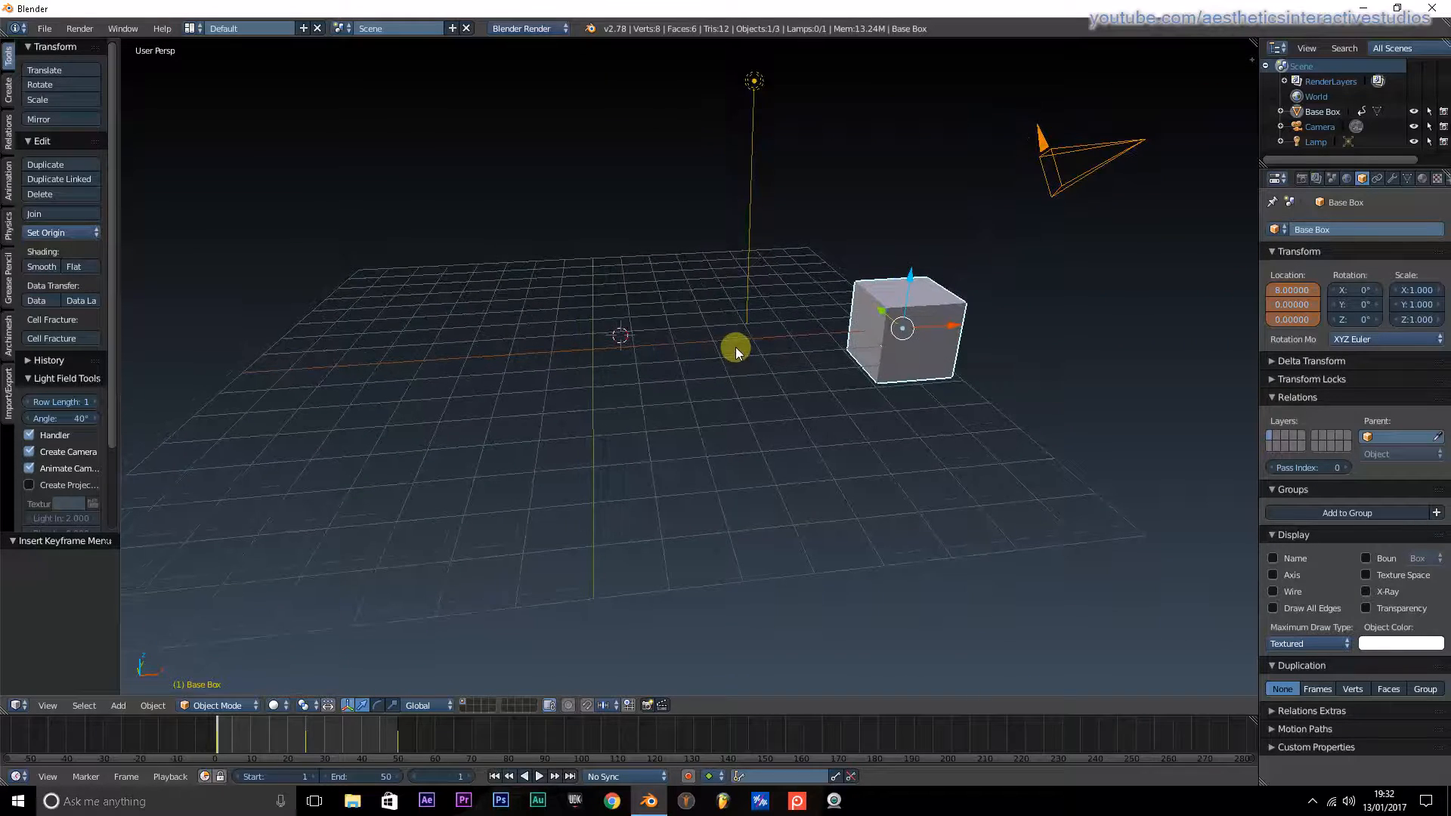
{"action": "middle_click_drag", "start_coordinate": [719, 292], "coordinate": [718, 392]}
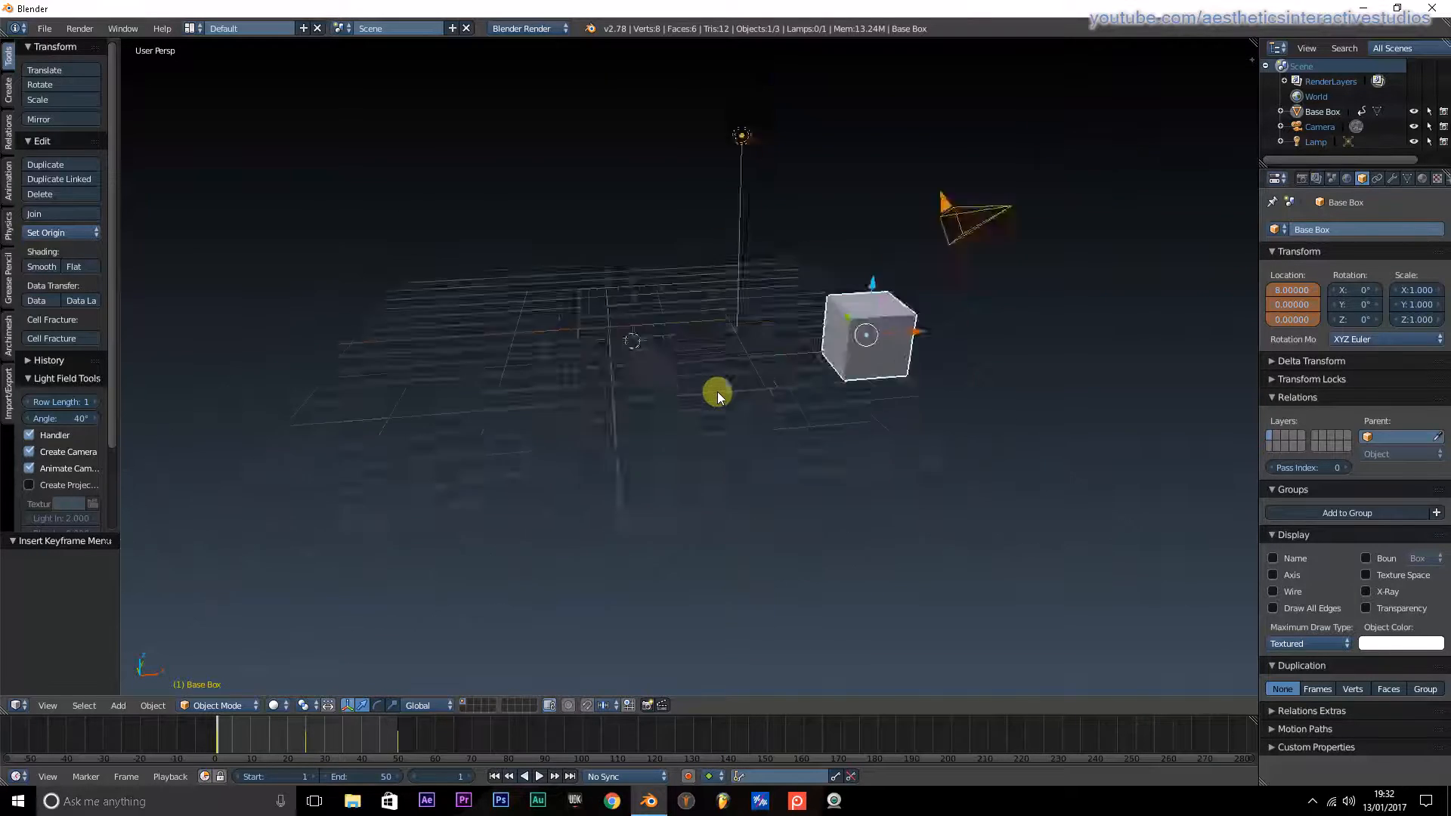
{"action": "scroll", "coordinate": [718, 392], "scroll_direction": "up", "scroll_amount": 4}
{"action": "scroll", "coordinate": [716, 389], "scroll_direction": "down", "scroll_amount": 4}
{"action": "scroll", "coordinate": [714, 387], "scroll_direction": "up", "scroll_amount": 1}
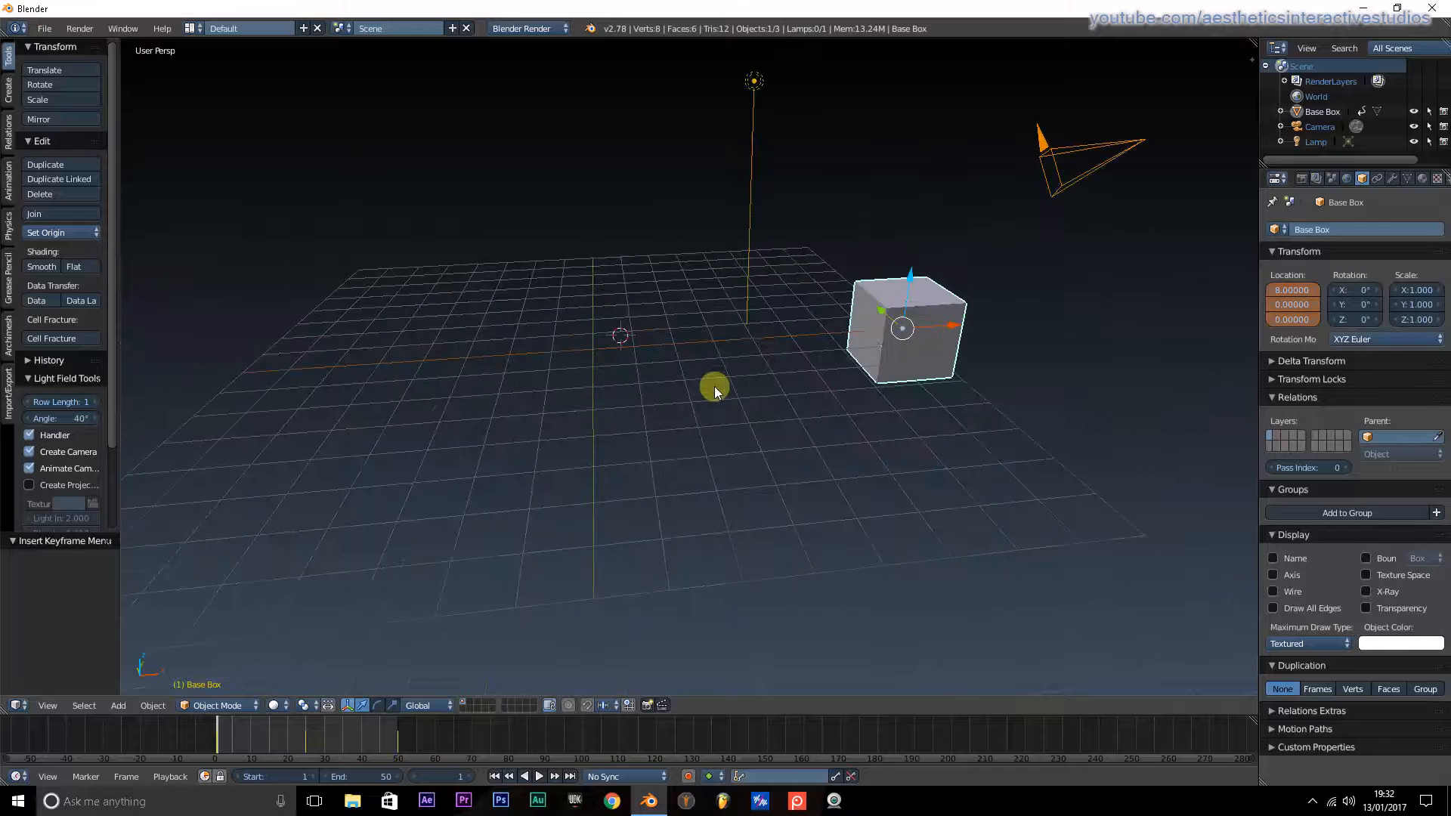
{"action": "scroll", "coordinate": [637, 358], "scroll_direction": "down", "scroll_amount": 2}
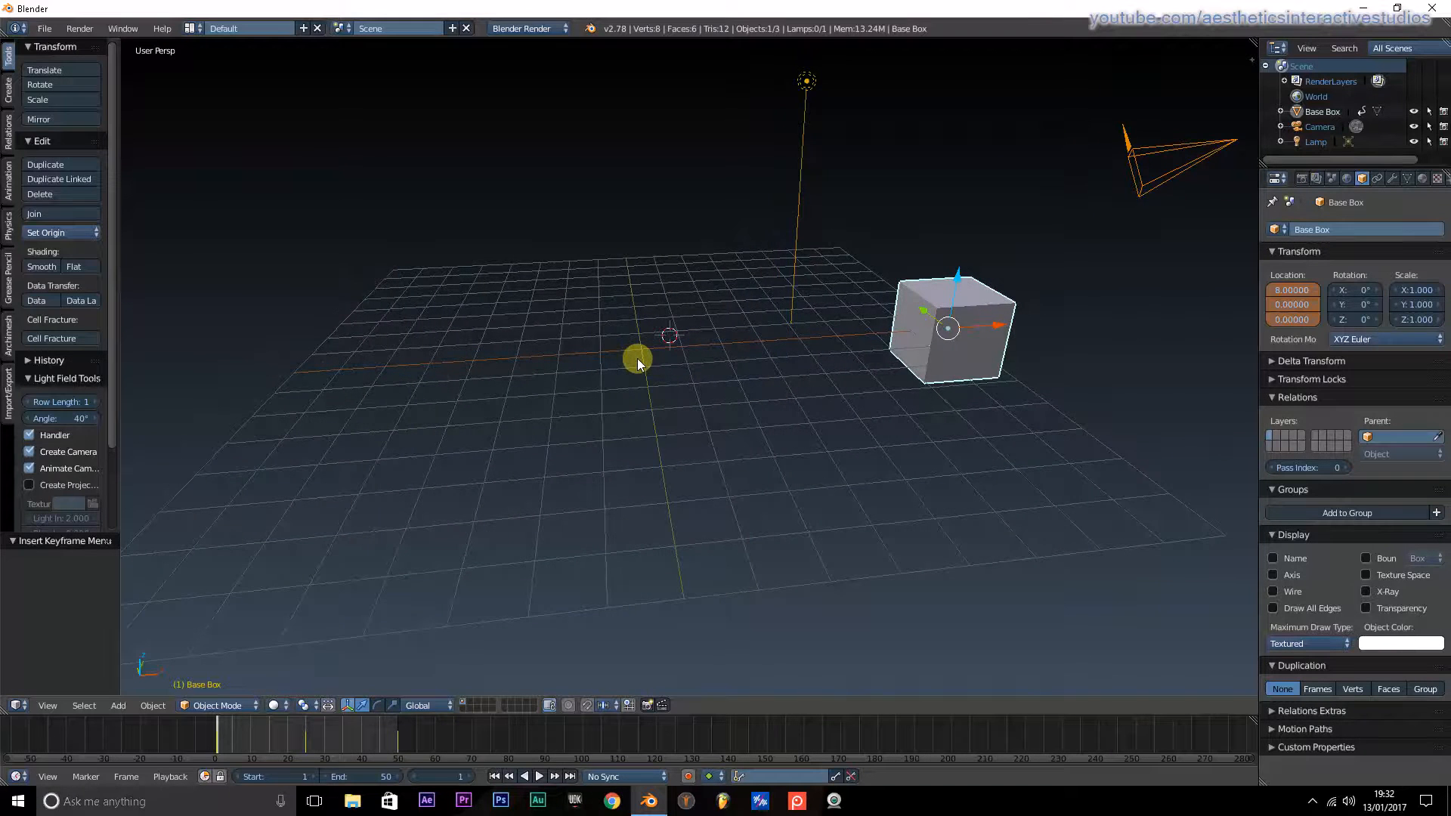
{"action": "scroll", "coordinate": [674, 594], "scroll_direction": "down", "scroll_amount": 5}
{"action": "middle_click_drag", "start_coordinate": [674, 594], "coordinate": [648, 383], "text": "ctrl"}
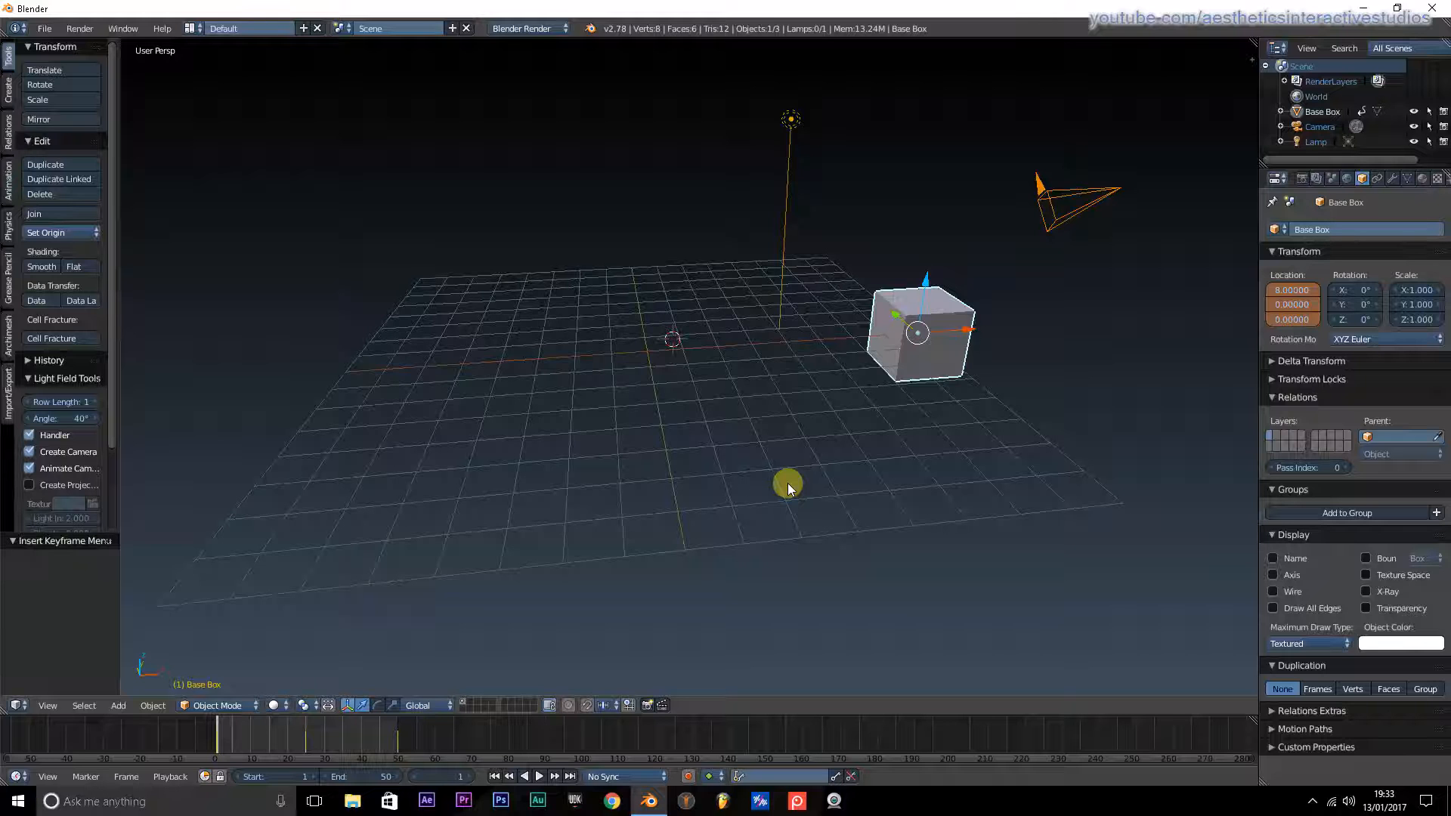
Try moving Base Box freely, along the X axis, and by exactly 2 units along X.
{"action": "key", "text": "g"}
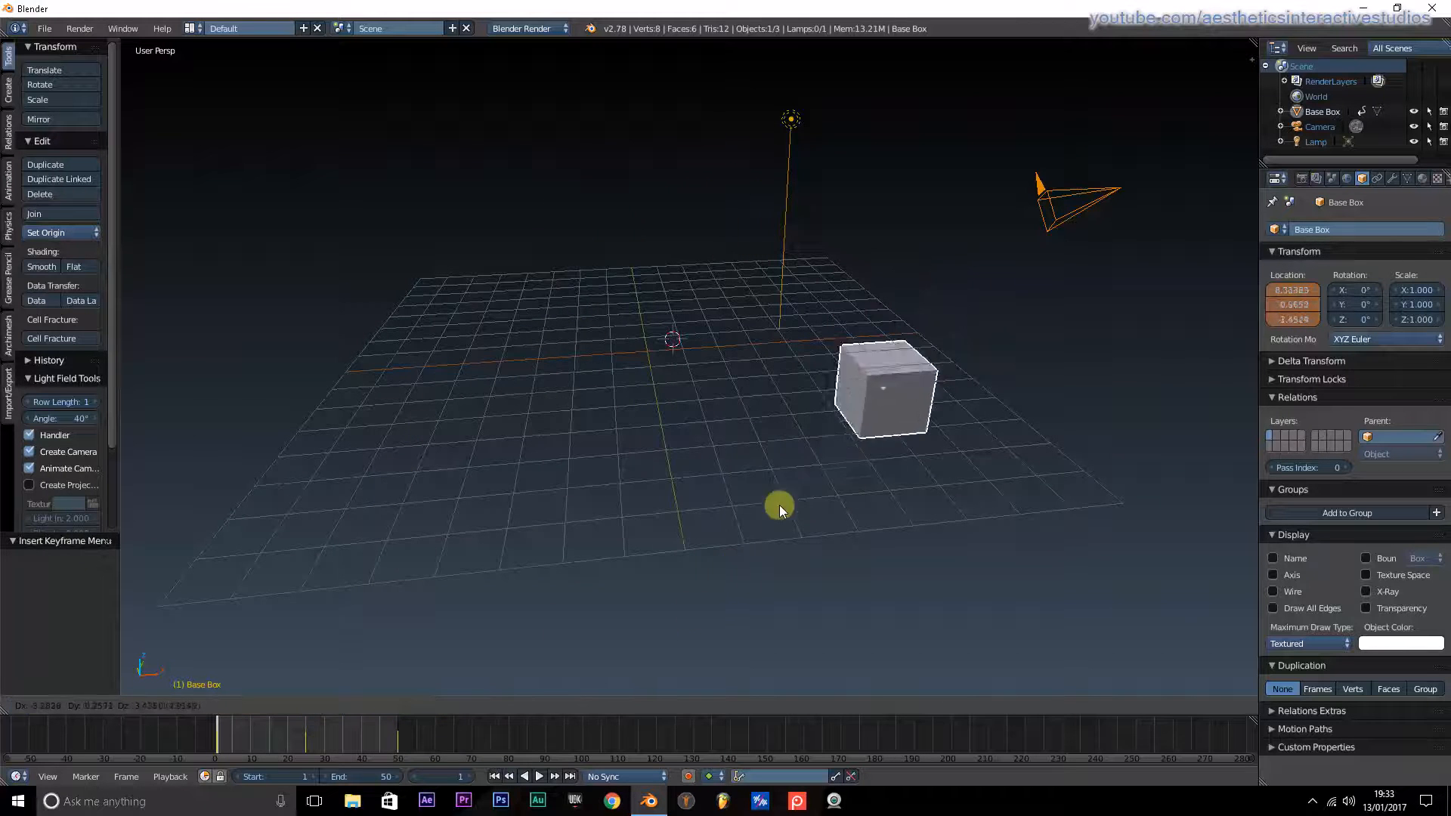
{"action": "right_click", "coordinate": [611, 316]}
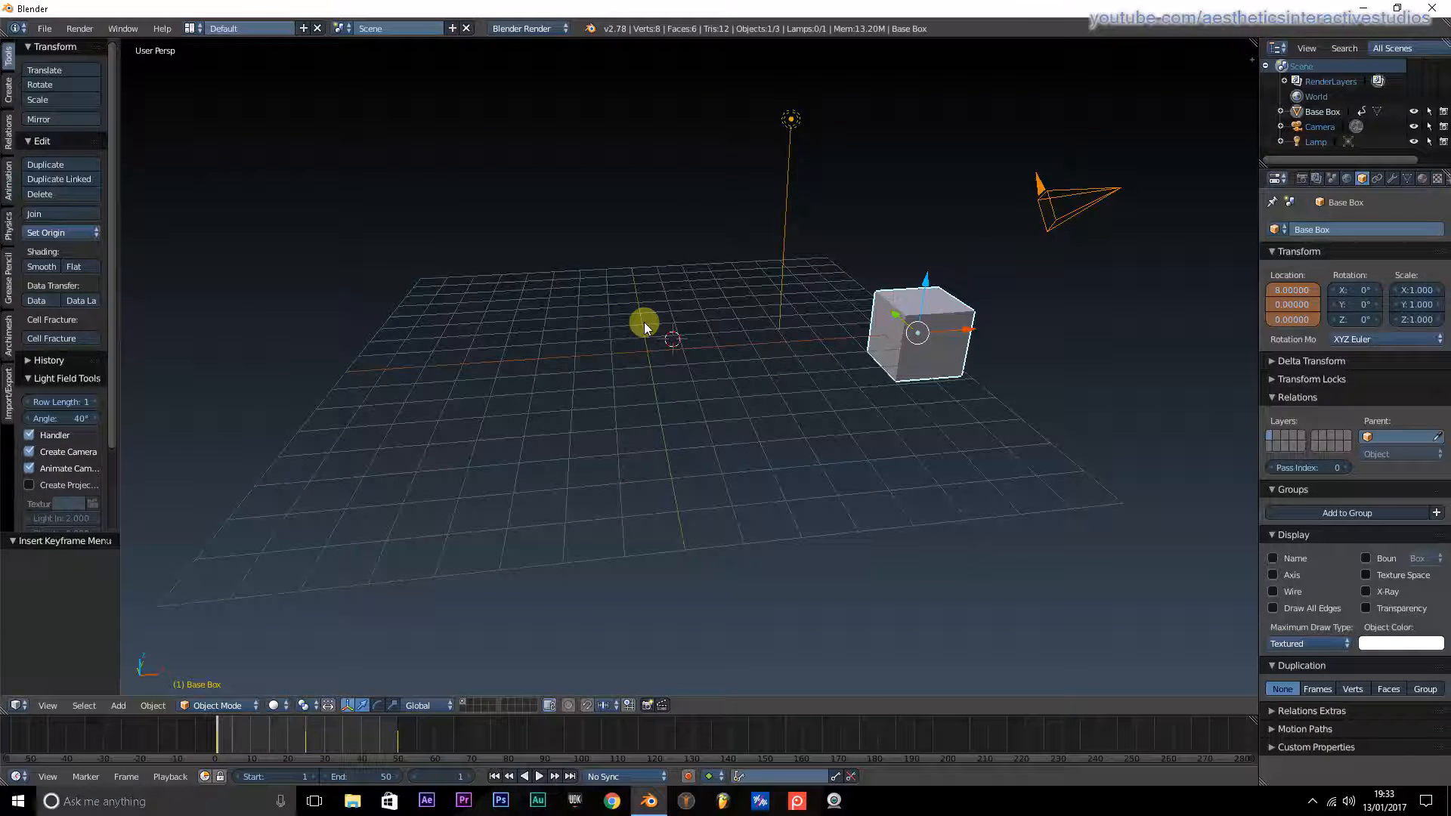
{"action": "key", "text": "g"}
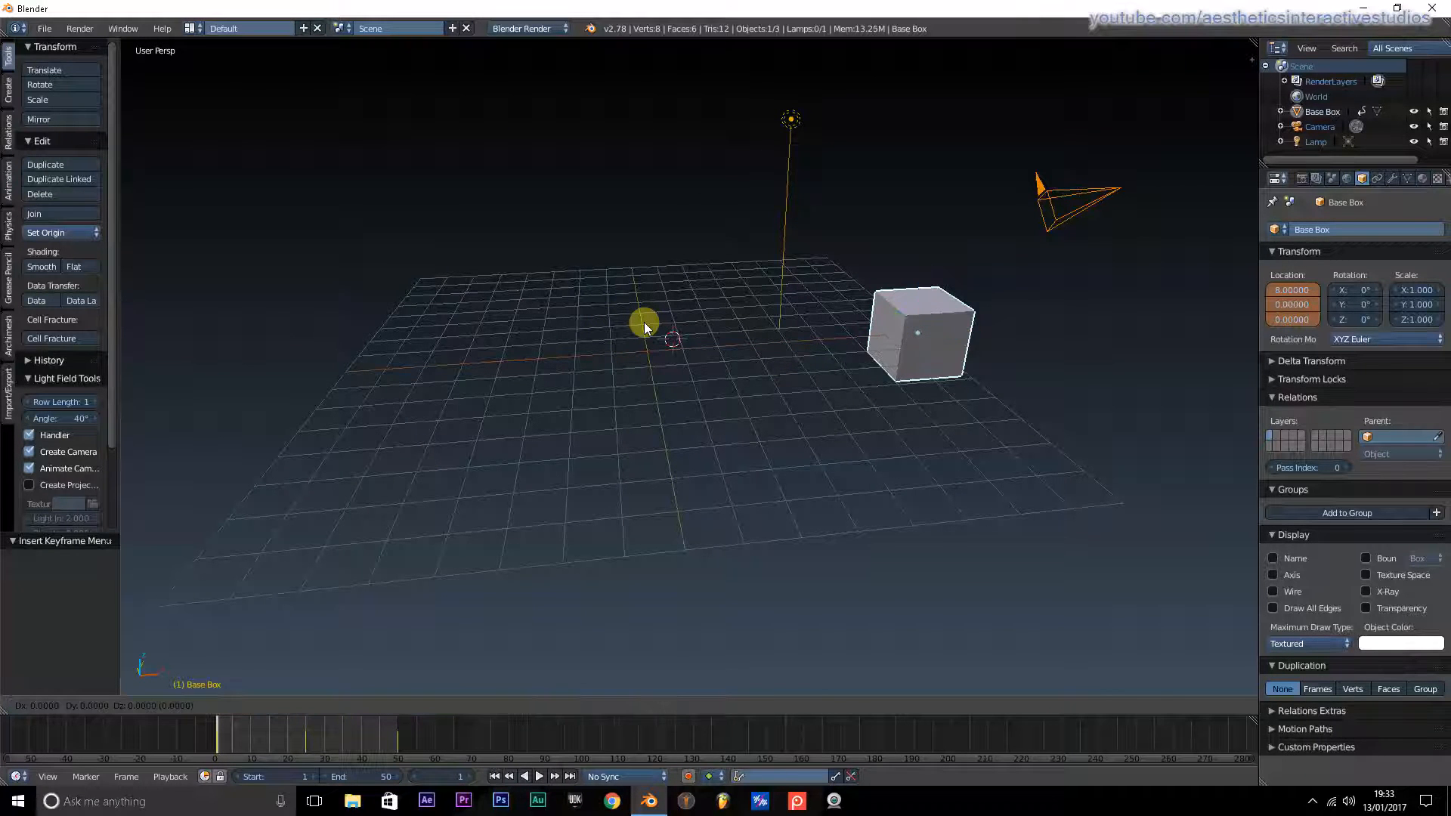
{"action": "key", "text": "x"}
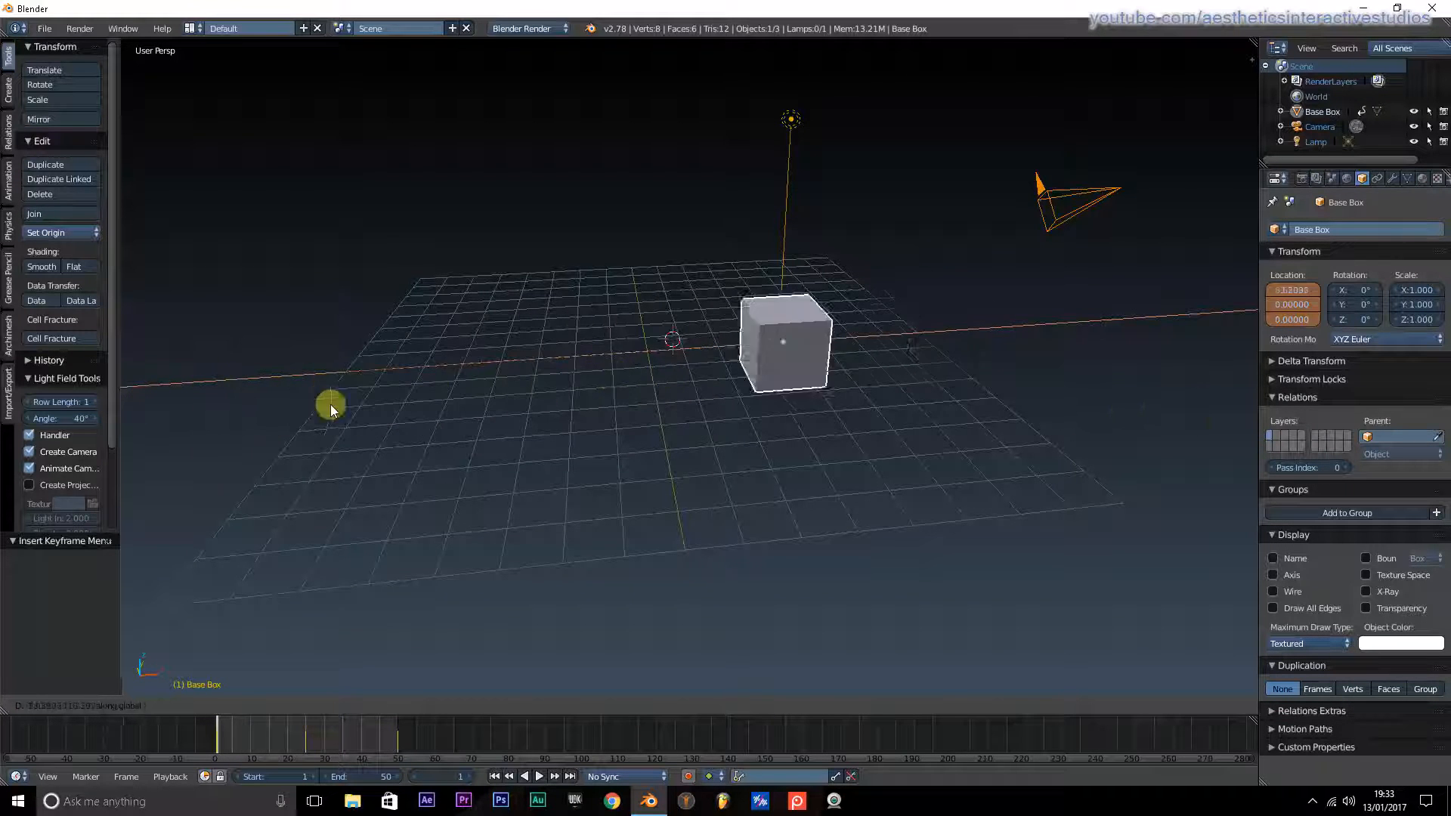
{"action": "right_click", "coordinate": [257, 402]}
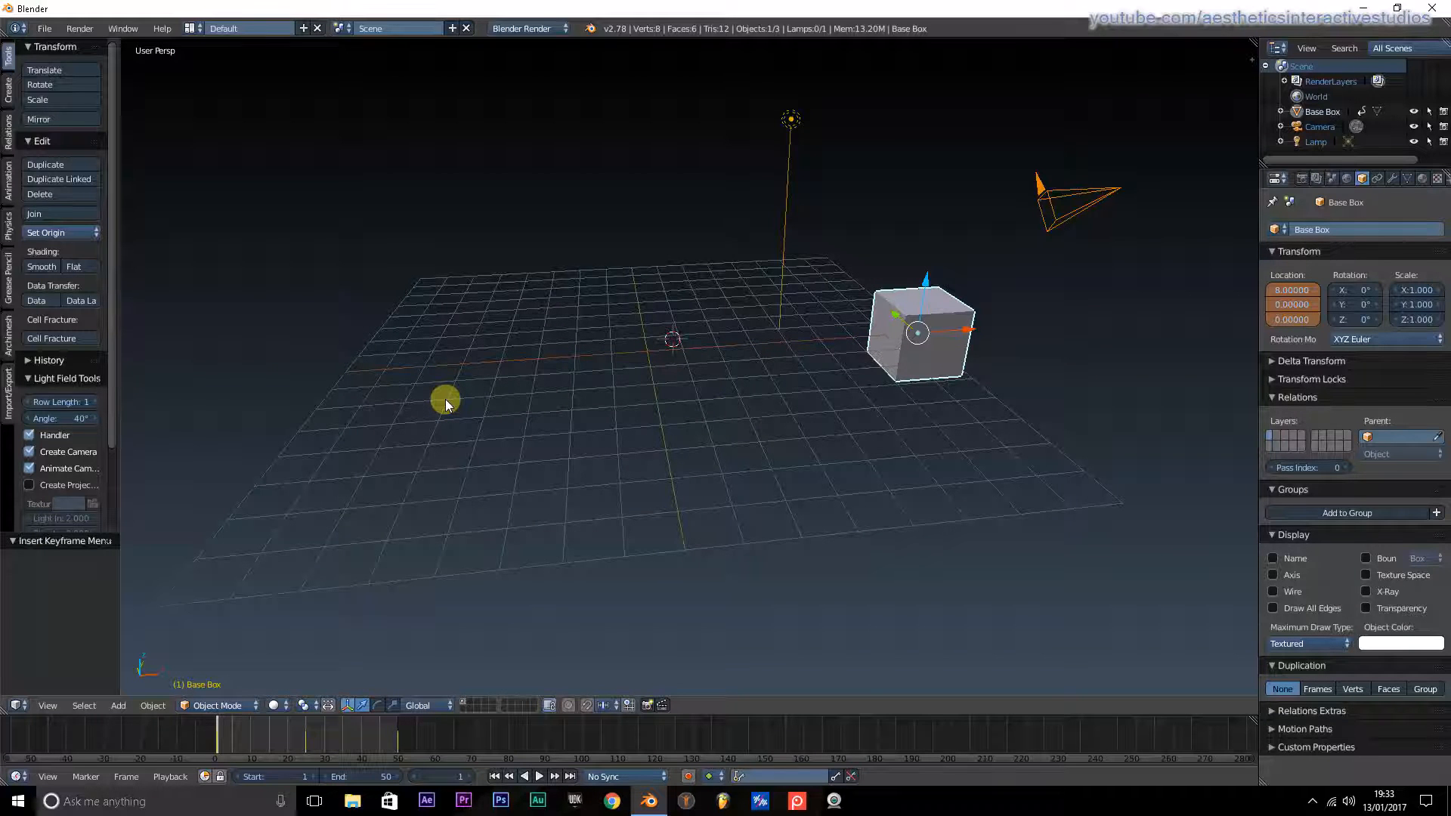
{"action": "key", "text": "g"}
{"action": "key", "text": "x"}
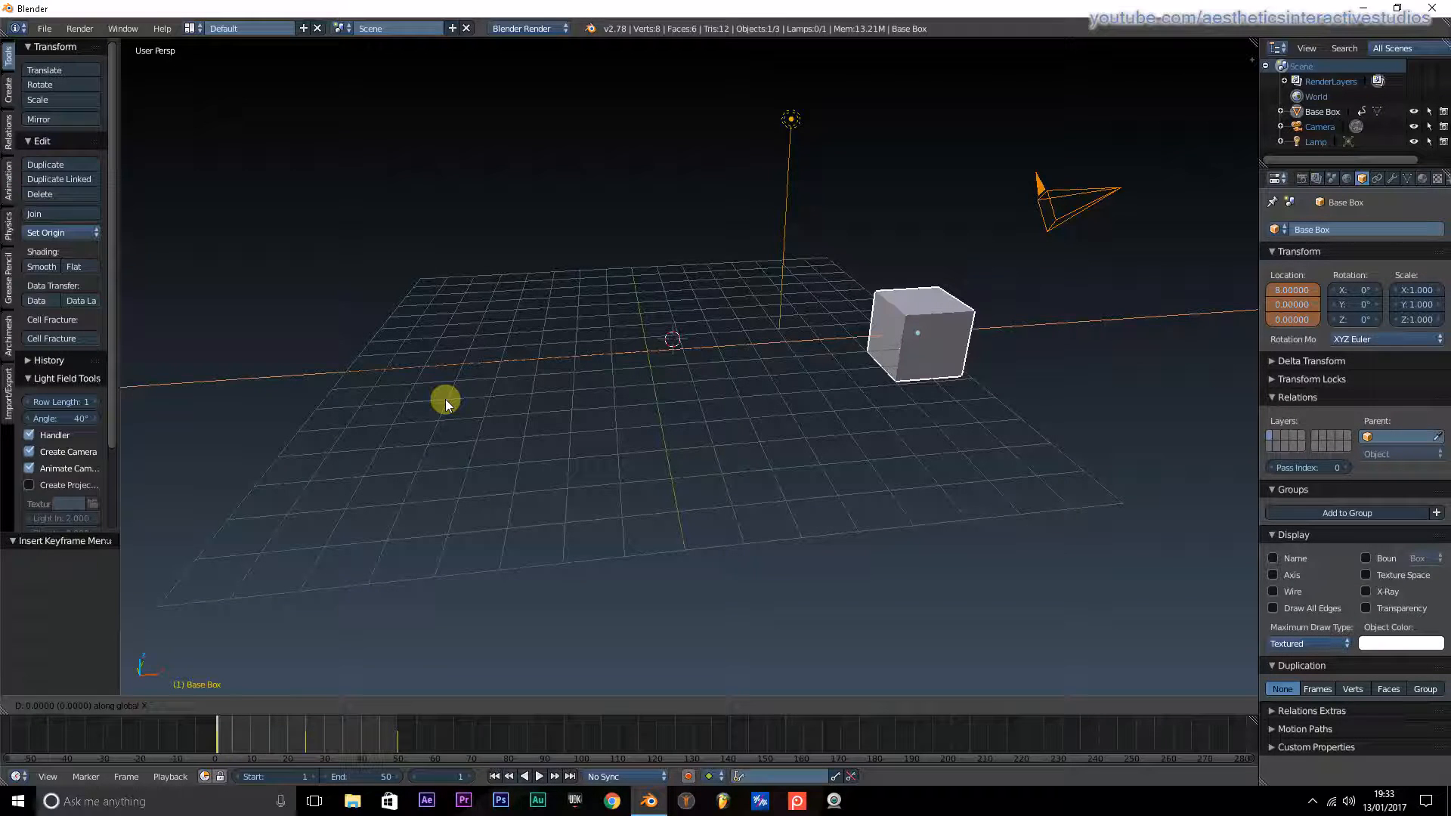
{"action": "key", "text": "2"}
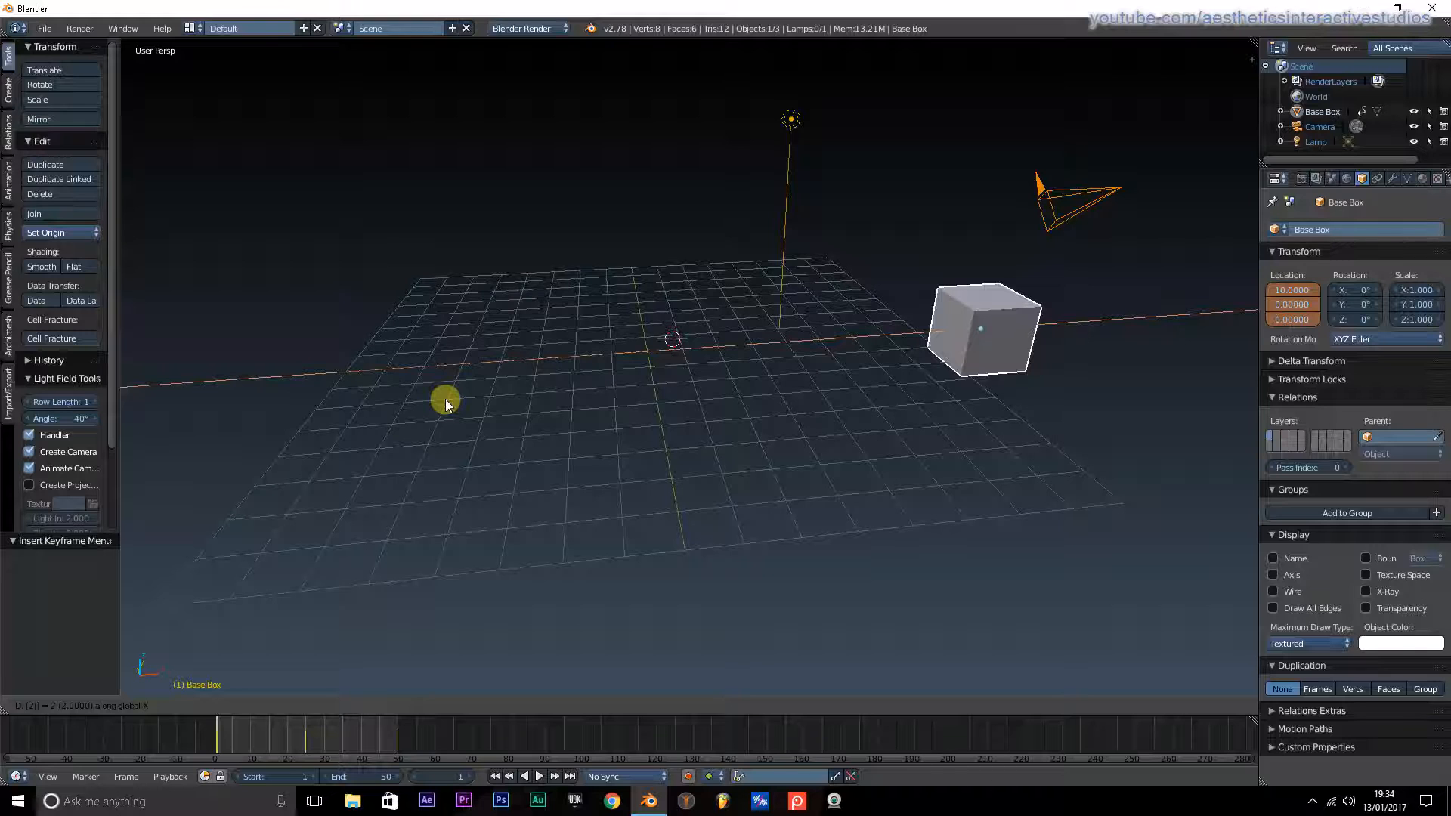
{"action": "key", "text": "Escape"}
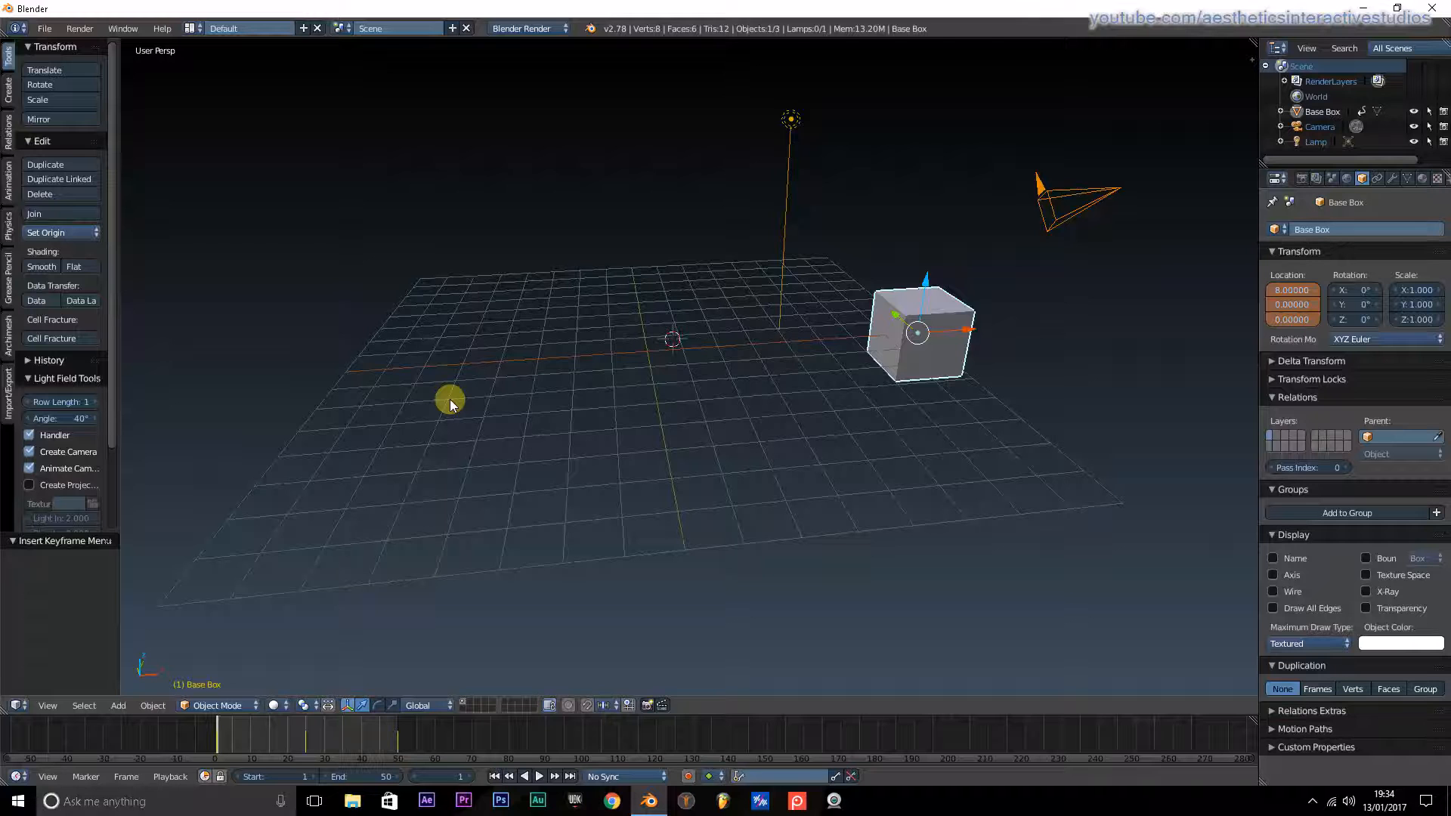
Try rotating Base Box freely and around the global X axis.
{"action": "key", "text": "r"}
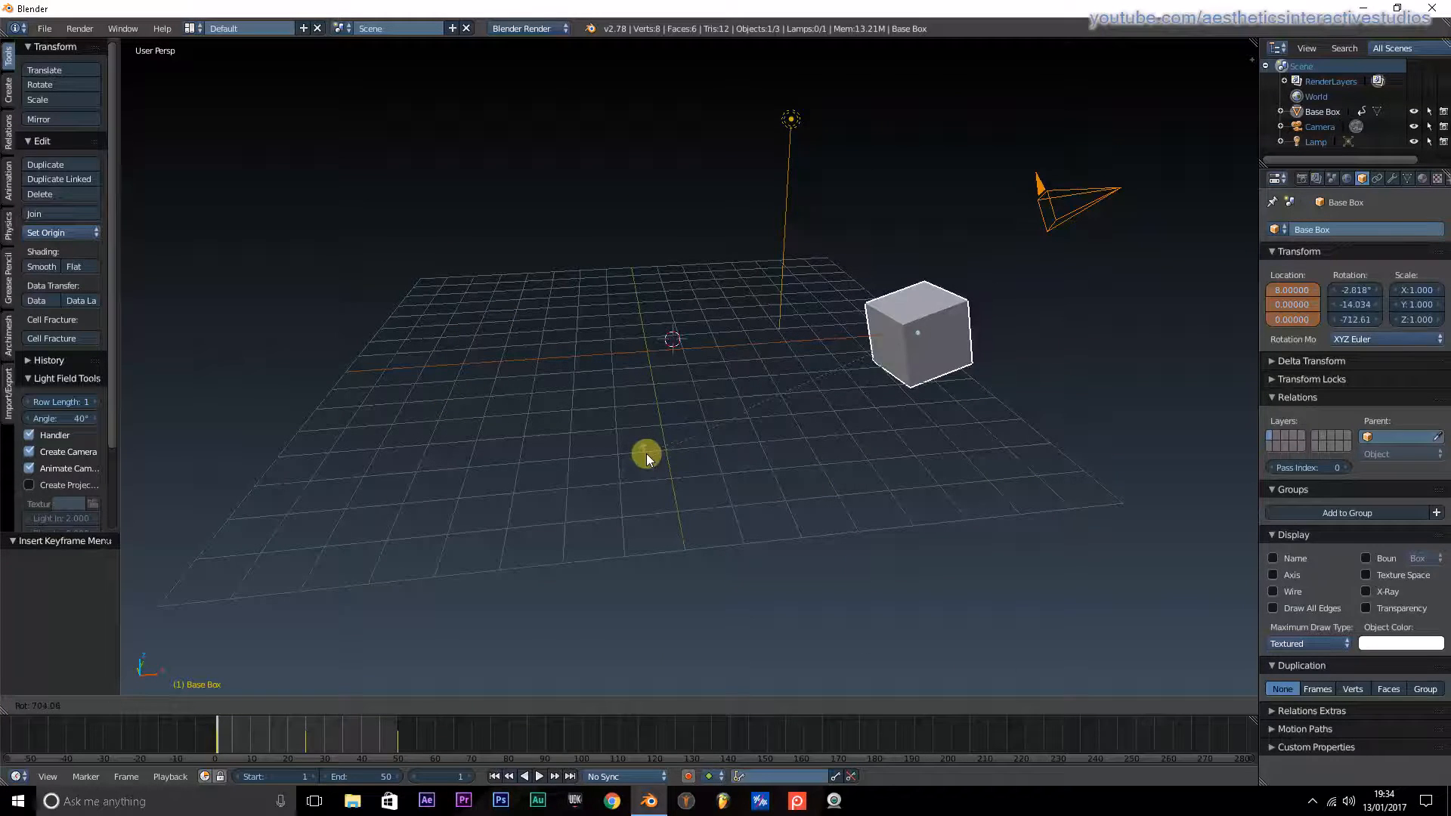
{"action": "right_click", "coordinate": [646, 454]}
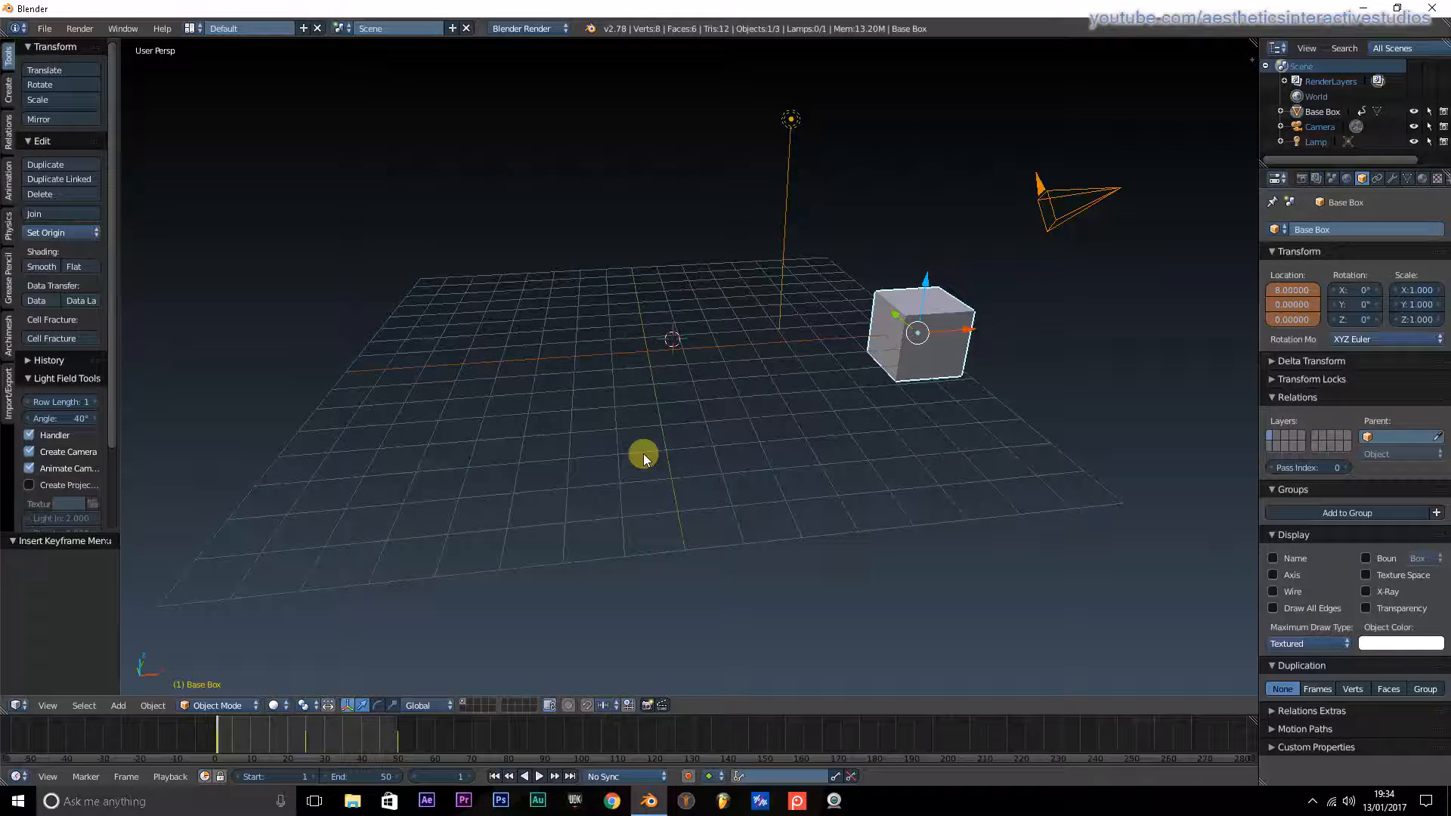
{"action": "key", "text": "r"}
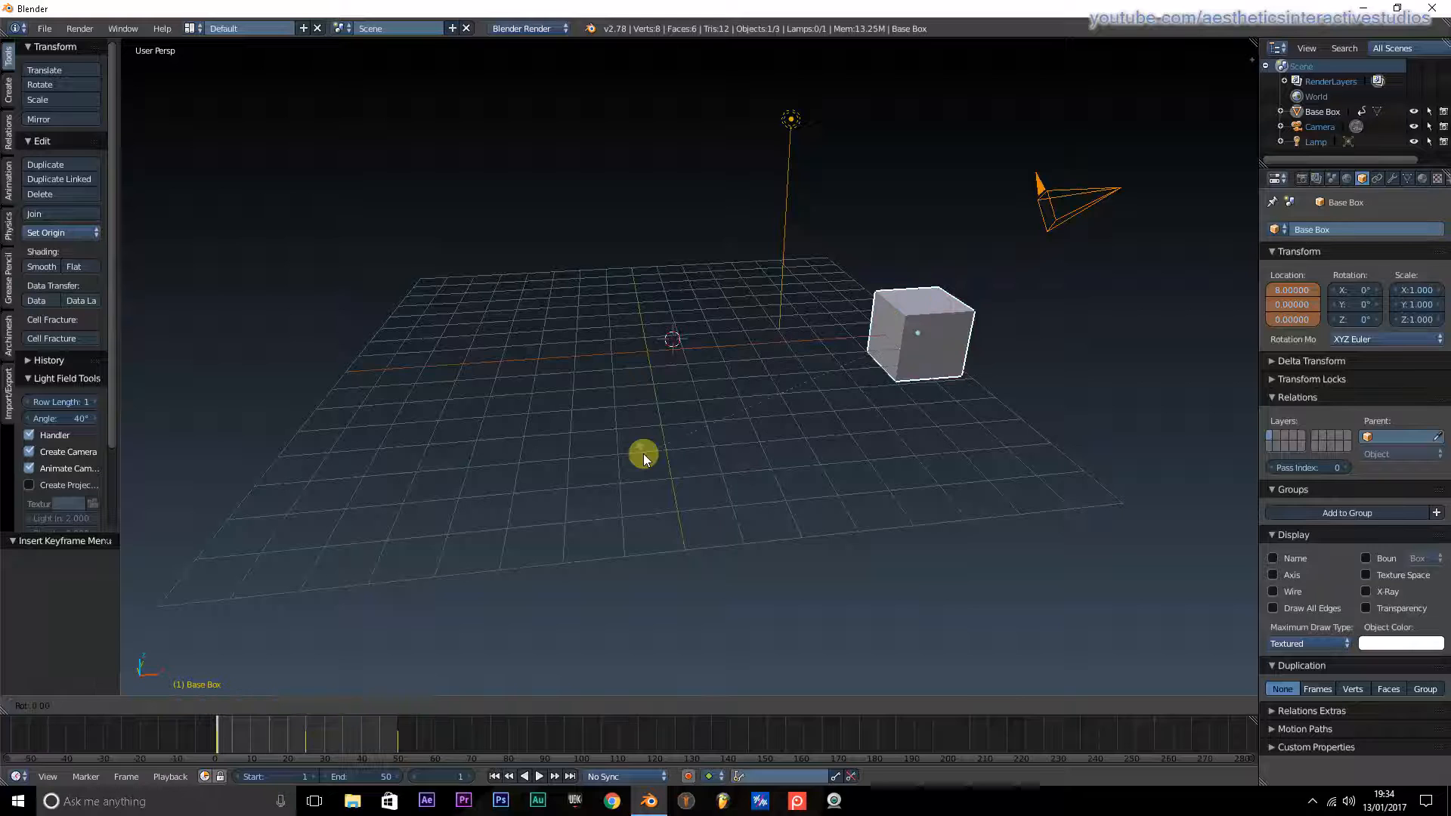
{"action": "key", "text": "x"}
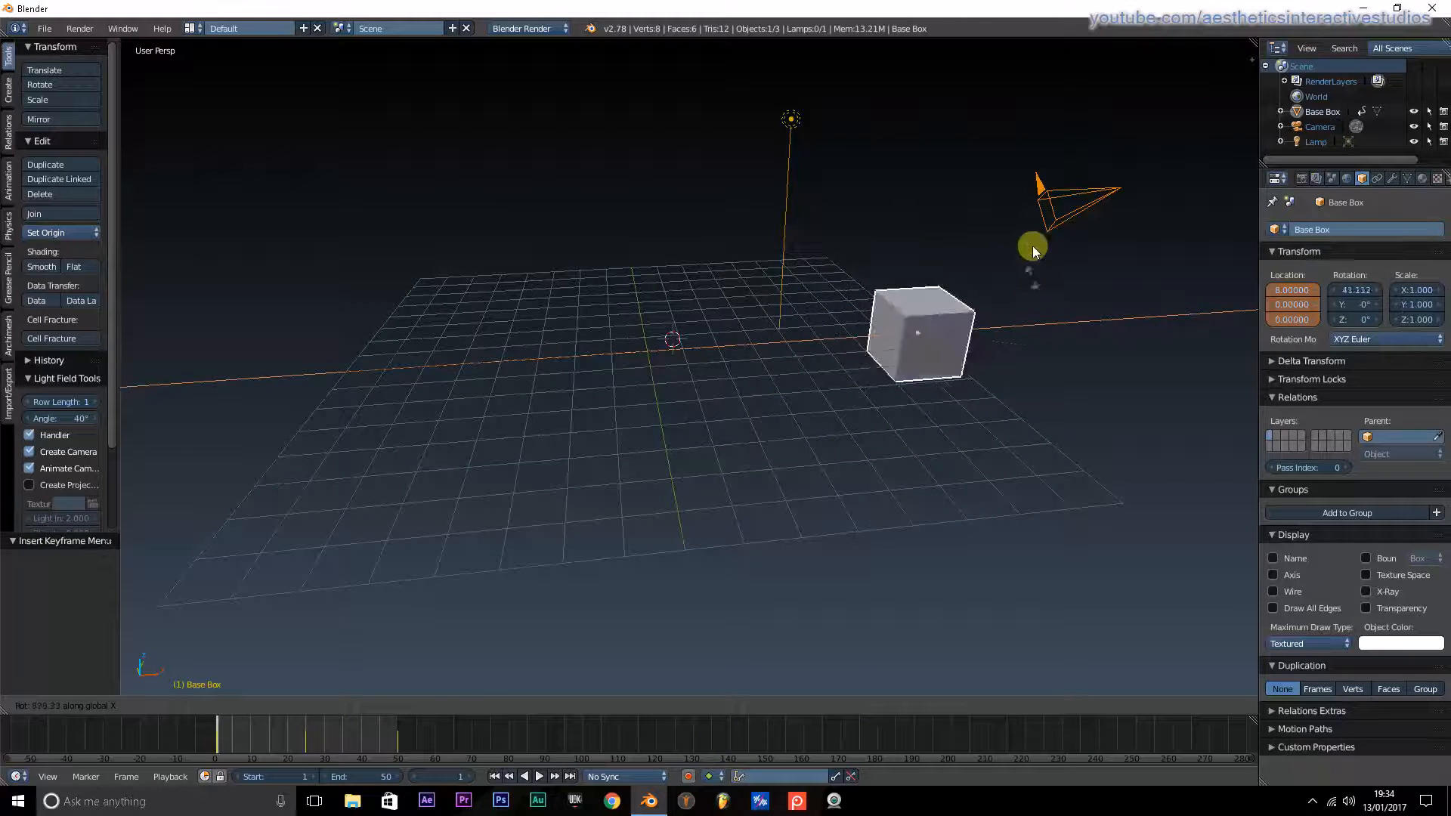
{"action": "right_click", "coordinate": [976, 177]}
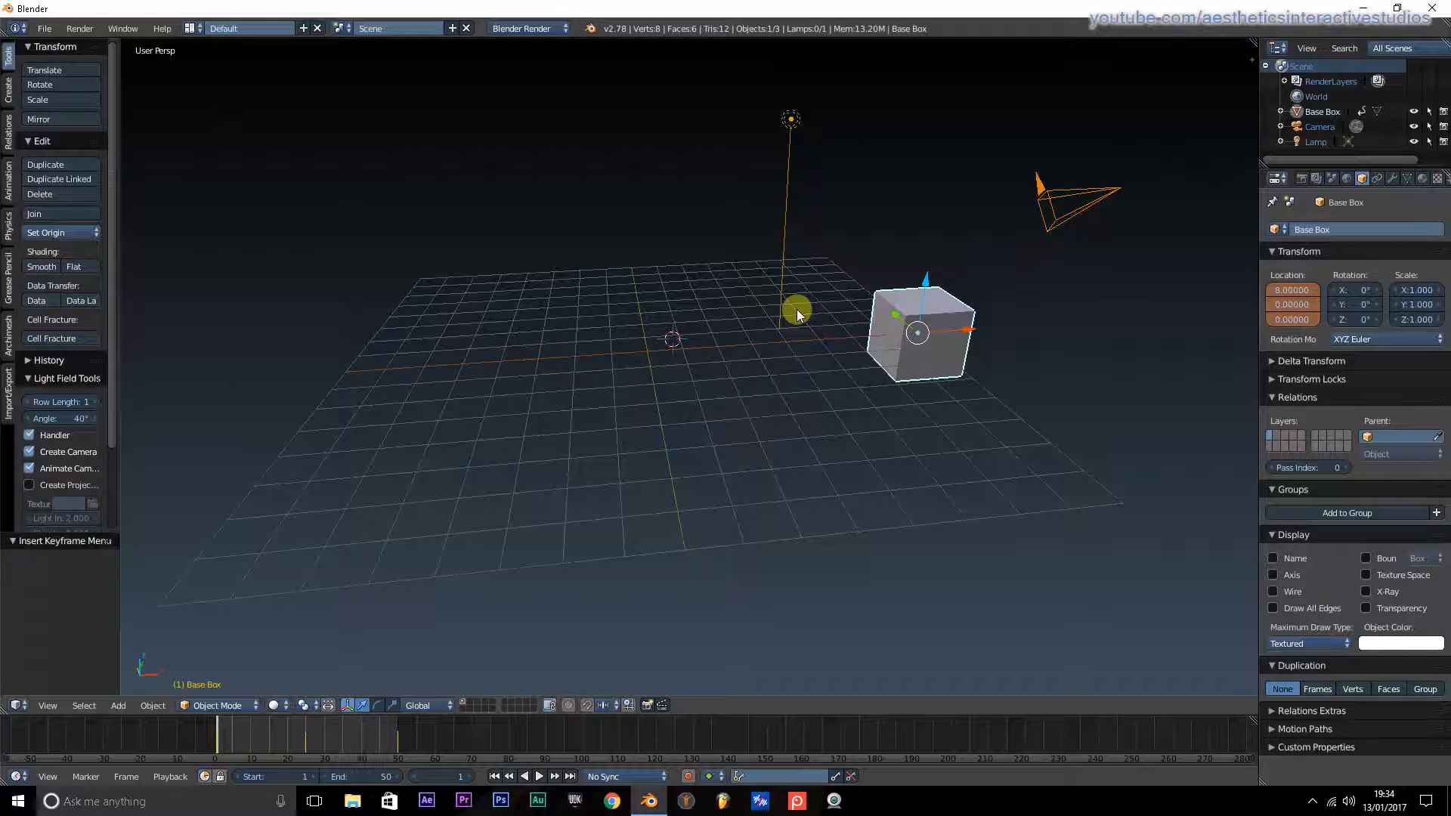
Try scaling Base Box uniformly and along the global Y axis only.
{"action": "key", "text": "s"}
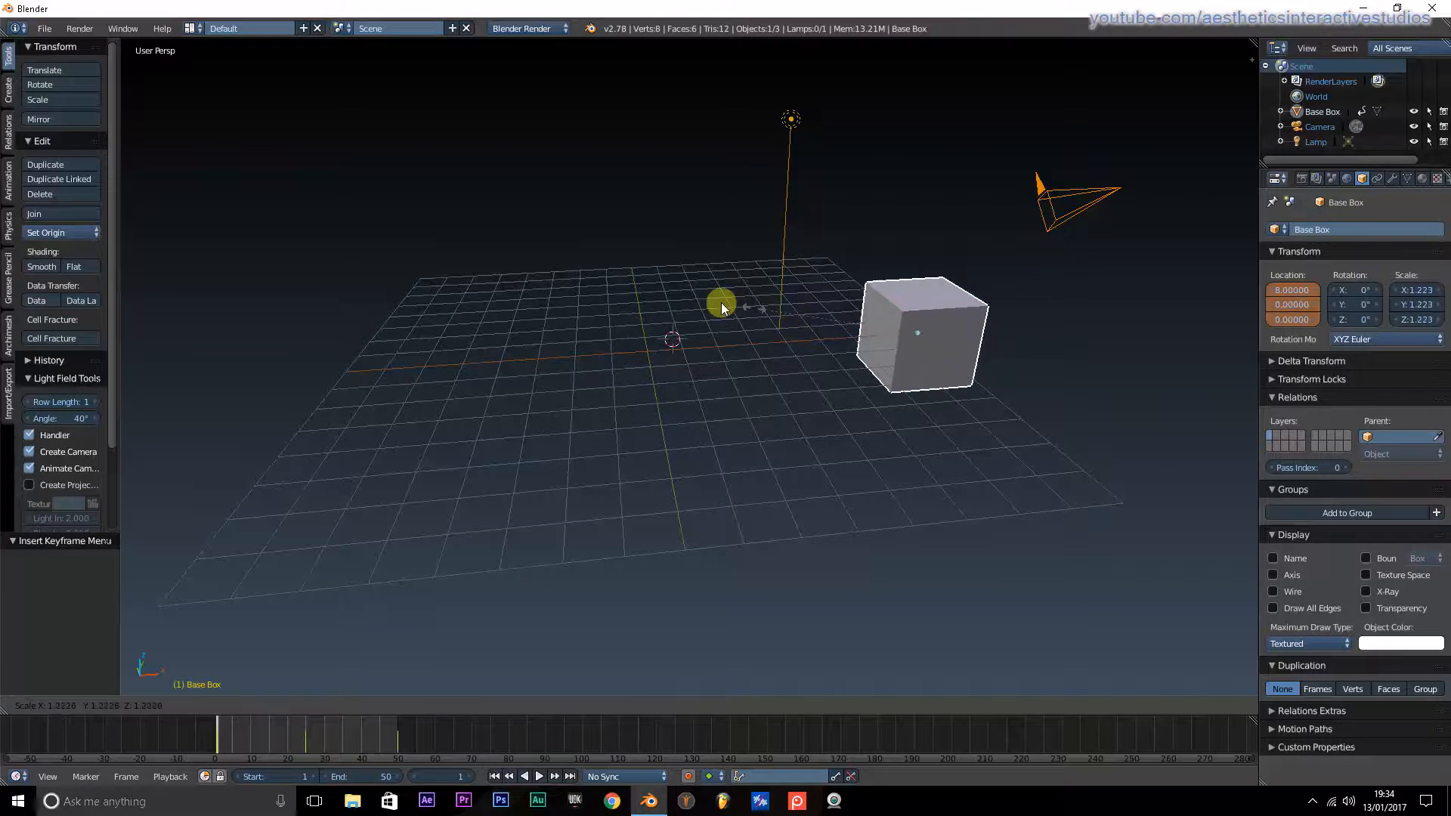
{"action": "right_click", "coordinate": [834, 260]}
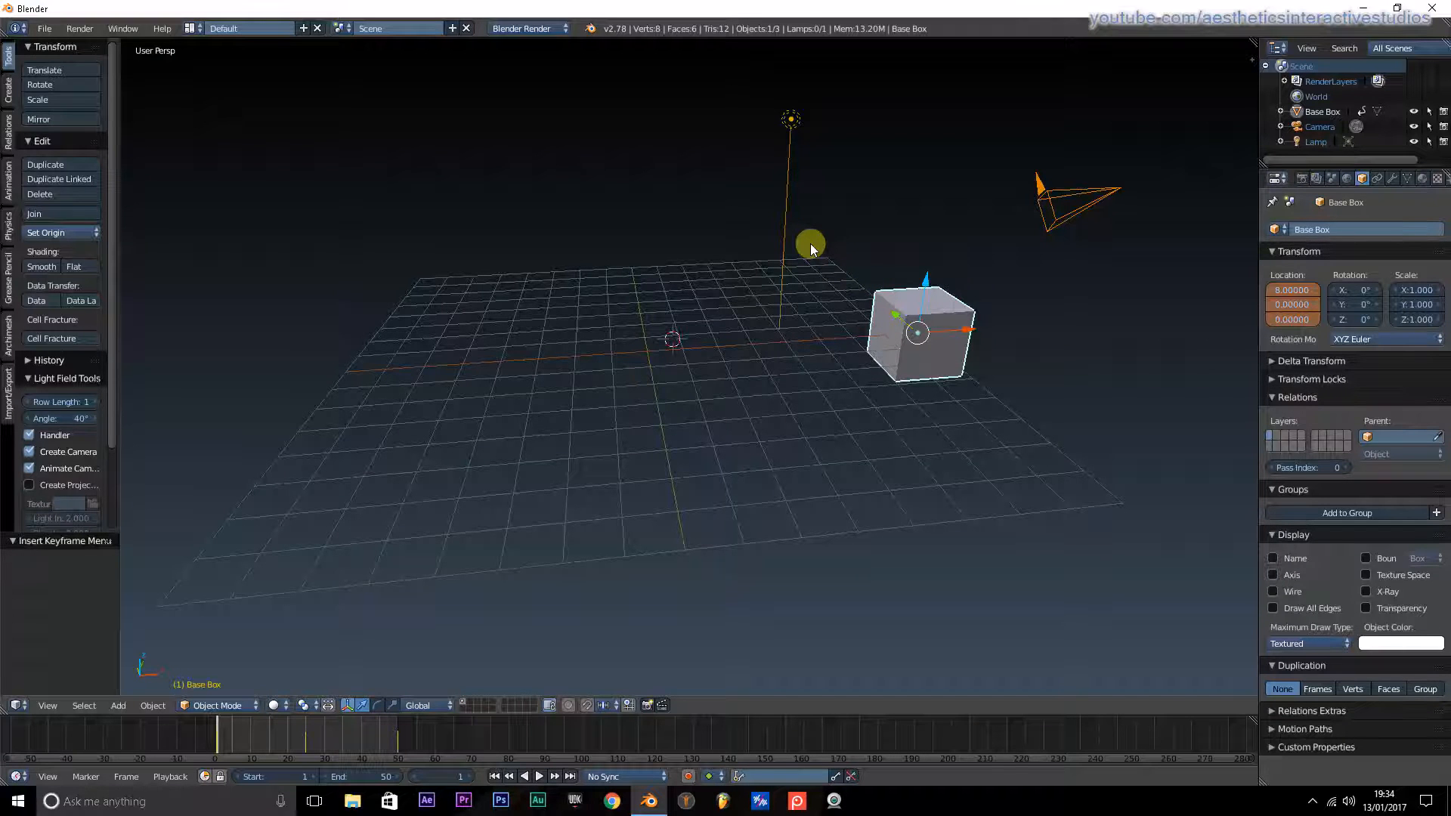
{"action": "key", "text": "s"}
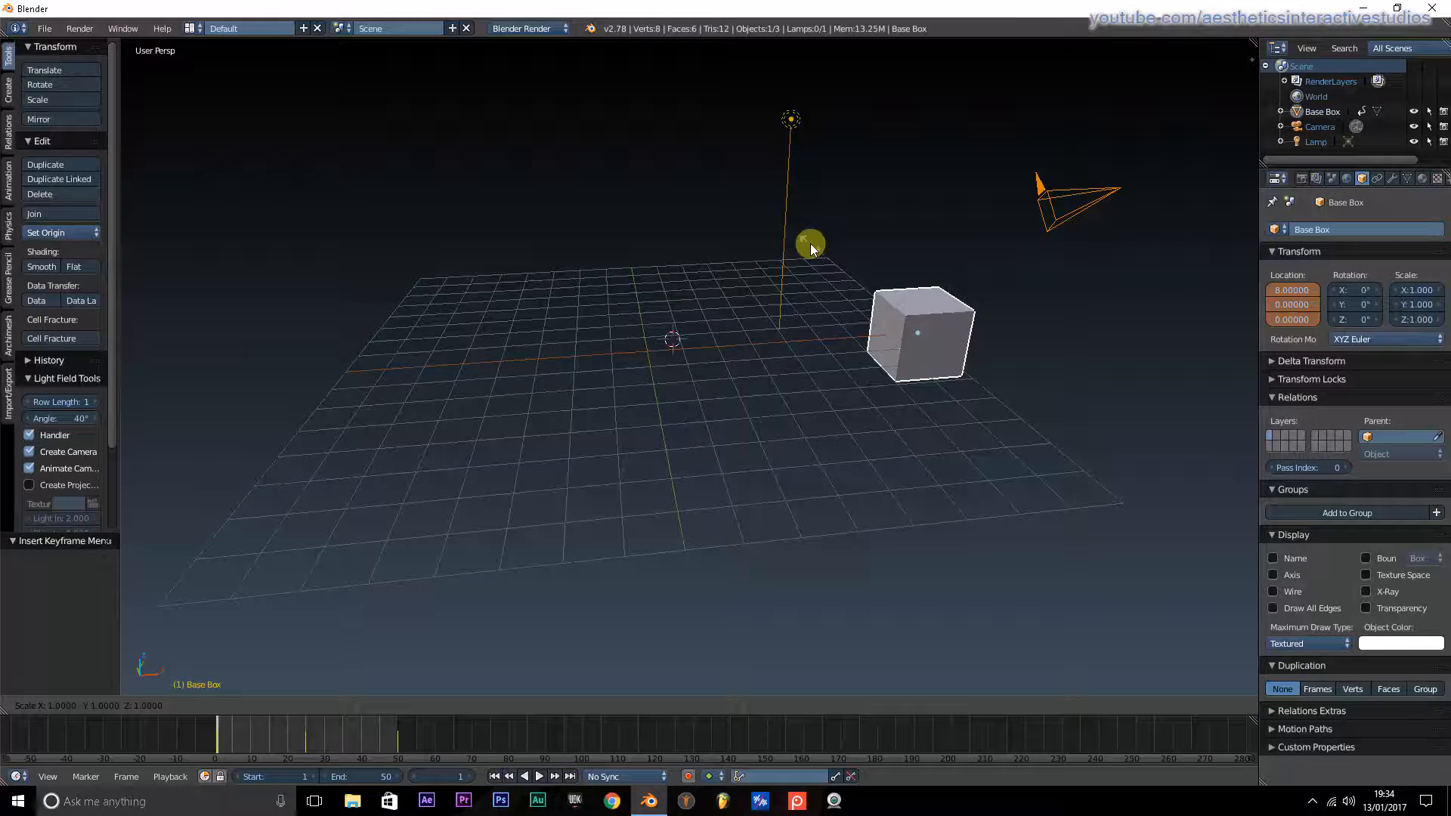
{"action": "key", "text": "y"}
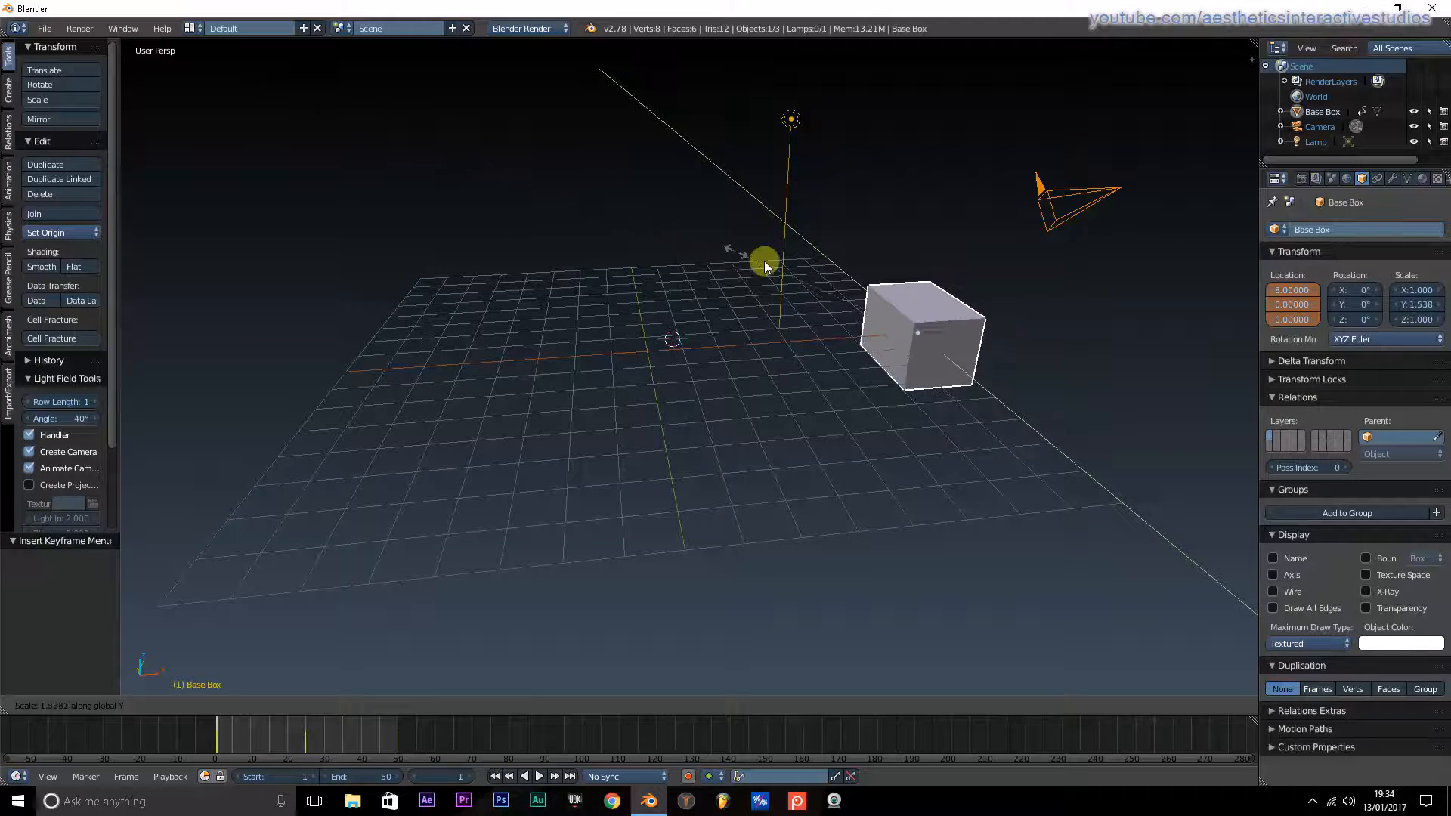
{"action": "right_click", "coordinate": [467, 228]}
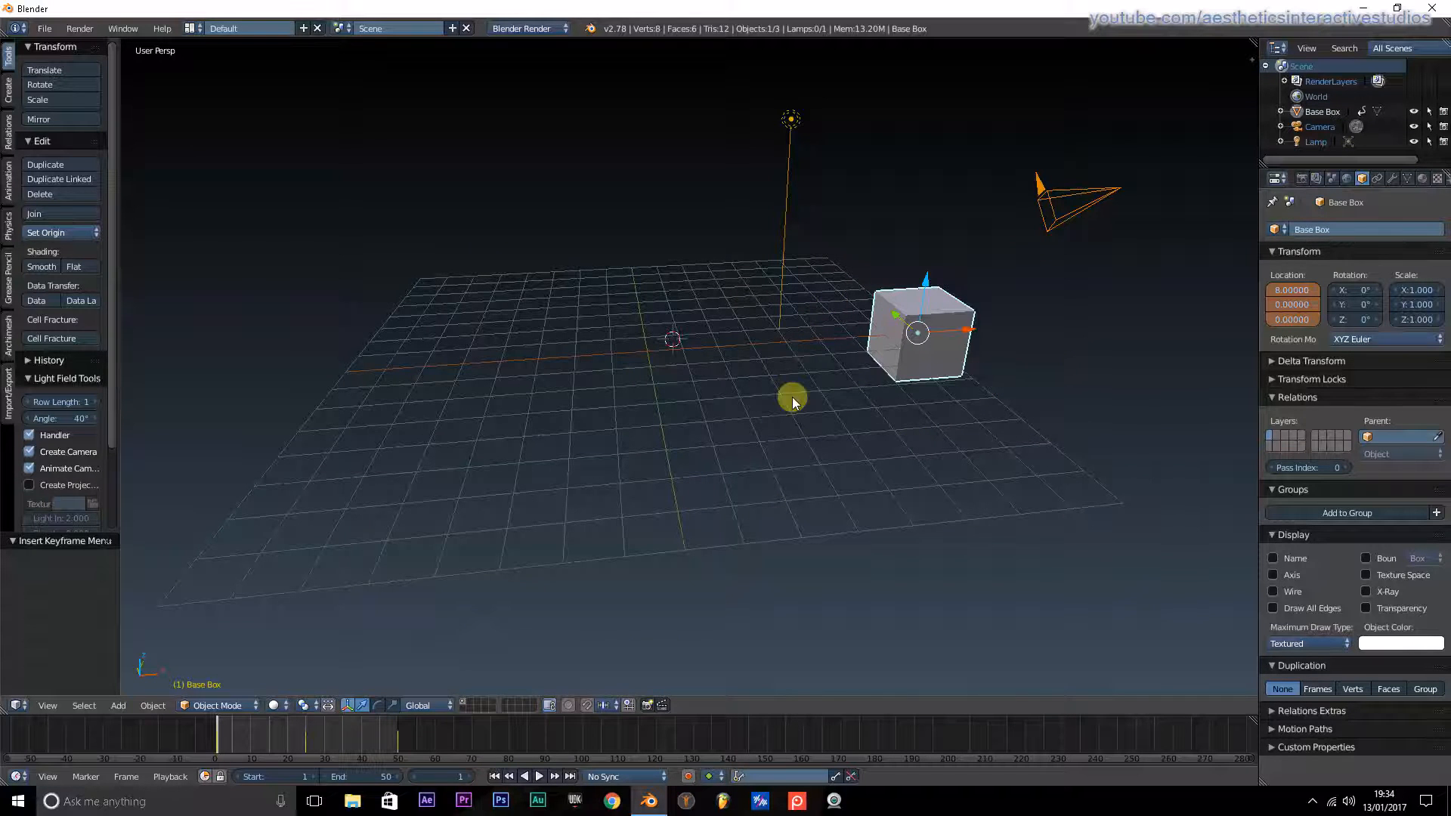
Play the animation and scrub through its frames to review the motion, finishing at frame 1.
{"action": "key", "text": "i"}
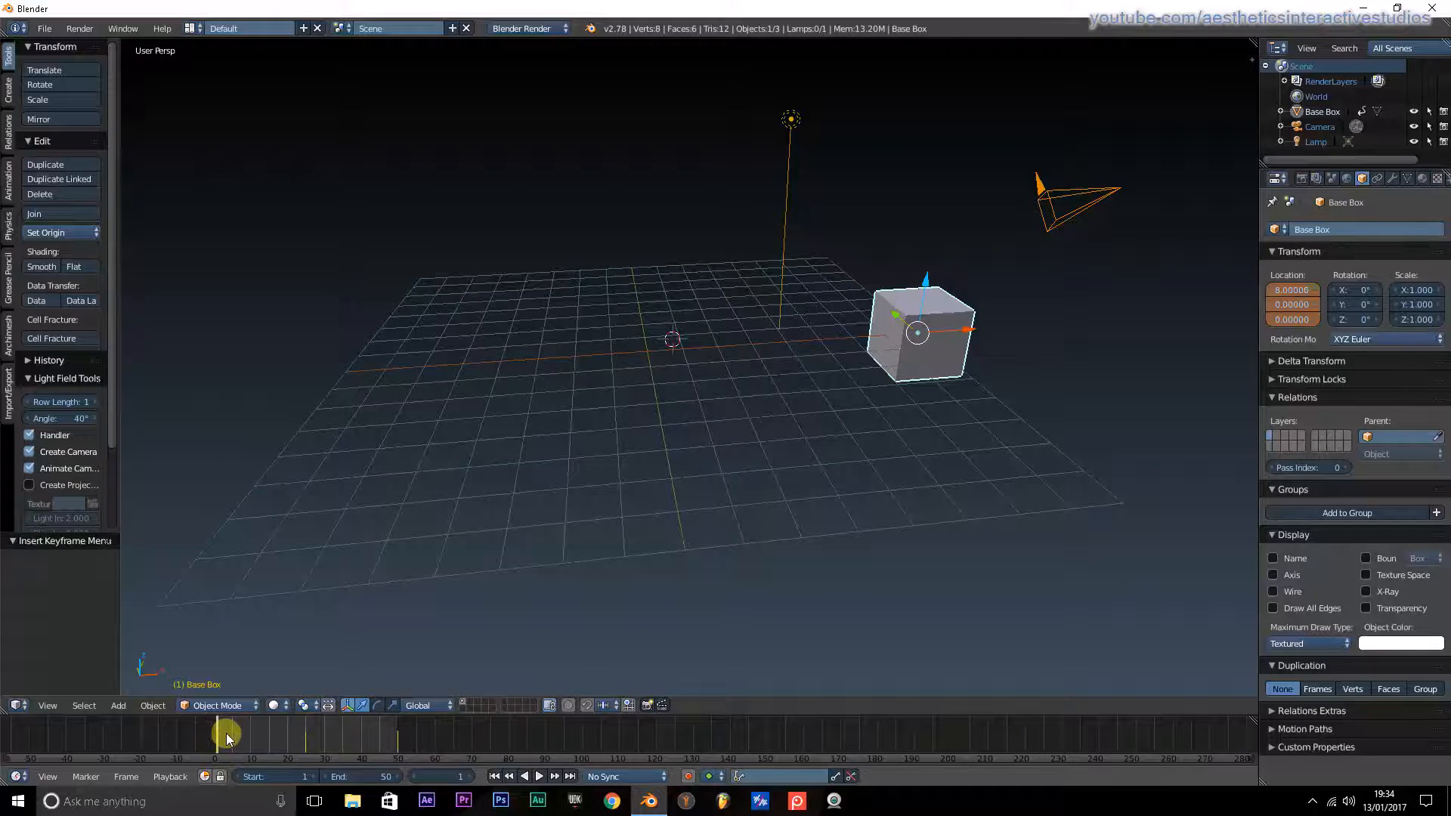
{"action": "key", "text": "alt+a"}
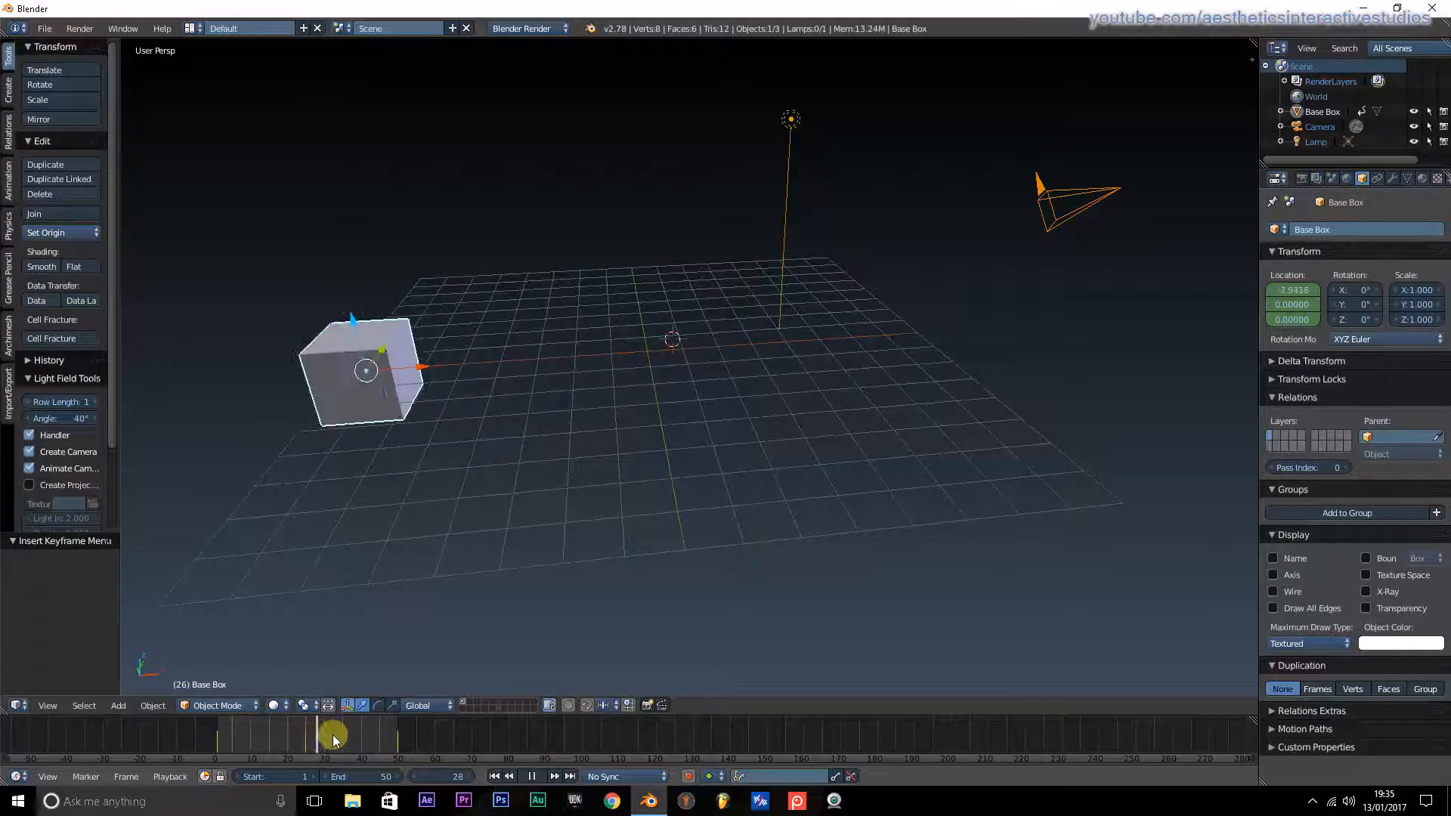
{"action": "left_click_drag", "start_coordinate": [373, 733], "coordinate": [248, 733]}
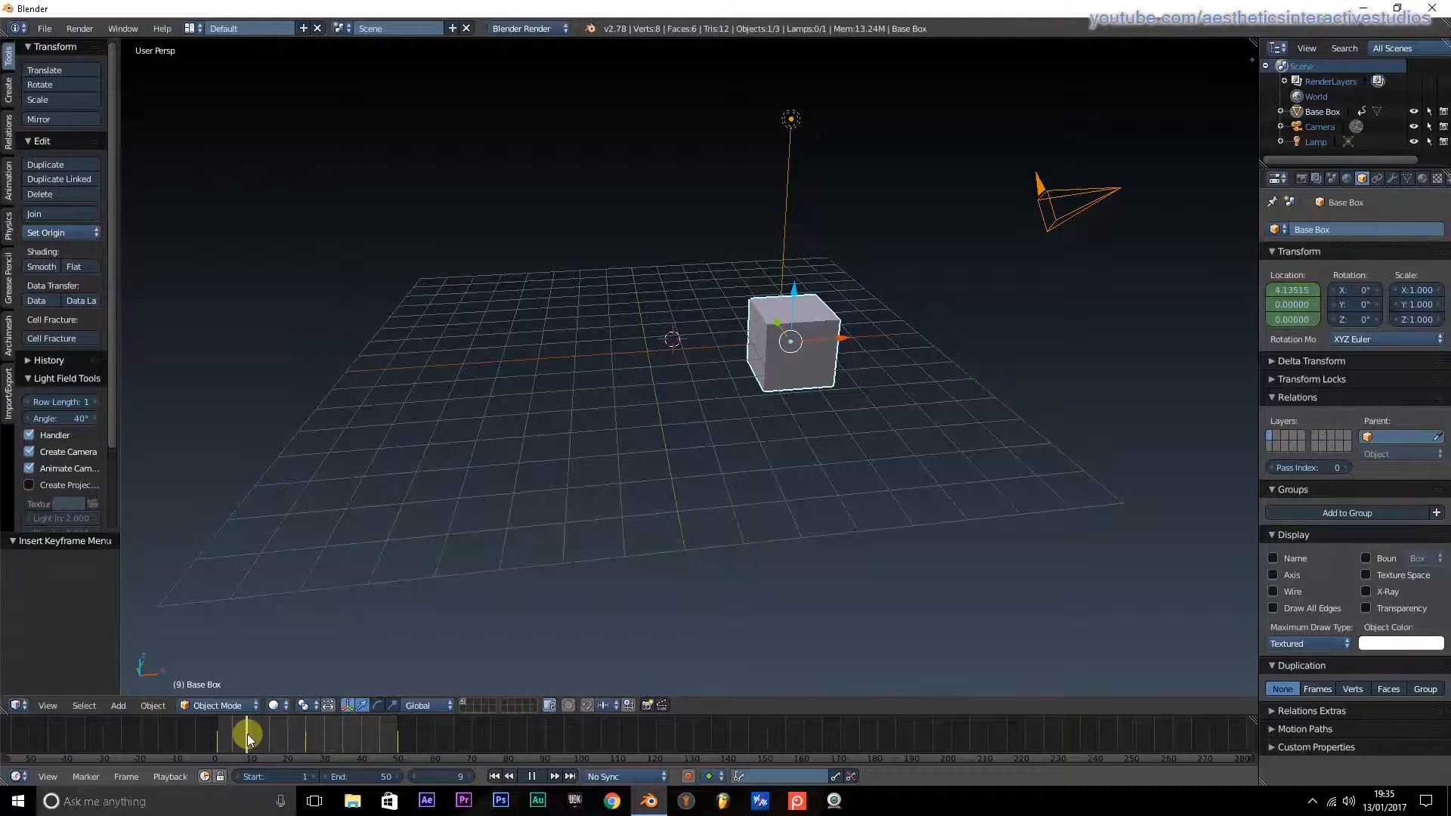
{"action": "left_click", "coordinate": [503, 777]}
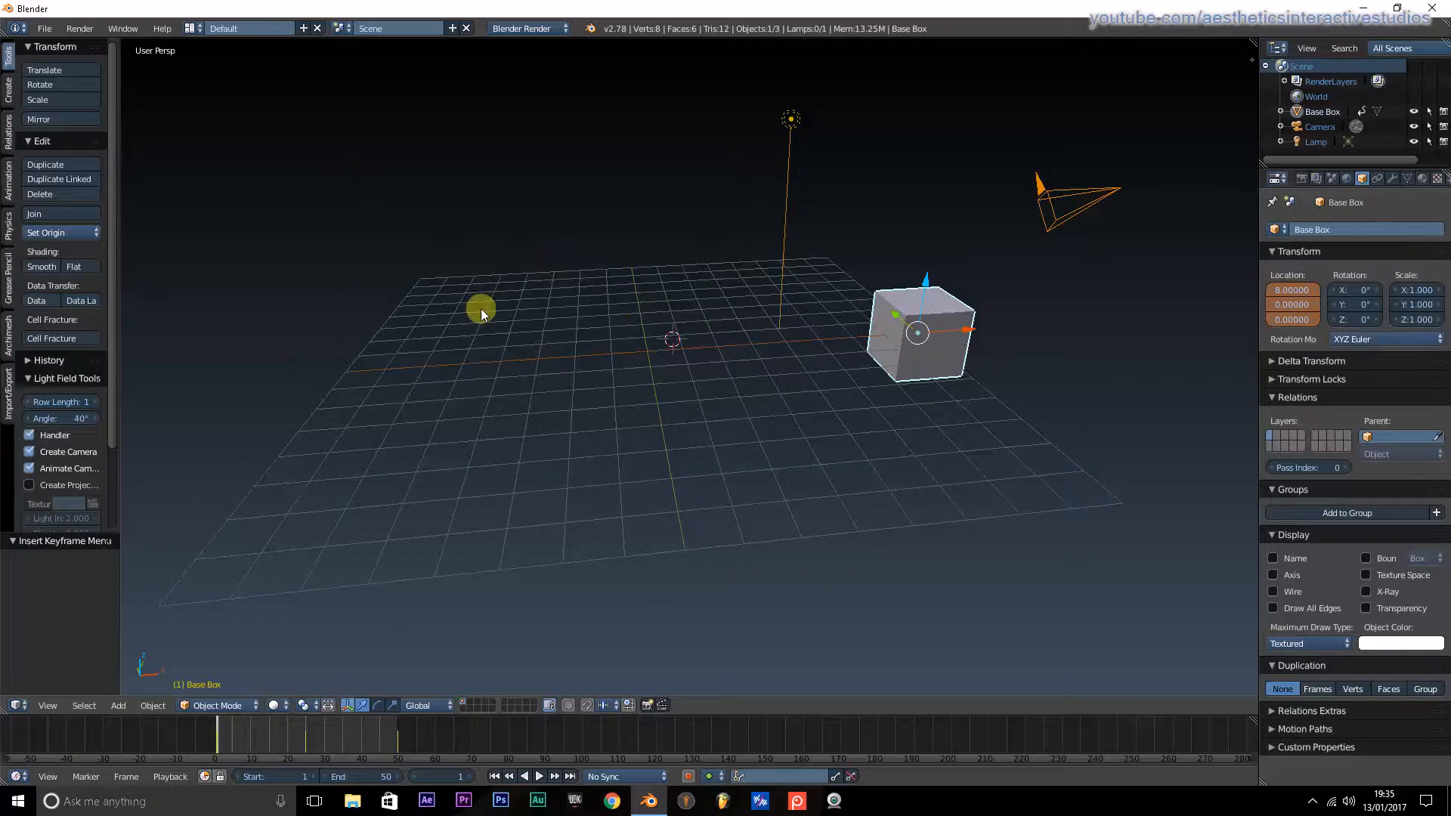
Select the camera, followed by the lamp, in the 3D scene.
{"action": "middle_click_drag", "start_coordinate": [479, 307], "coordinate": [537, 346]}
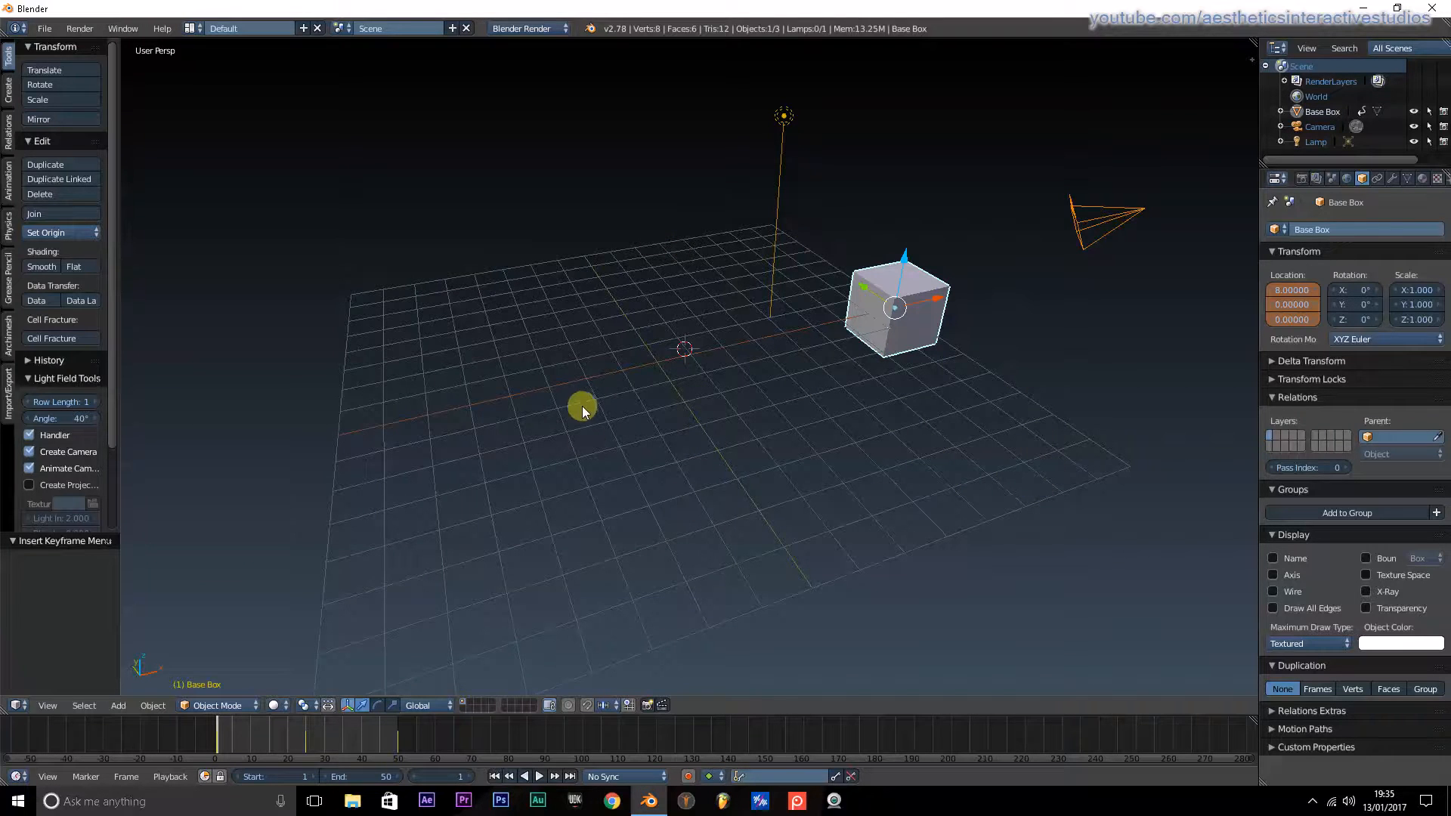
{"action": "right_click", "coordinate": [1086, 222]}
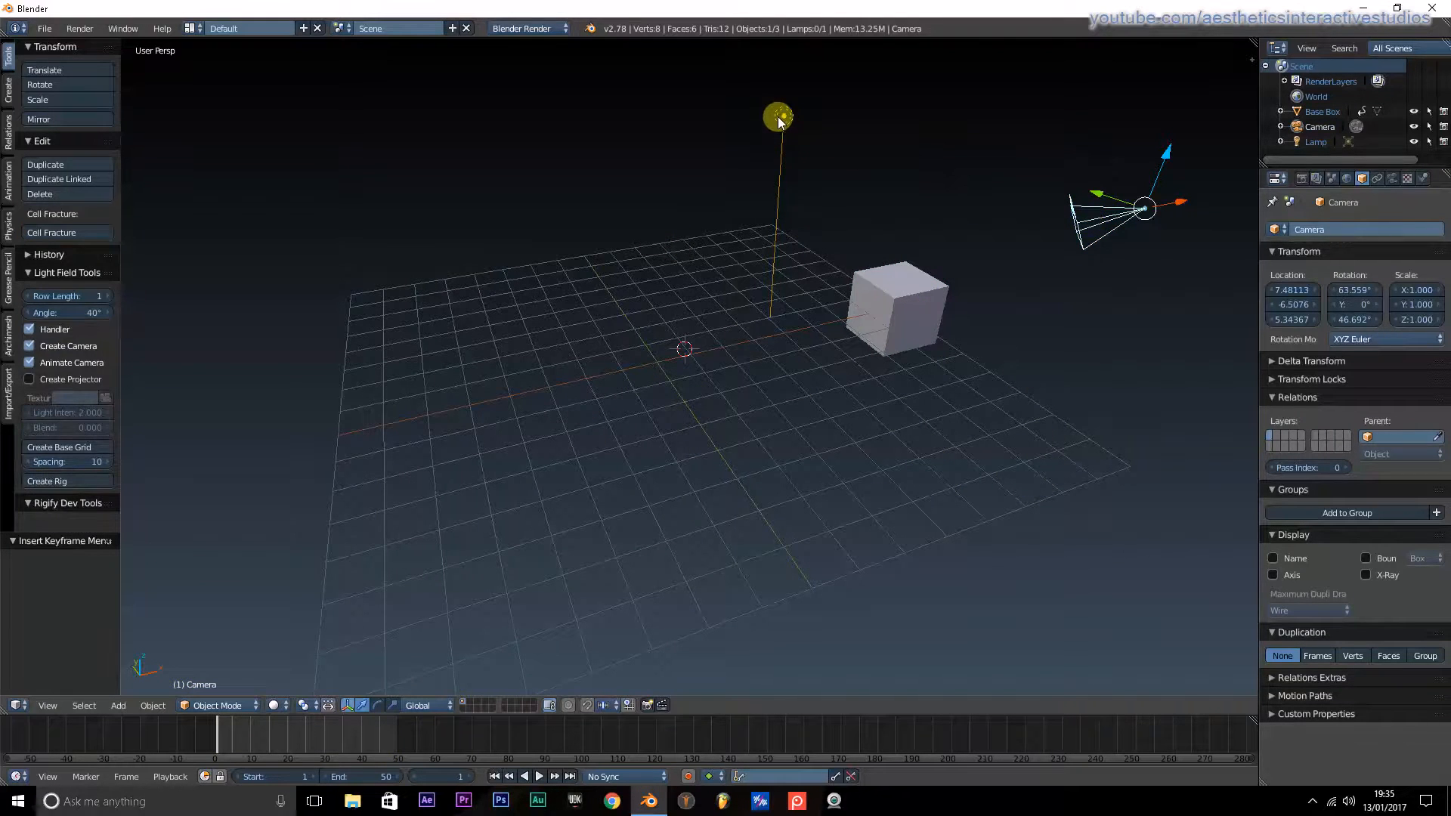
{"action": "right_click", "coordinate": [779, 117]}
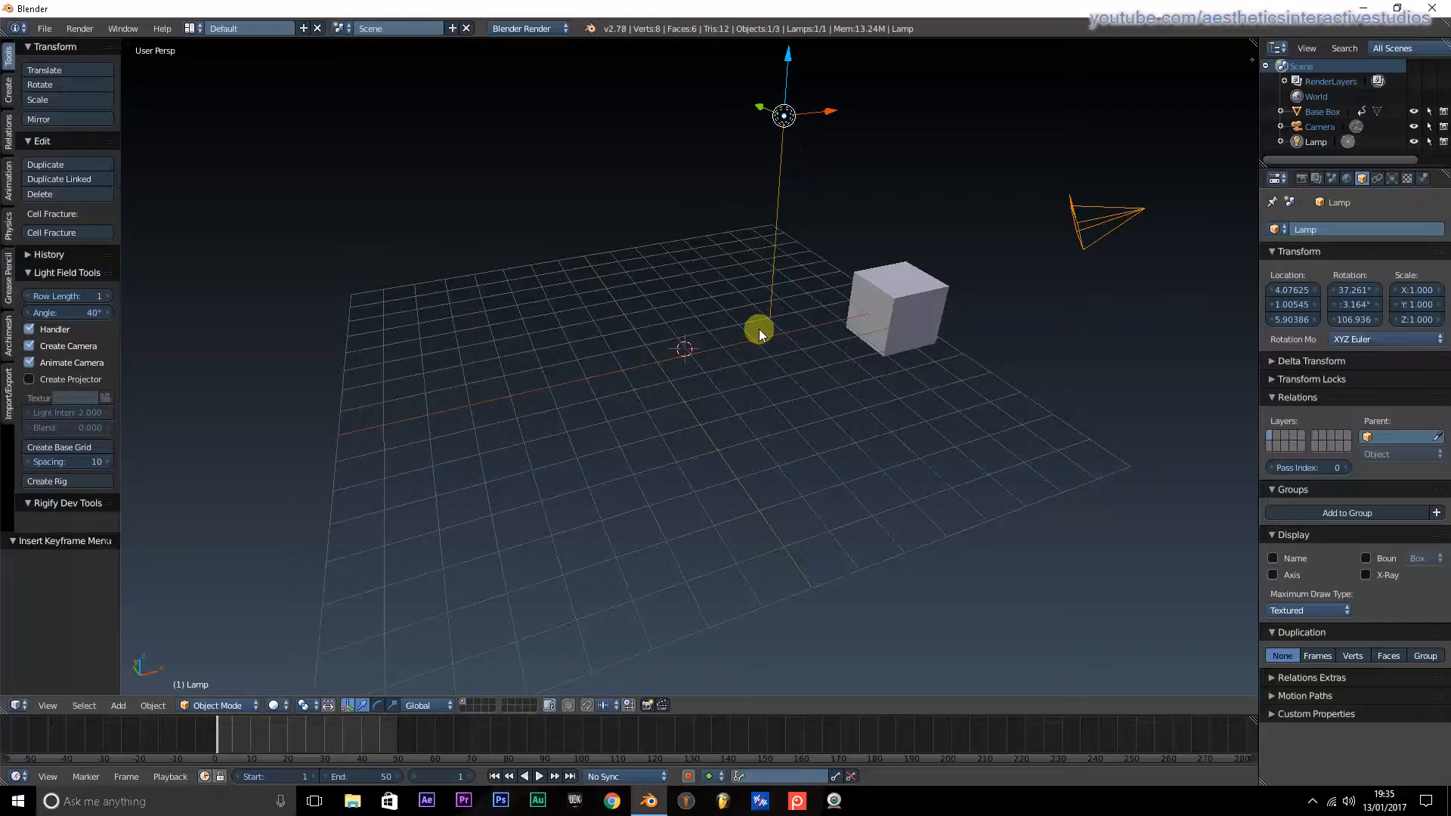